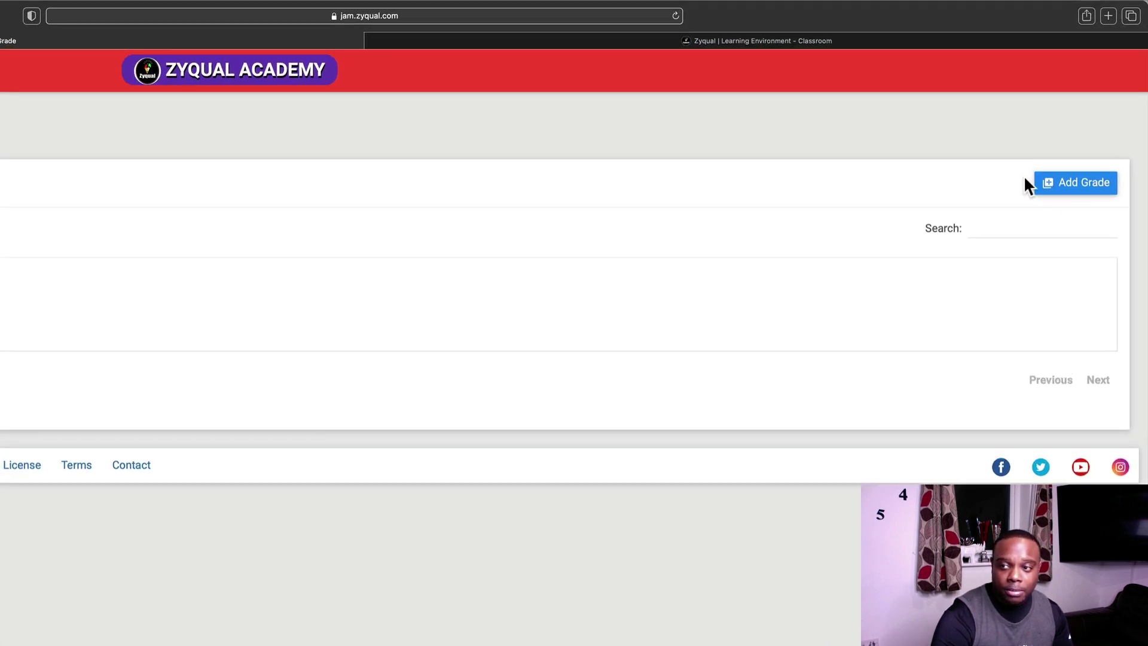
Step: Add a new grade named "Excellent" to the Grade Master list and save it
left_click(1084, 183)
left_click(254, 178)
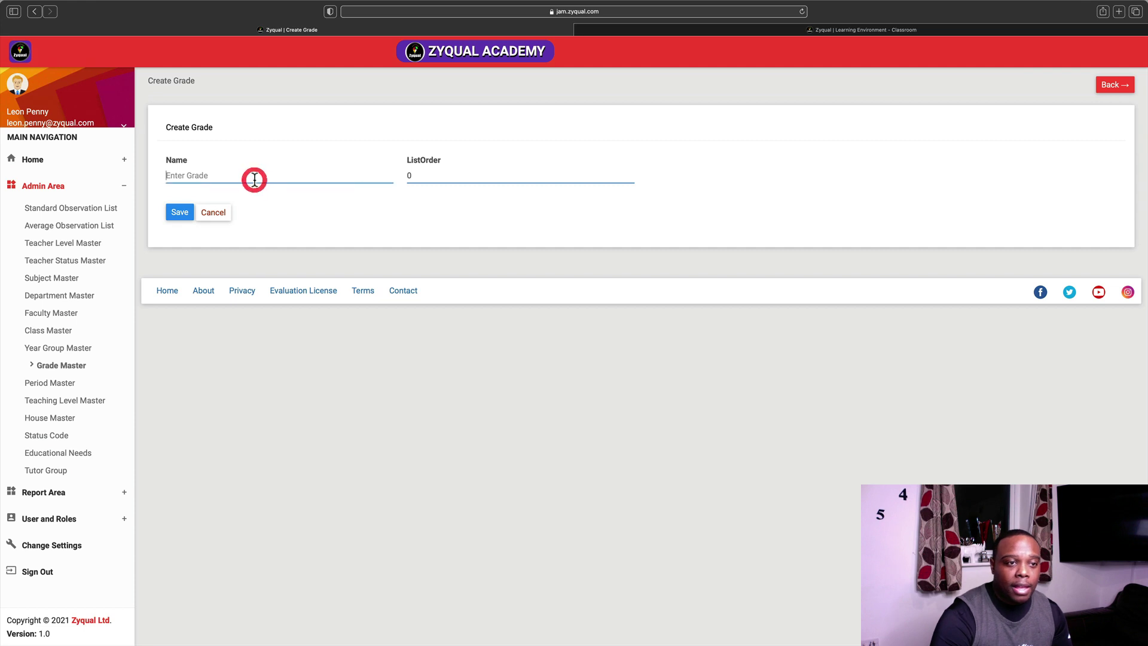
type("Ex")
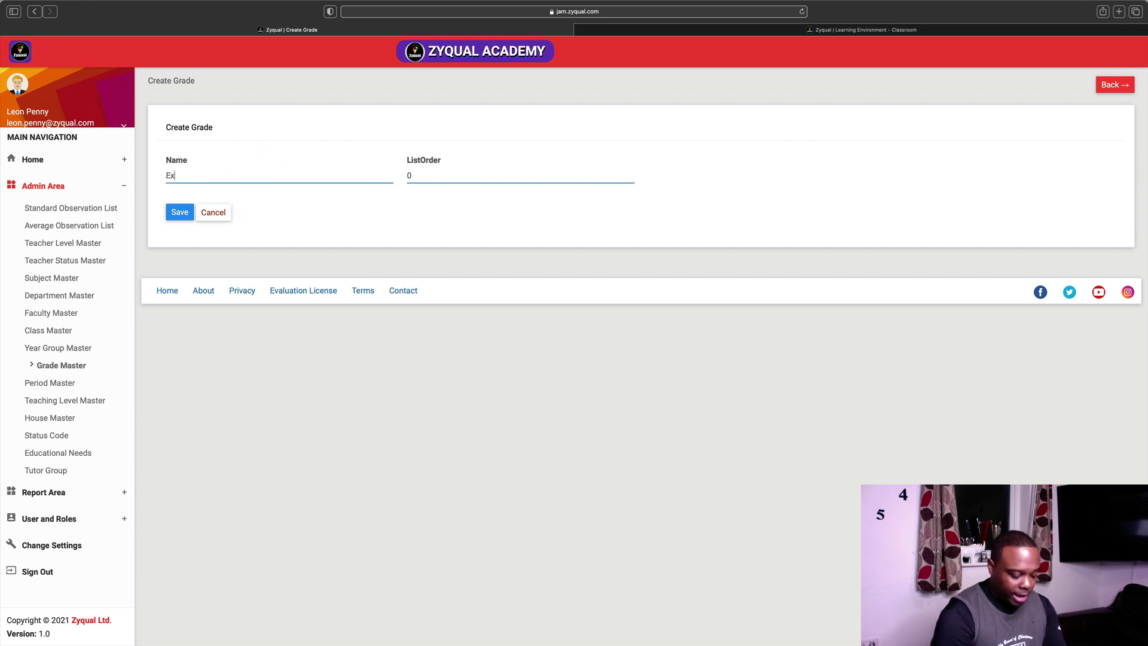
type("cellent")
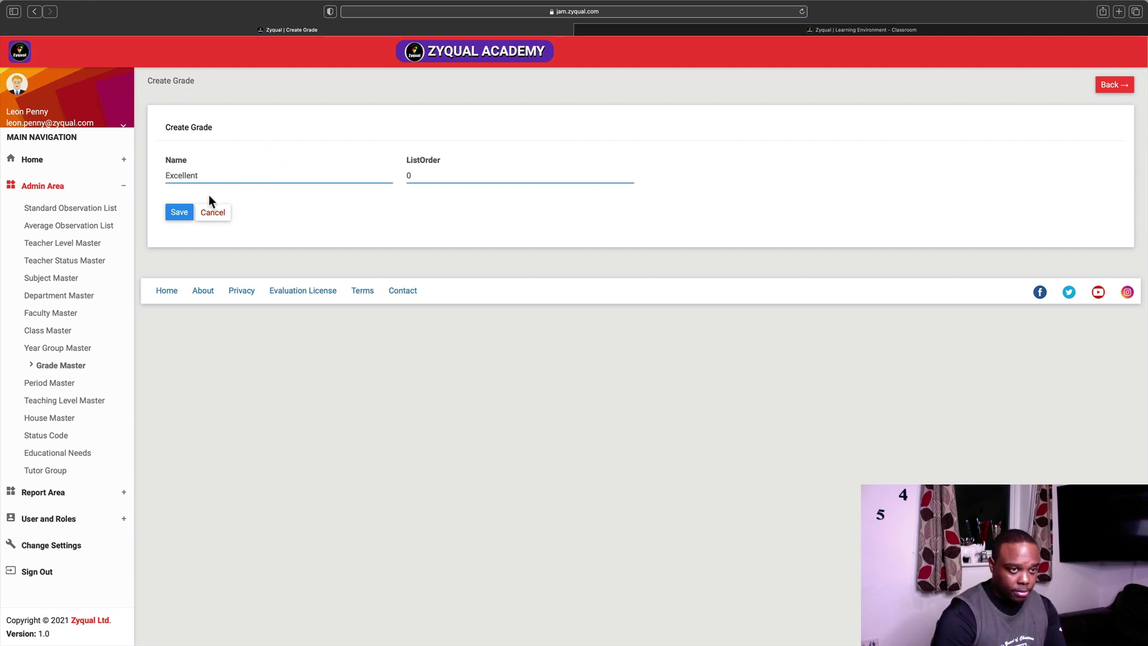
left_click(180, 214)
Step: Create and save another grade named "Good"
left_click(1093, 132)
left_click(359, 205)
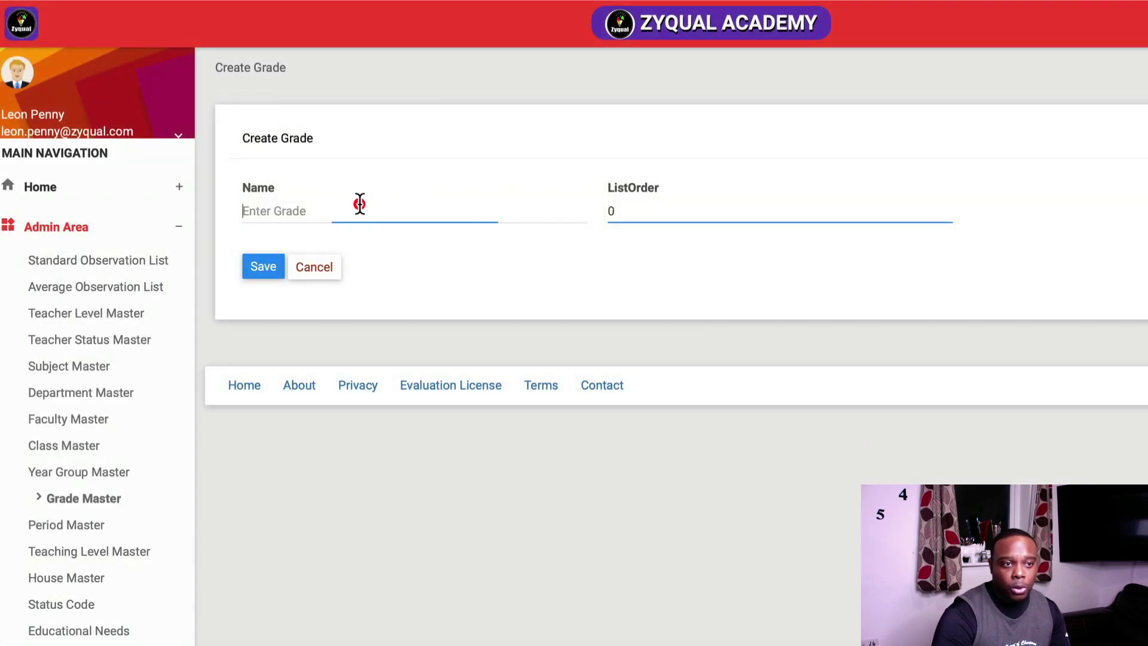
type("Good")
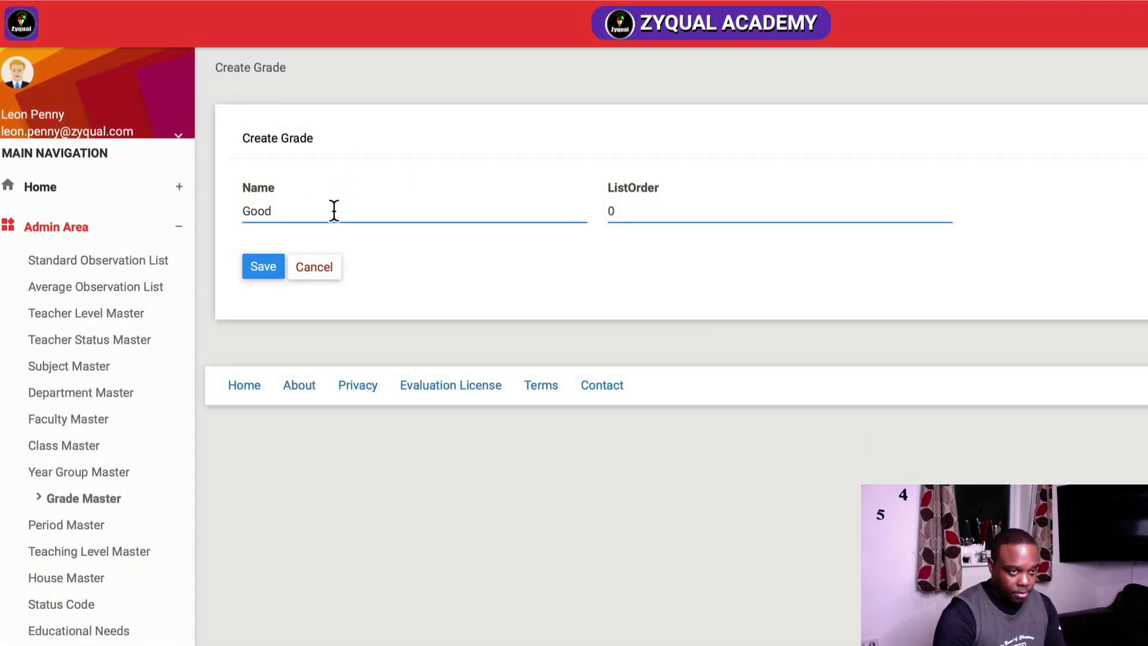
left_click(257, 266)
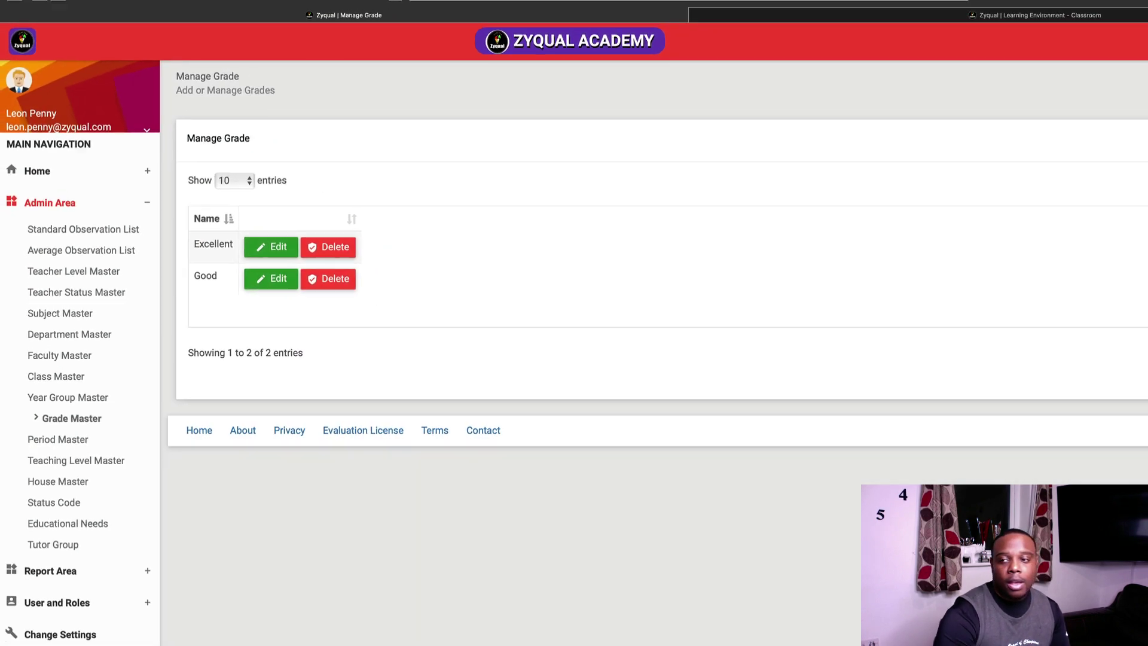
Step: Create and save a third grade named "Requires Improvement"
left_click(1094, 137)
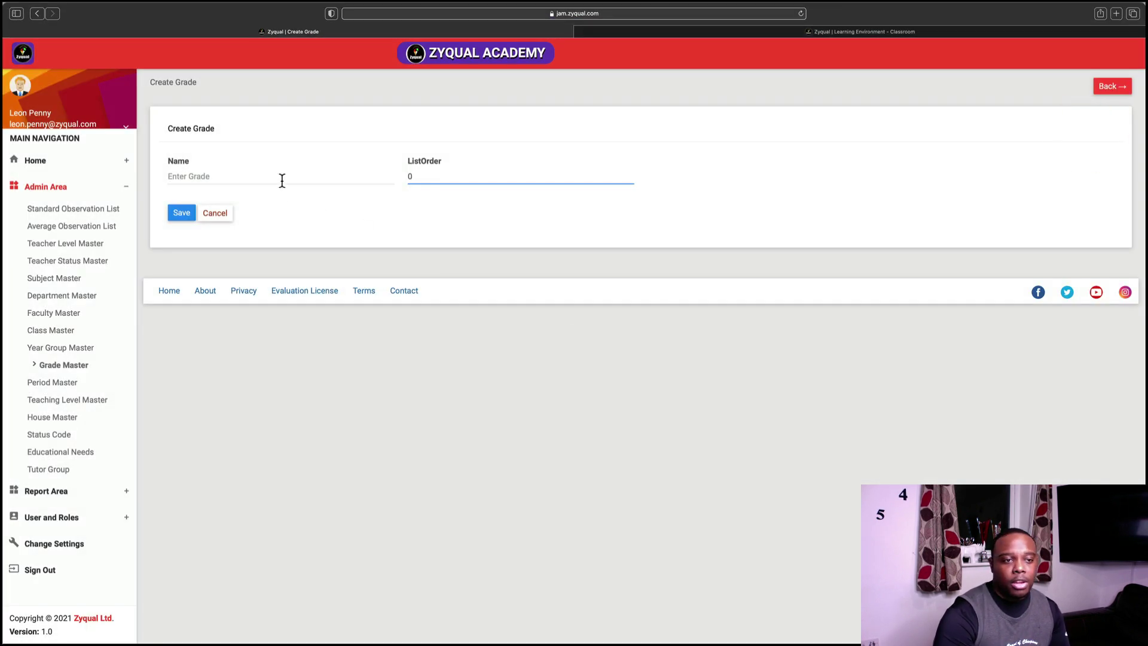
left_click(282, 180)
type("Re")
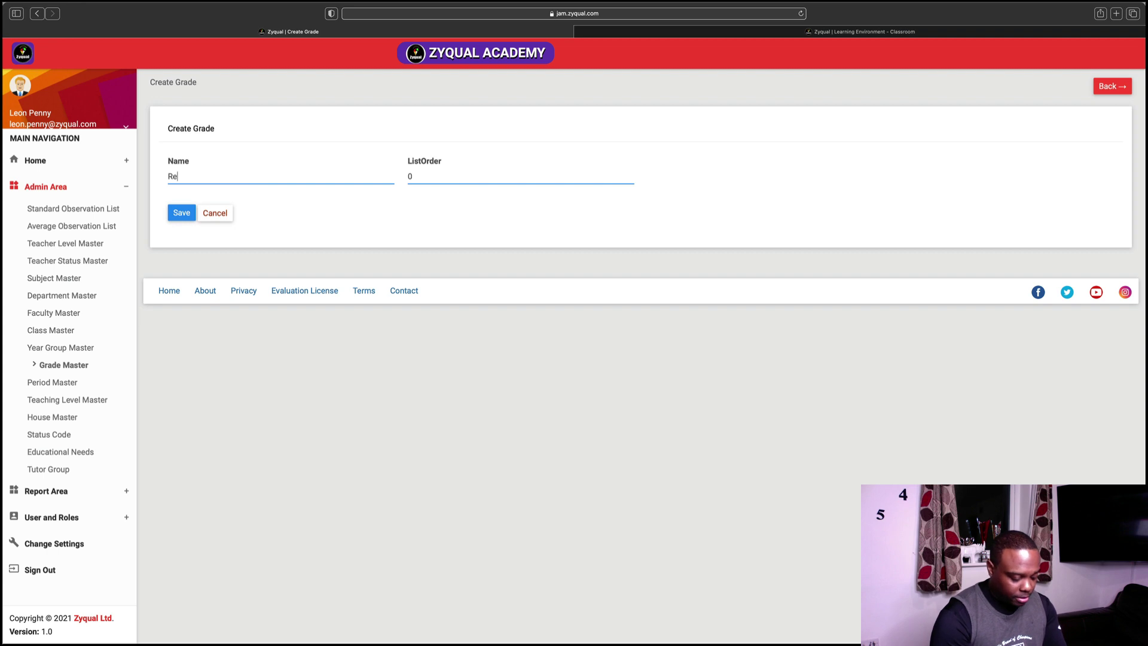
type("quires Improvement")
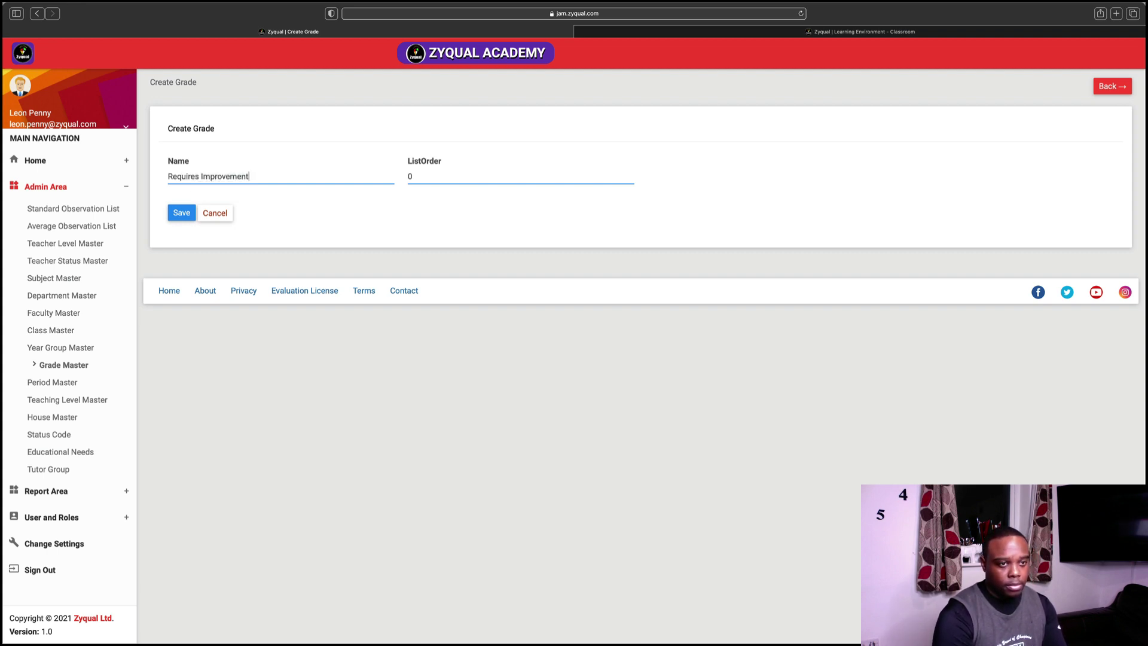
left_click(181, 214)
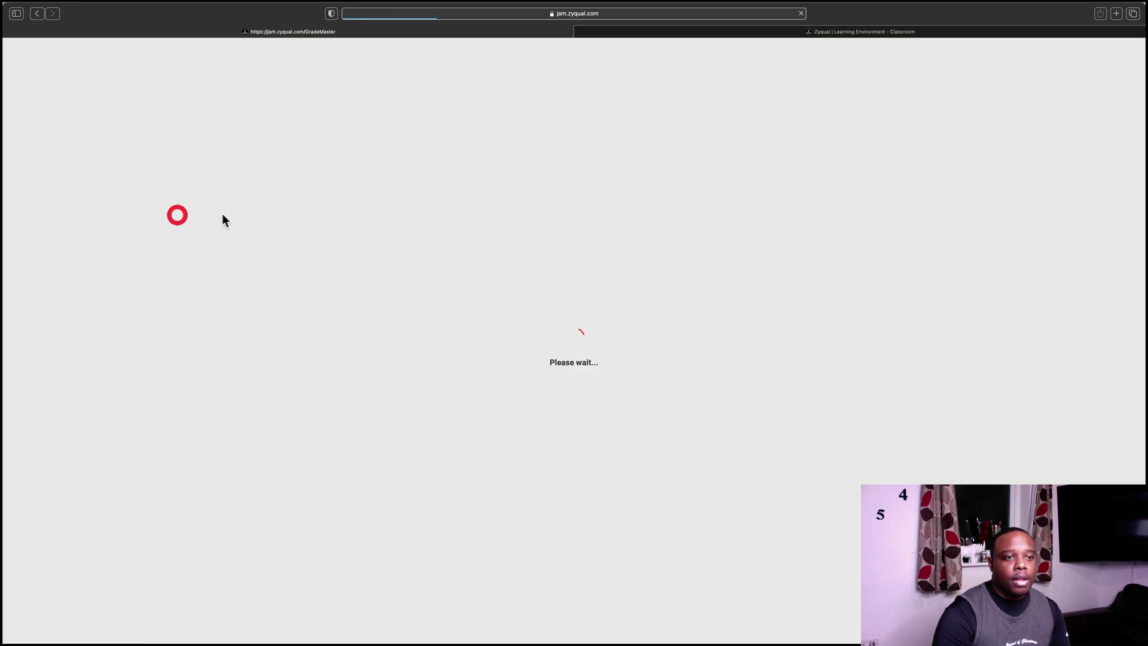
Step: Create and save a further grade named "Inadequate"
left_click(1091, 136)
left_click(239, 177)
type("Inadequate")
left_click(181, 212)
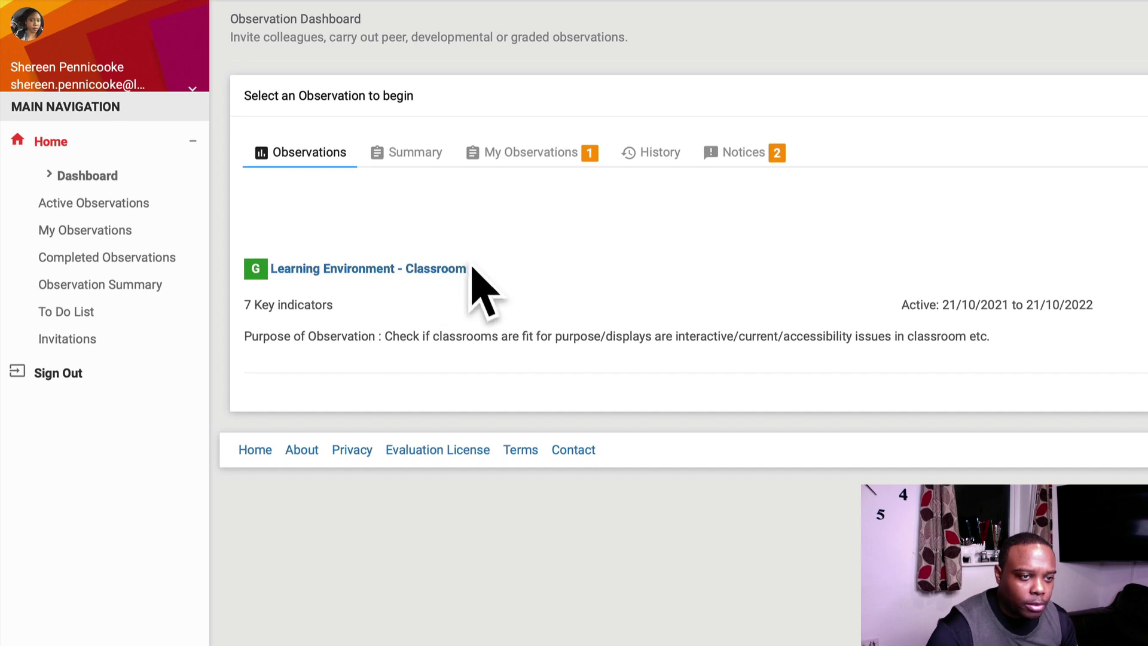
Step: Start the "Learning Environment - Classroom" observation from the dashboard and choose the listed teacher to be observed
left_click(387, 268)
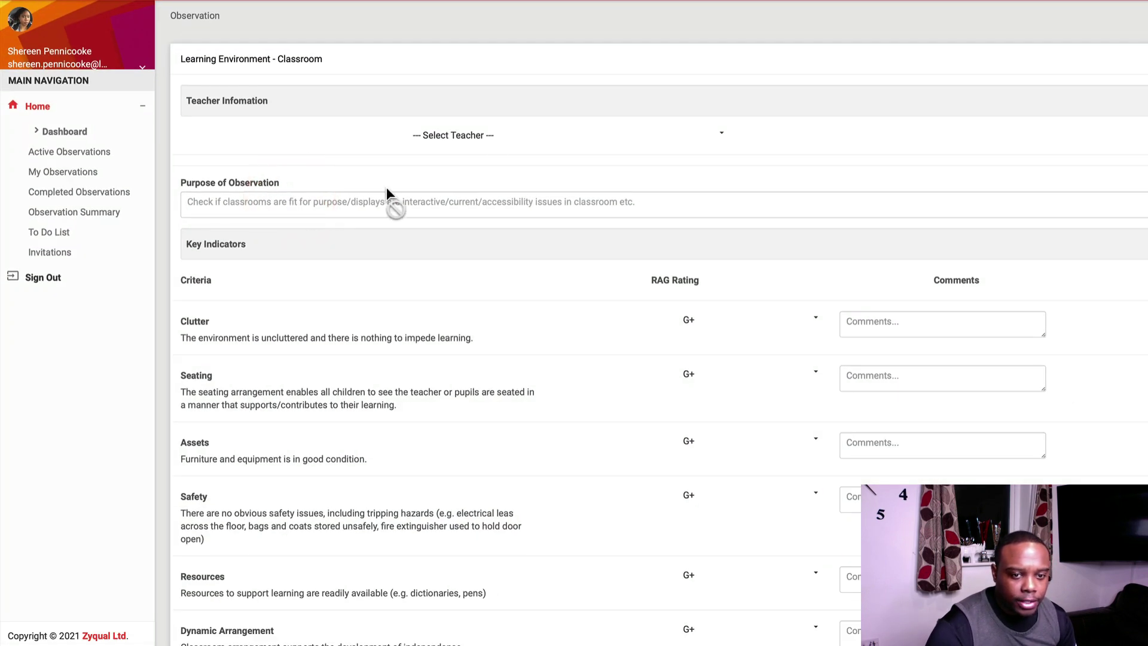
left_click(497, 137)
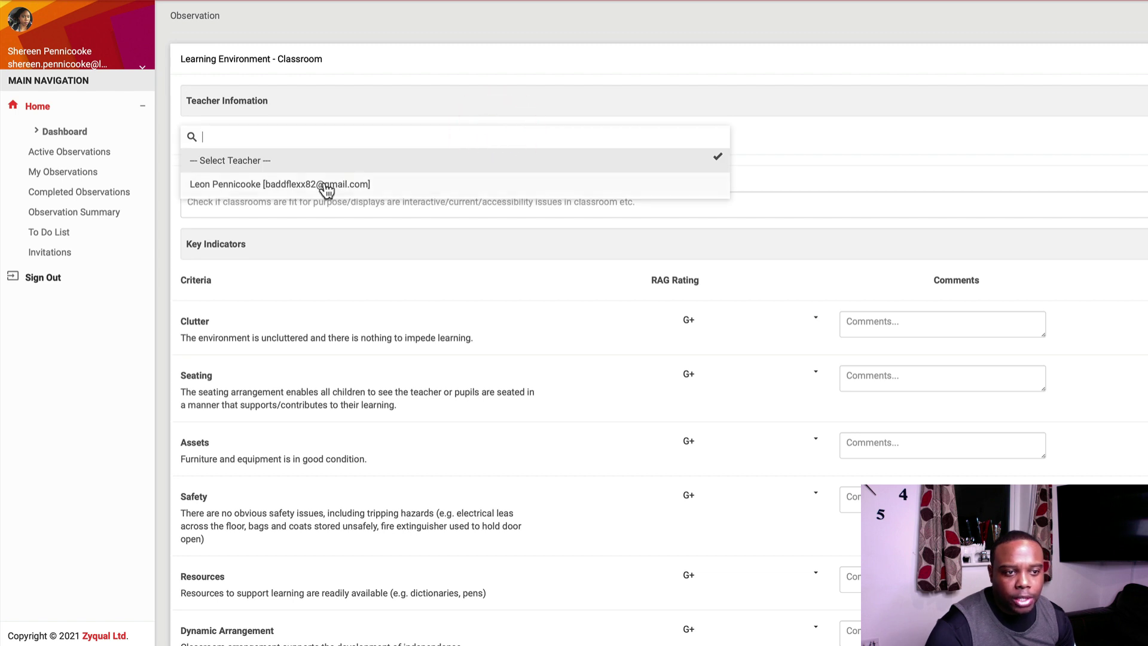
left_click(264, 185)
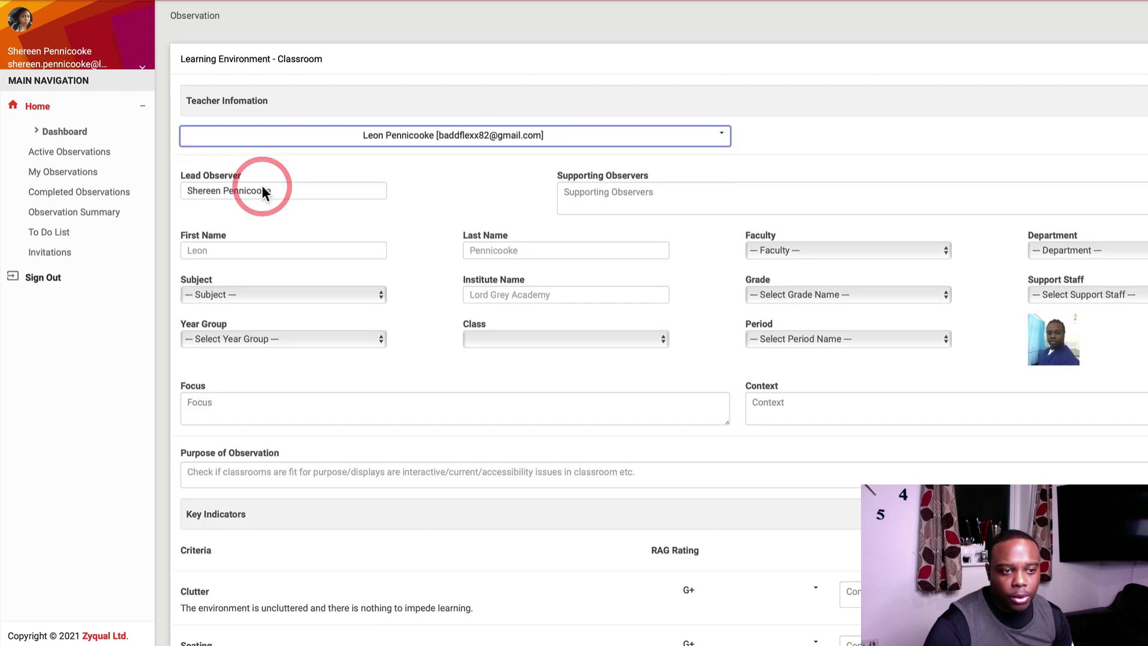
Step: Set the RAG rating of the Clutter key indicator to A
scroll(565, 353, "down", 4)
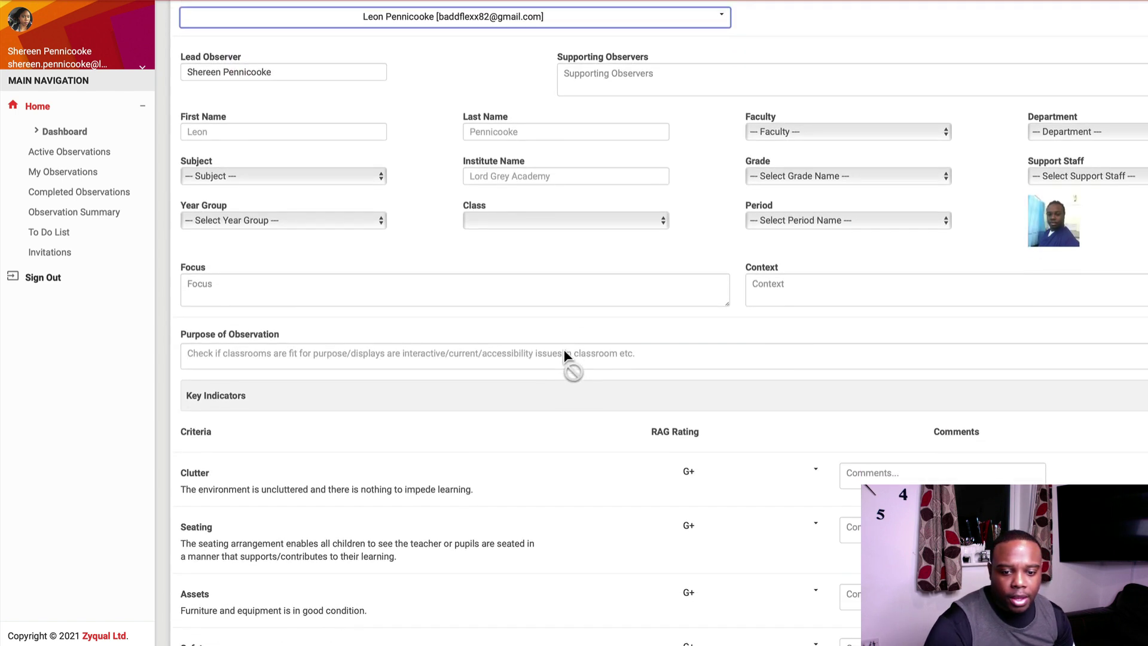
scroll(374, 362, "down", 4)
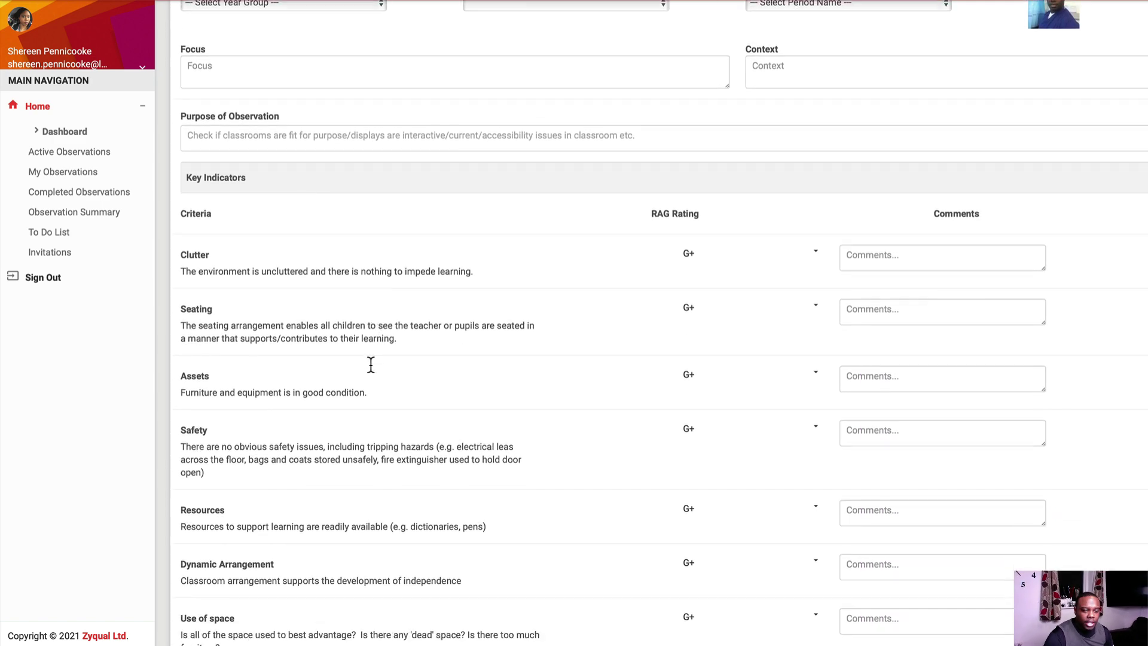
scroll(371, 364, "up", 1)
scroll(370, 370, "up", 2)
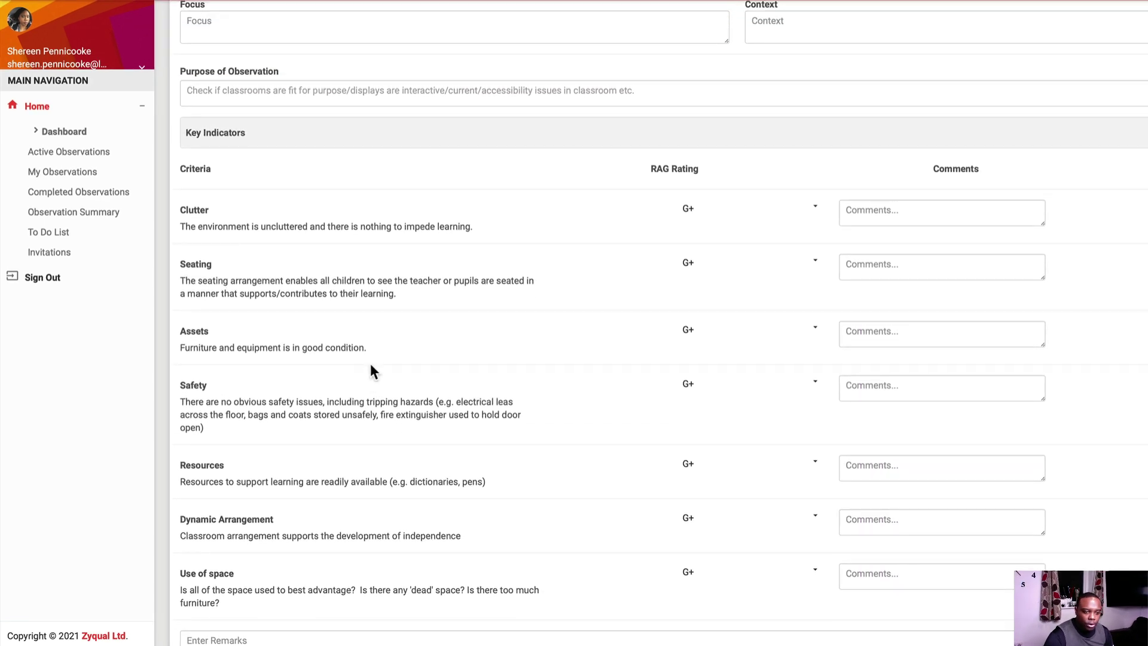
scroll(370, 371, "down", 1)
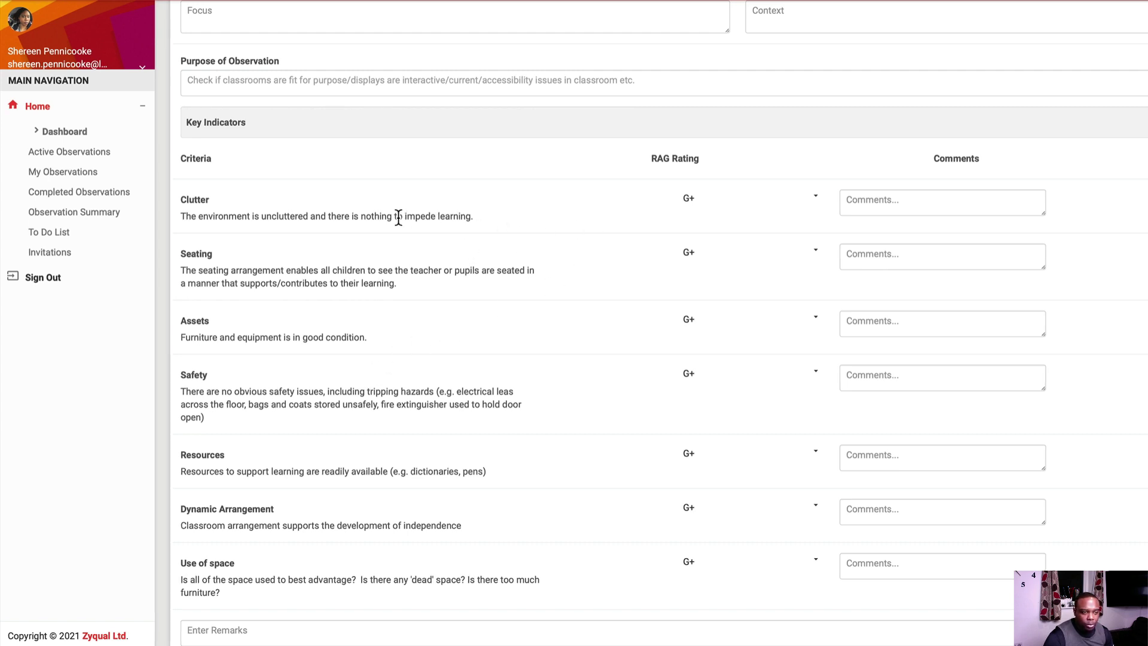
left_click_drag(472, 216, 352, 216)
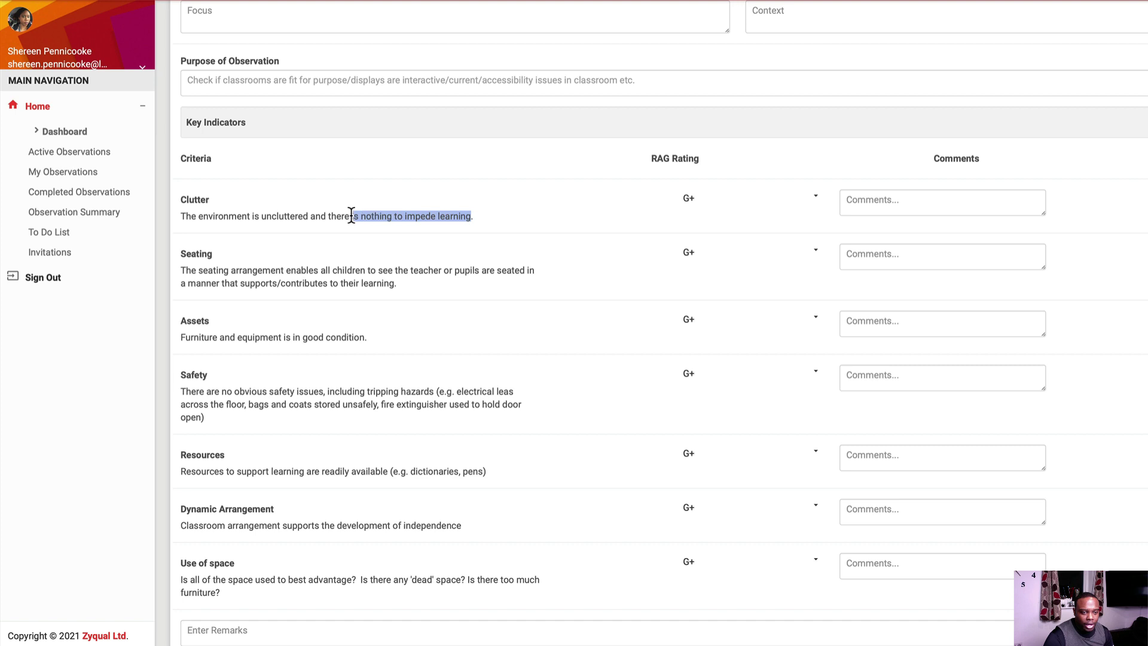
left_click(687, 200)
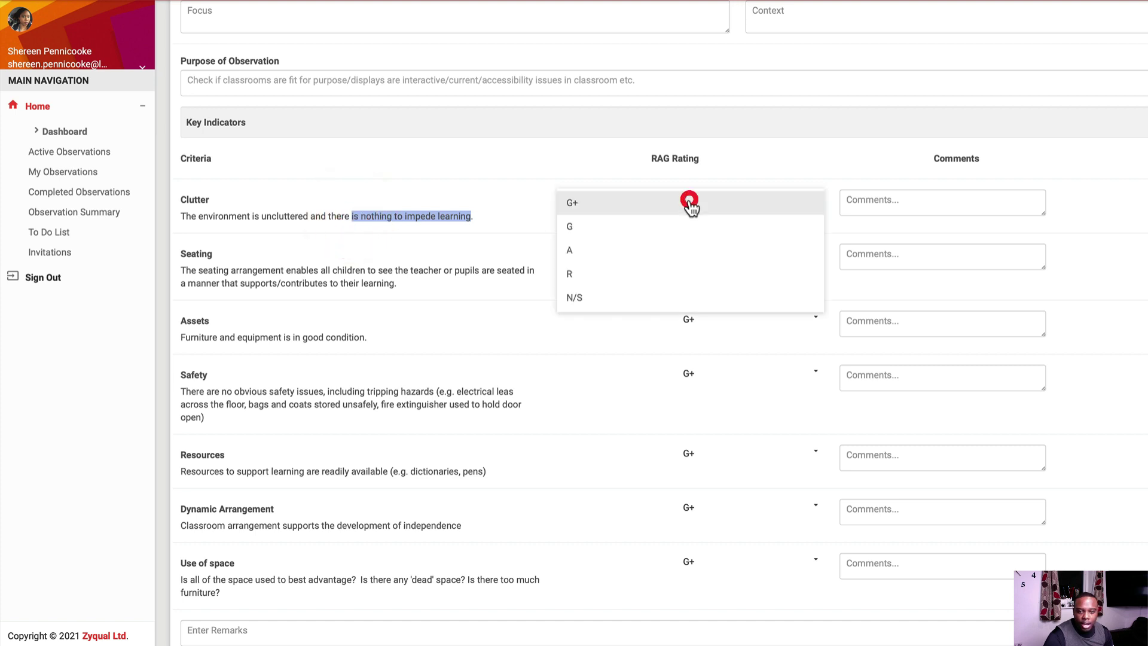
left_click(575, 254)
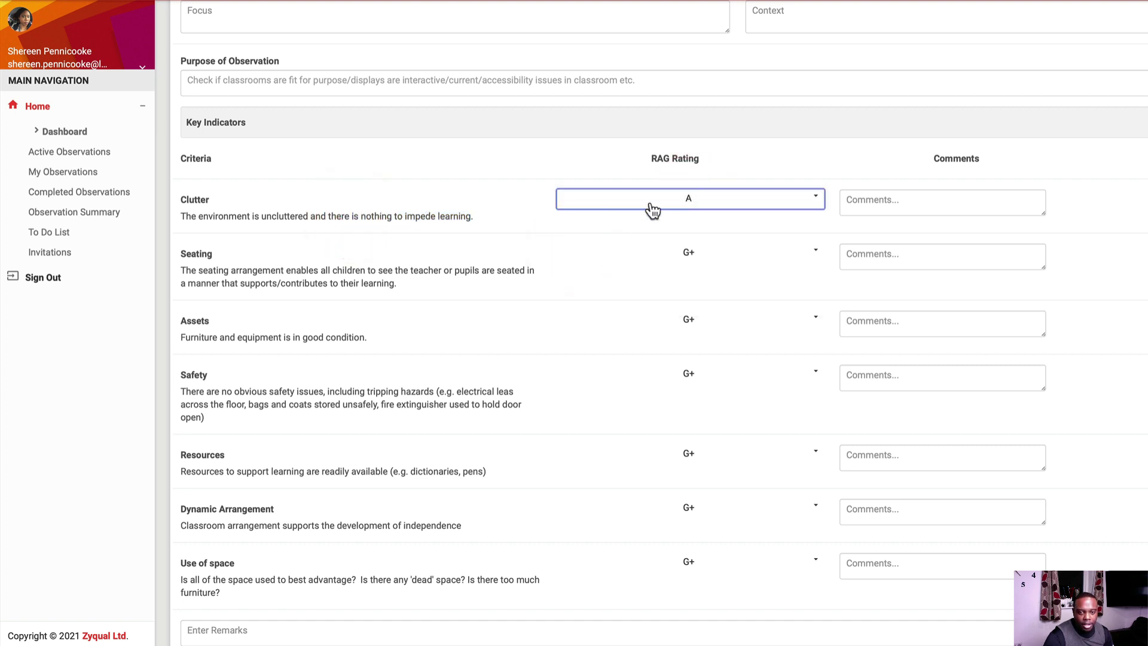
left_click_drag(489, 216, 264, 216)
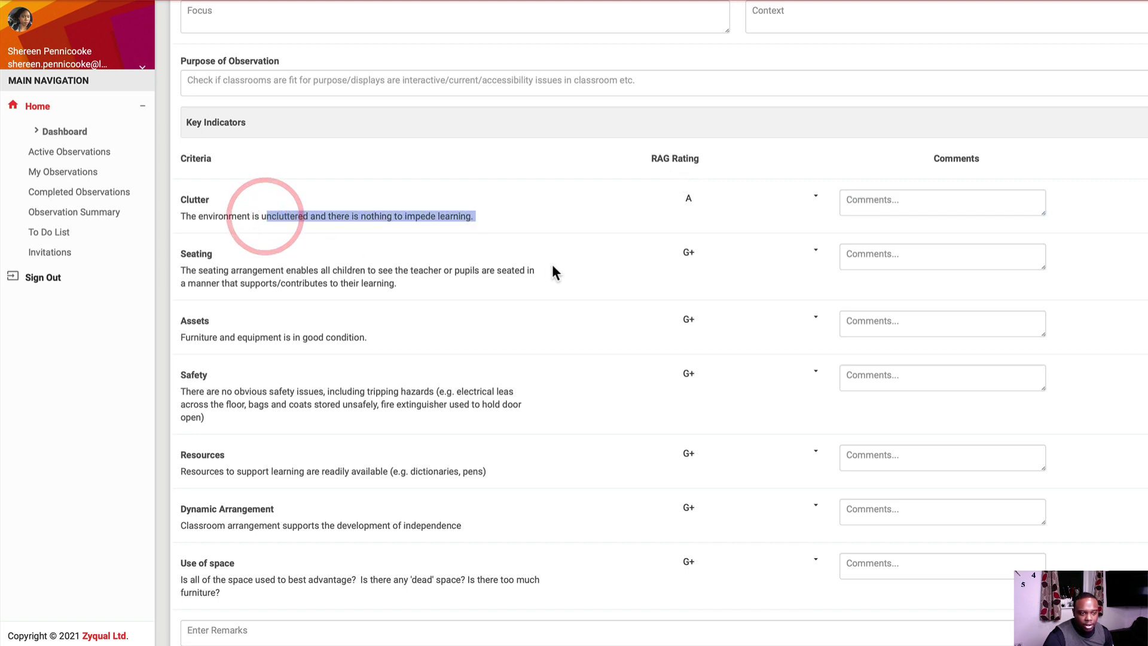
left_click_drag(418, 286, 374, 282)
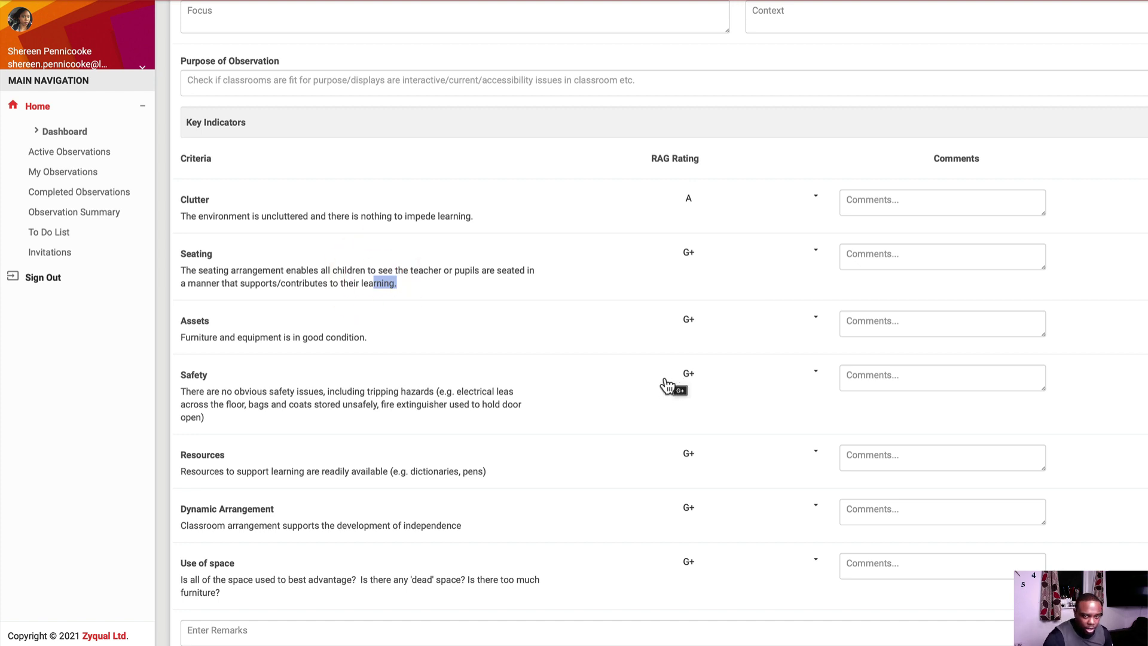
left_click(691, 254)
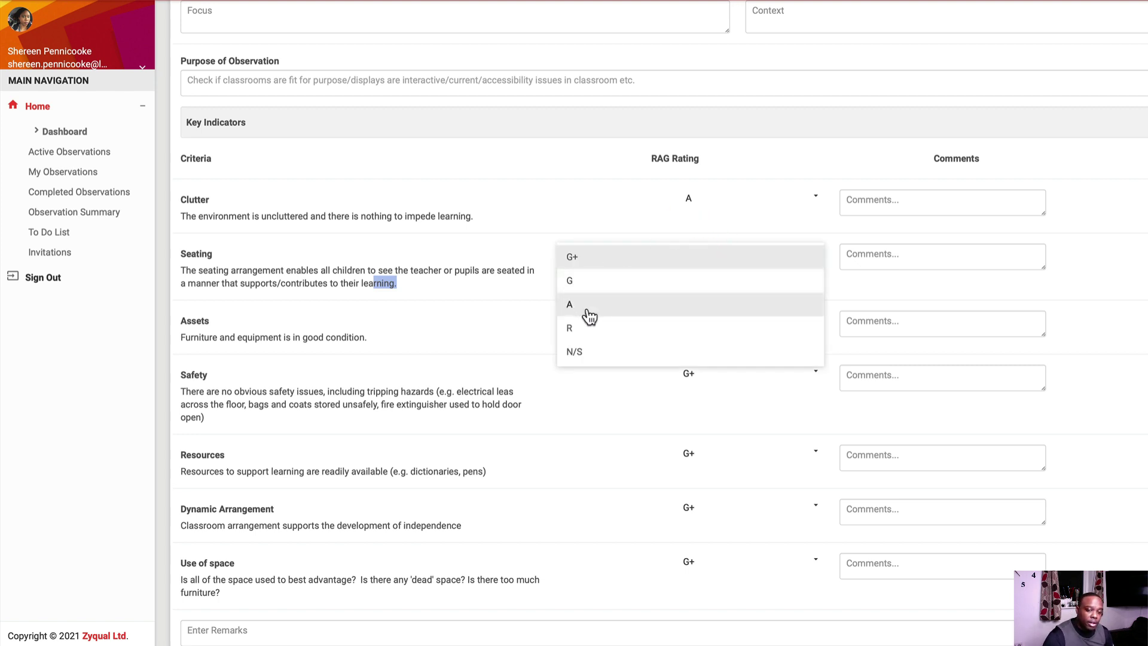
left_click(561, 202)
left_click(601, 396)
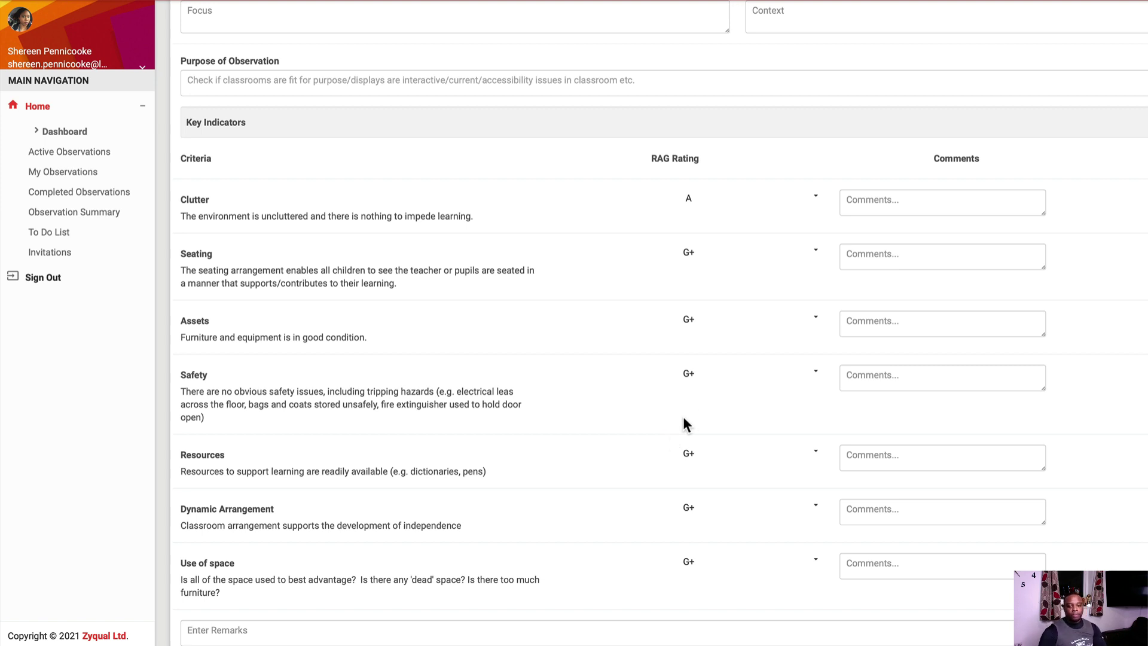
Step: Set the RAG rating of the Safety key indicator to A
left_click(715, 376)
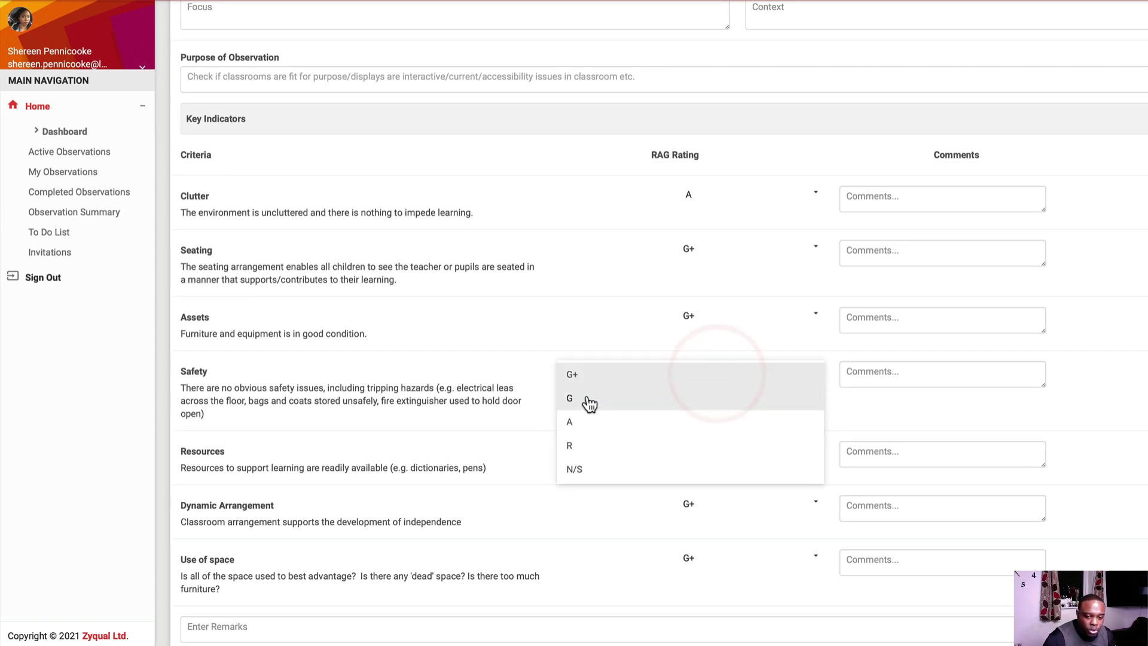
left_click(573, 421)
left_click(536, 328)
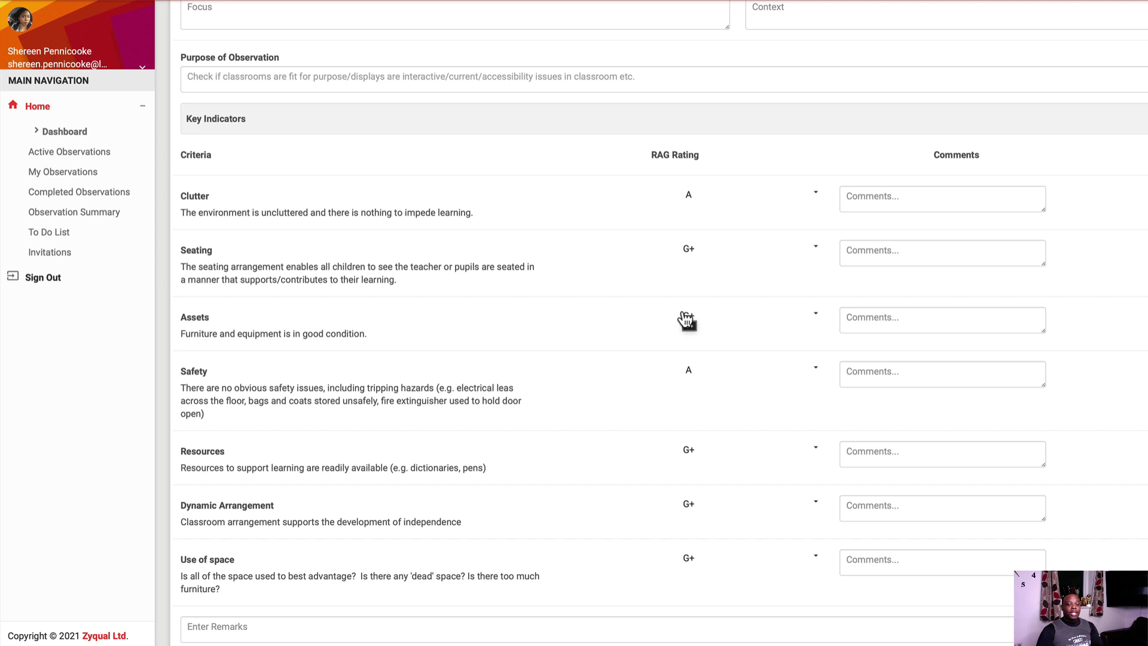
left_click_drag(367, 333, 172, 328)
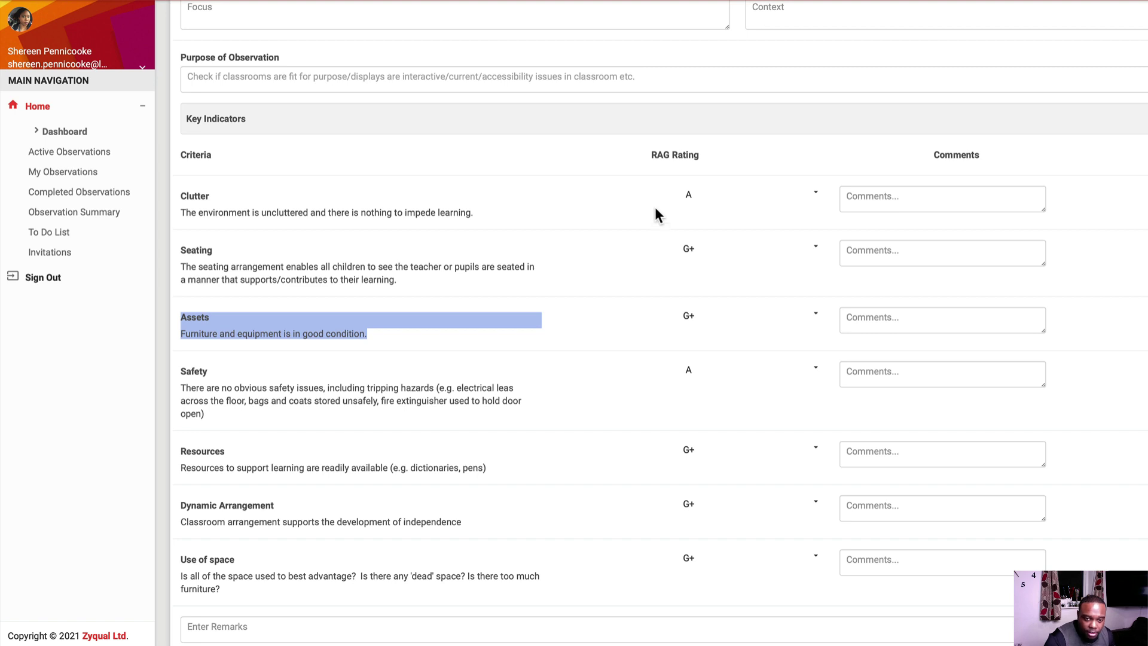
Step: Set the observation's overall Grade in the teacher information section to Outstanding
scroll(655, 389, "up", 3)
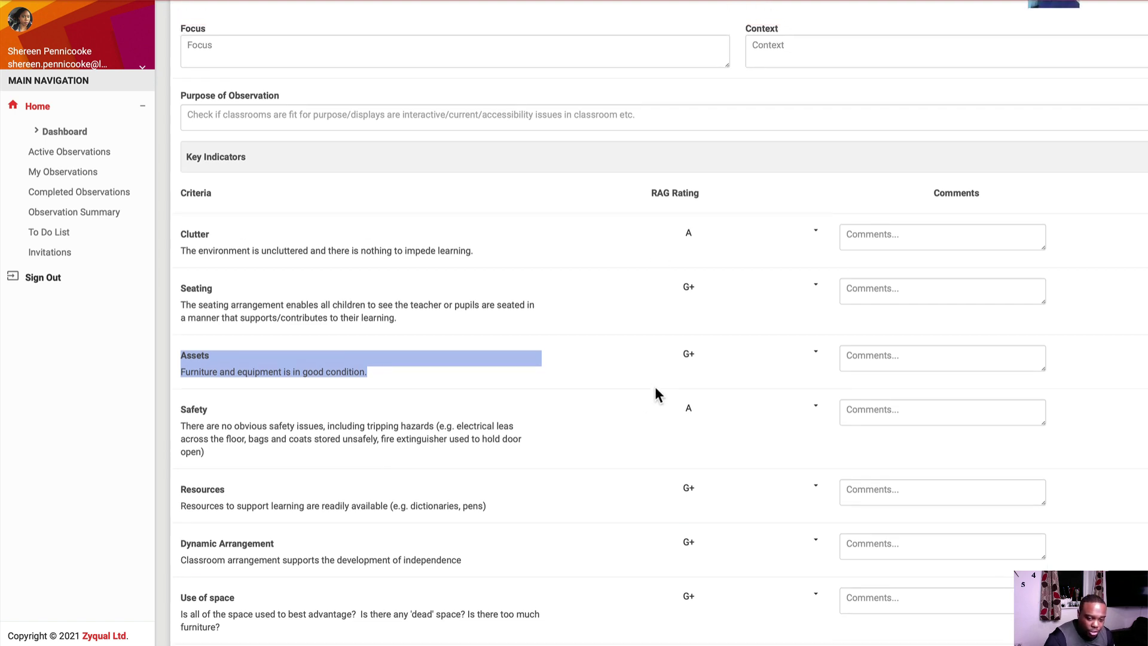
scroll(661, 383, "down", 1)
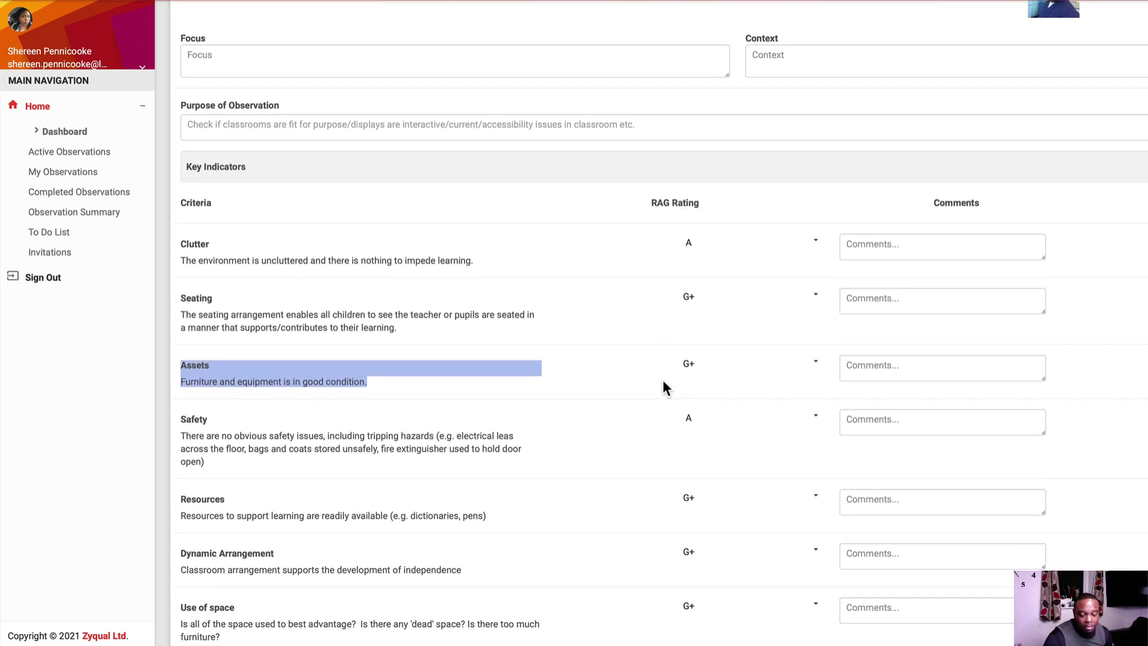
scroll(662, 379, "up", 6)
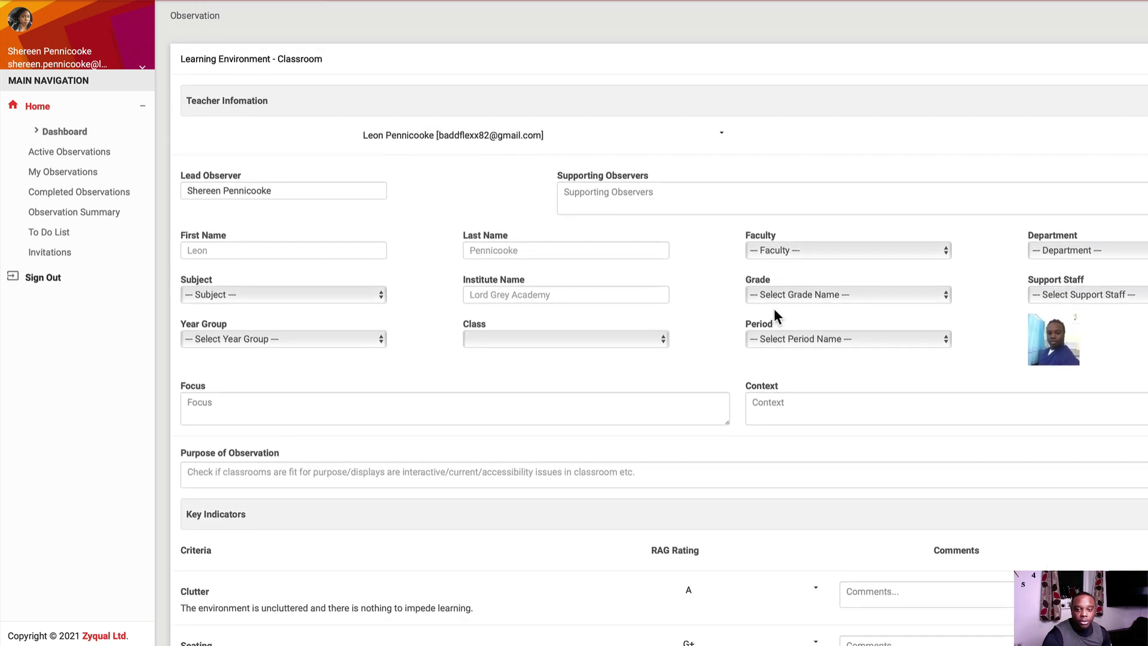
left_click(791, 294)
left_click(773, 348)
Step: Review the RAG ratings of the key indicators against the overall grade chosen for the observation
scroll(773, 348, "down", 1)
scroll(773, 348, "down", 5)
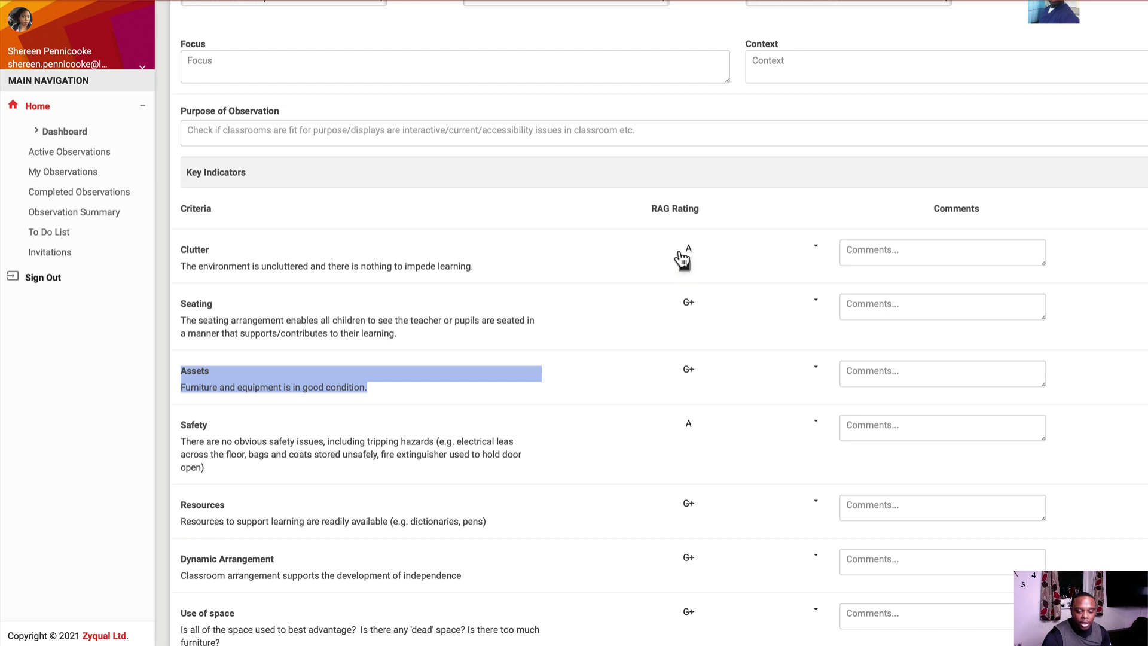
scroll(681, 258, "up", 3)
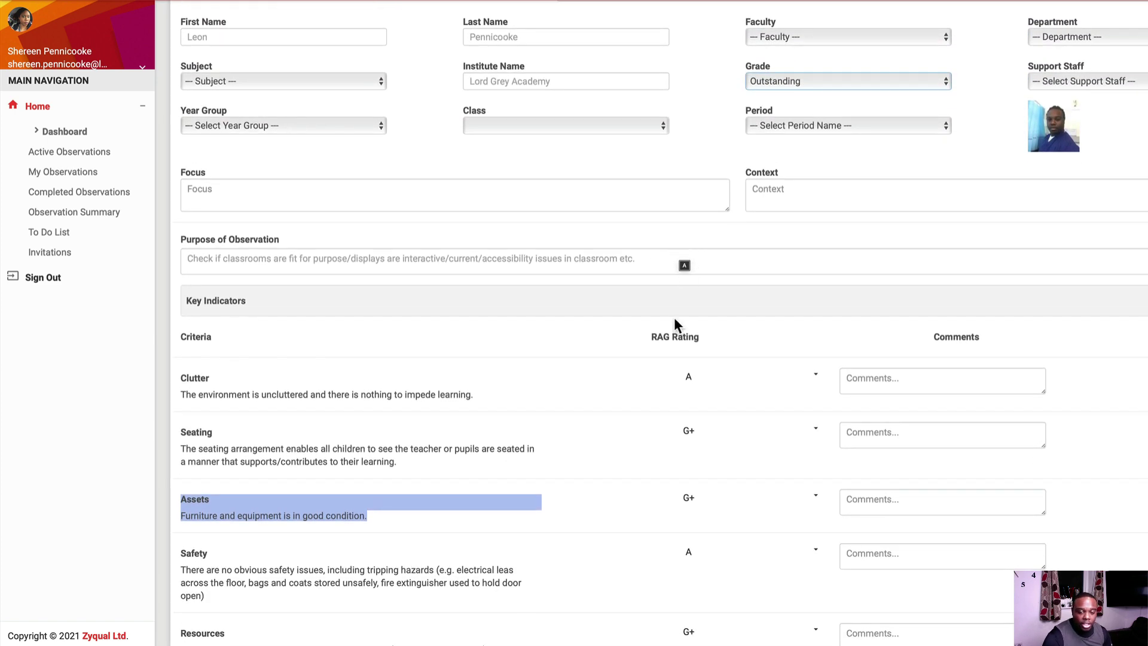
scroll(676, 323, "down", 3)
scroll(677, 326, "up", 1)
scroll(676, 327, "down", 1)
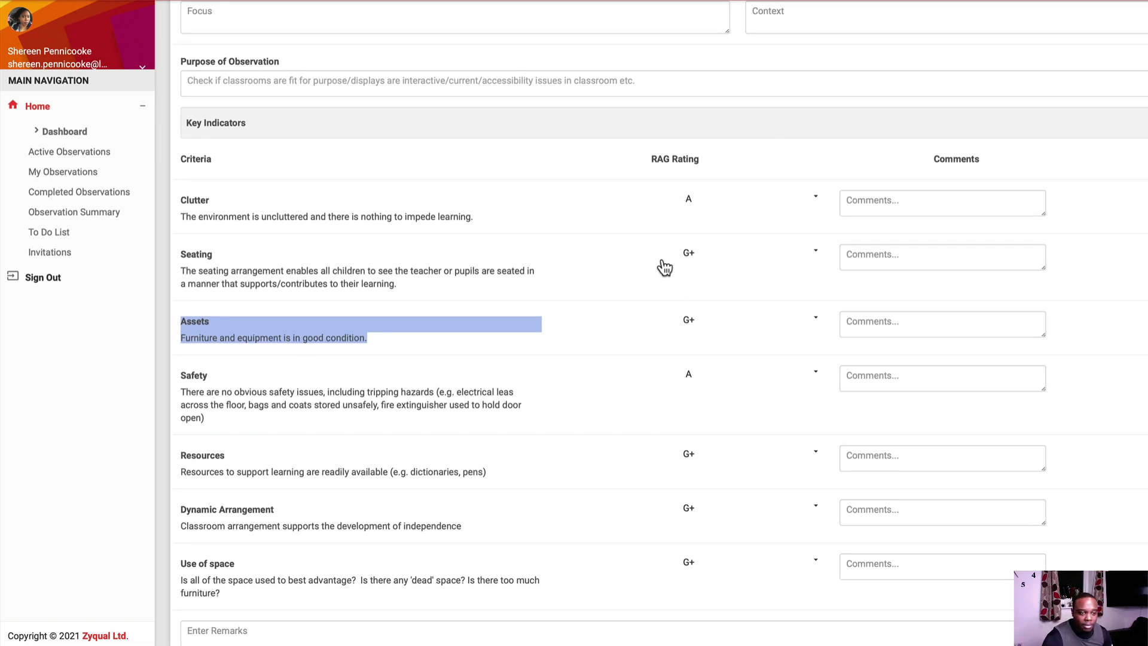
scroll(664, 264, "down", 1)
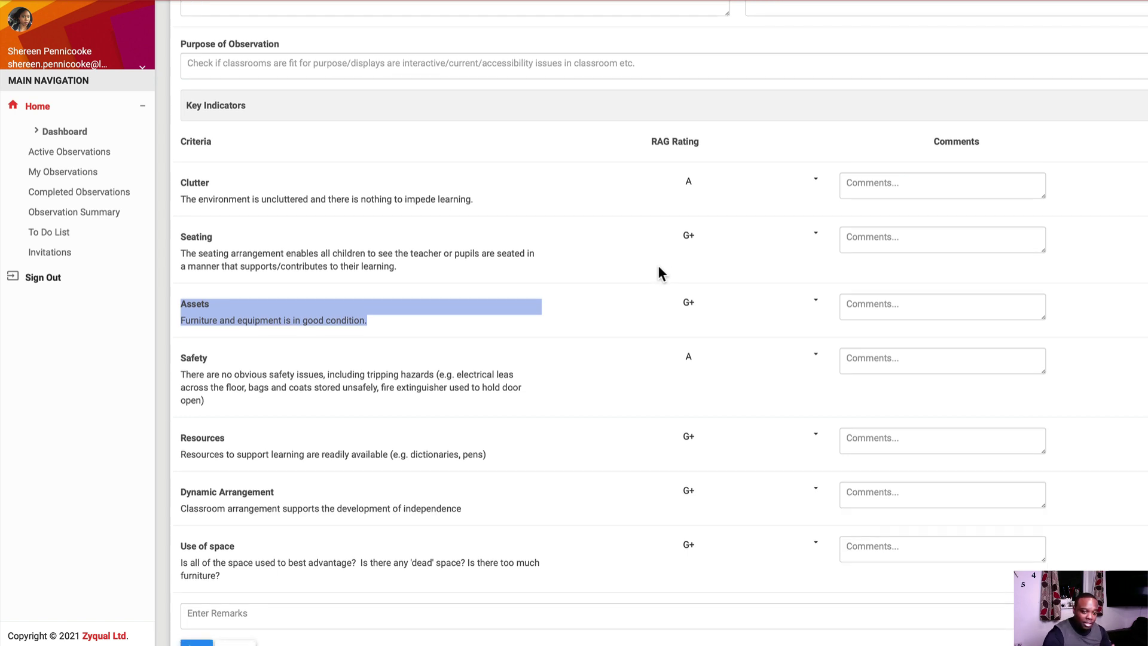
Step: Try Inadequate as the observation's overall Grade, settle on Requires Improvement, and compare it with the key indicators' RAG ratings
scroll(658, 267, "up", 5)
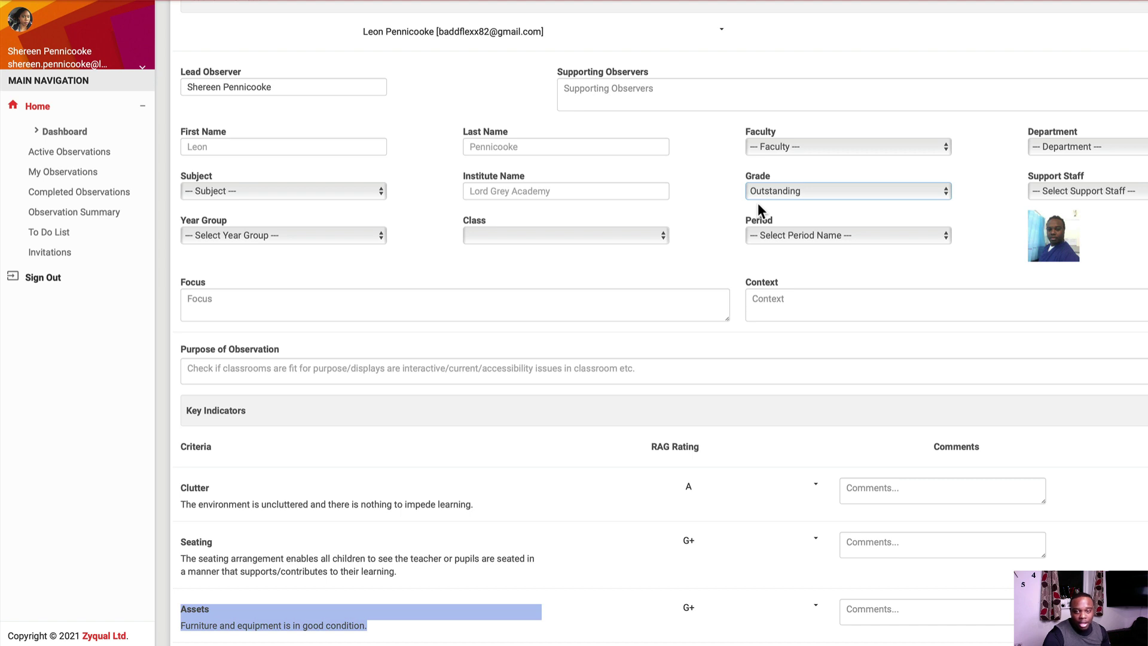
left_click(766, 191)
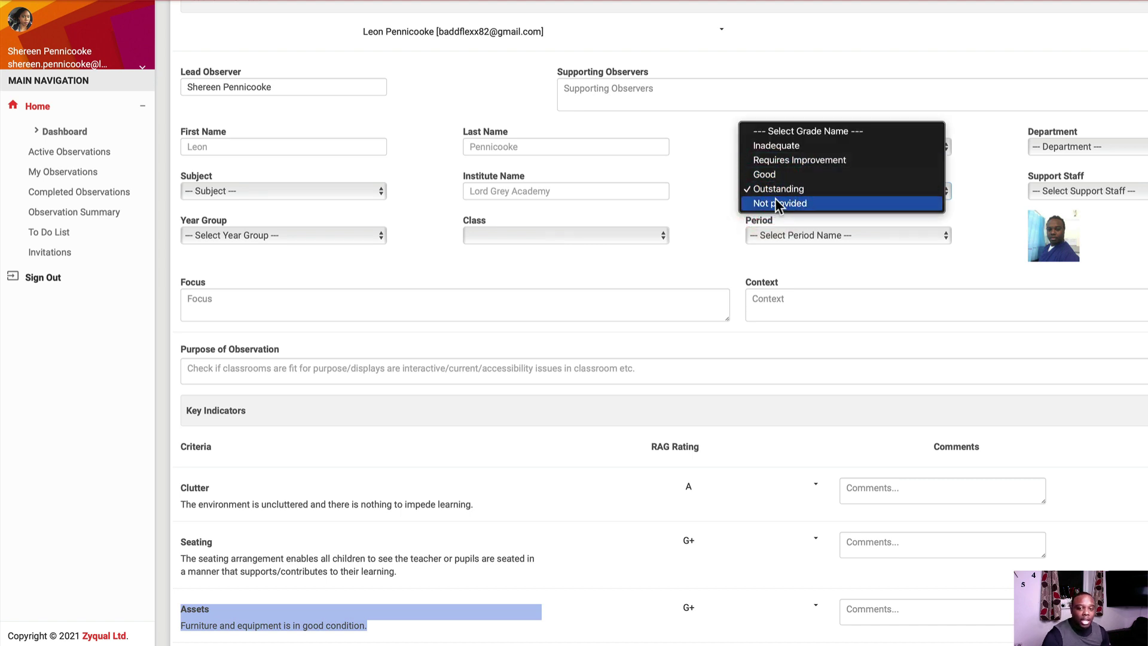
left_click(775, 145)
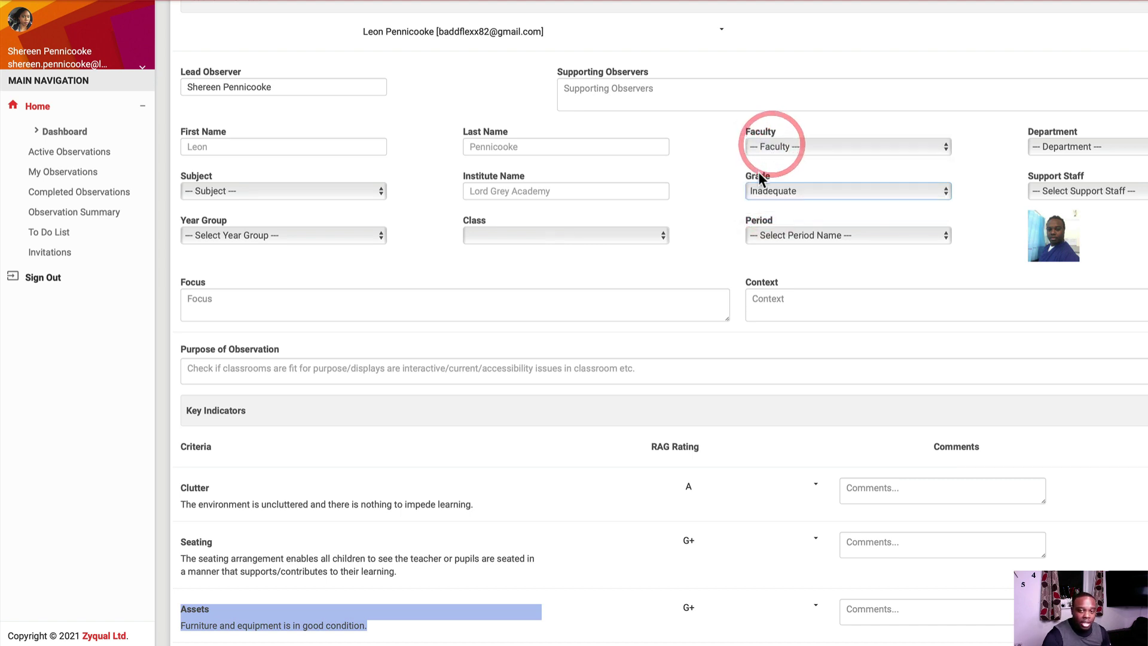
left_click(764, 191)
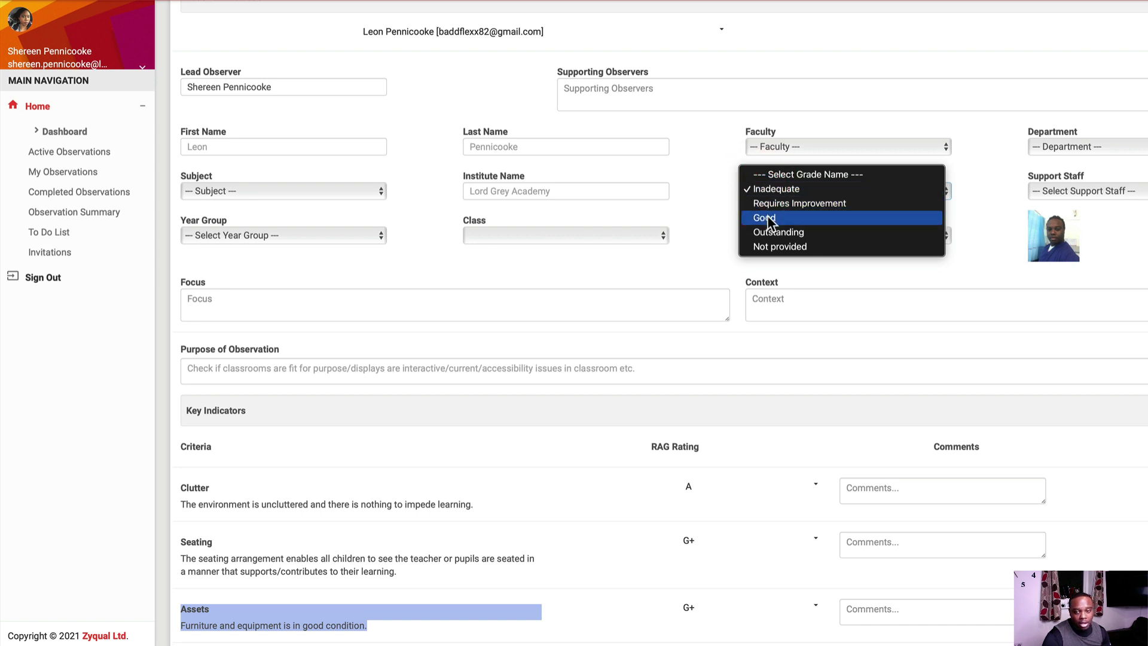
left_click(770, 203)
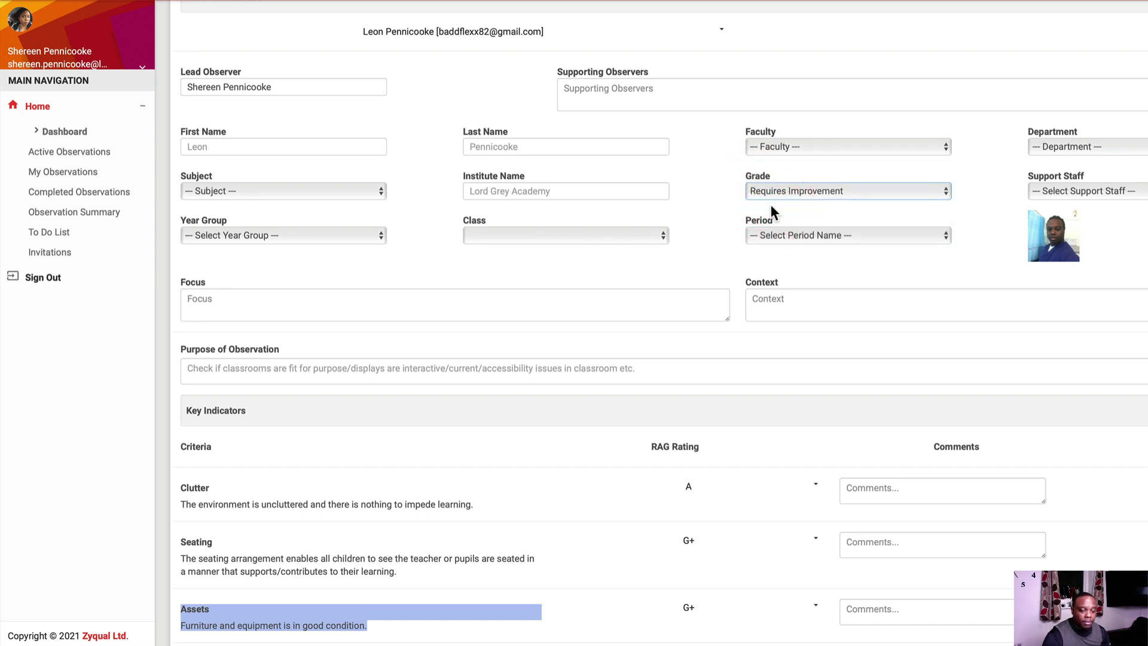
scroll(718, 323, "down", 1)
scroll(719, 322, "up", 1)
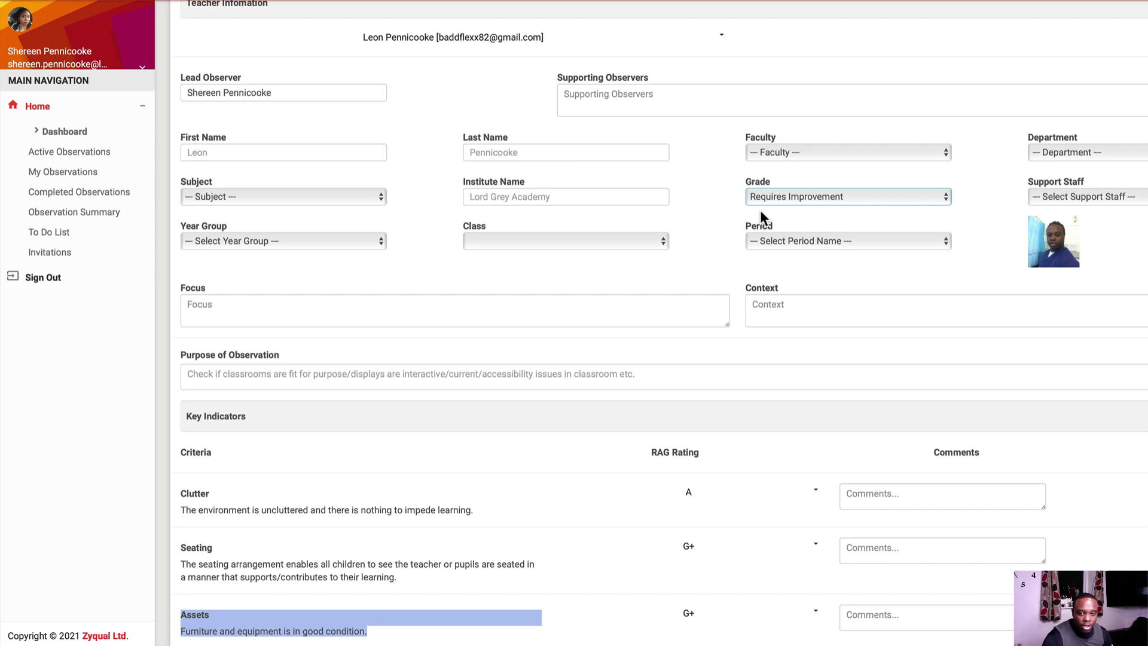
scroll(642, 296, "down", 3)
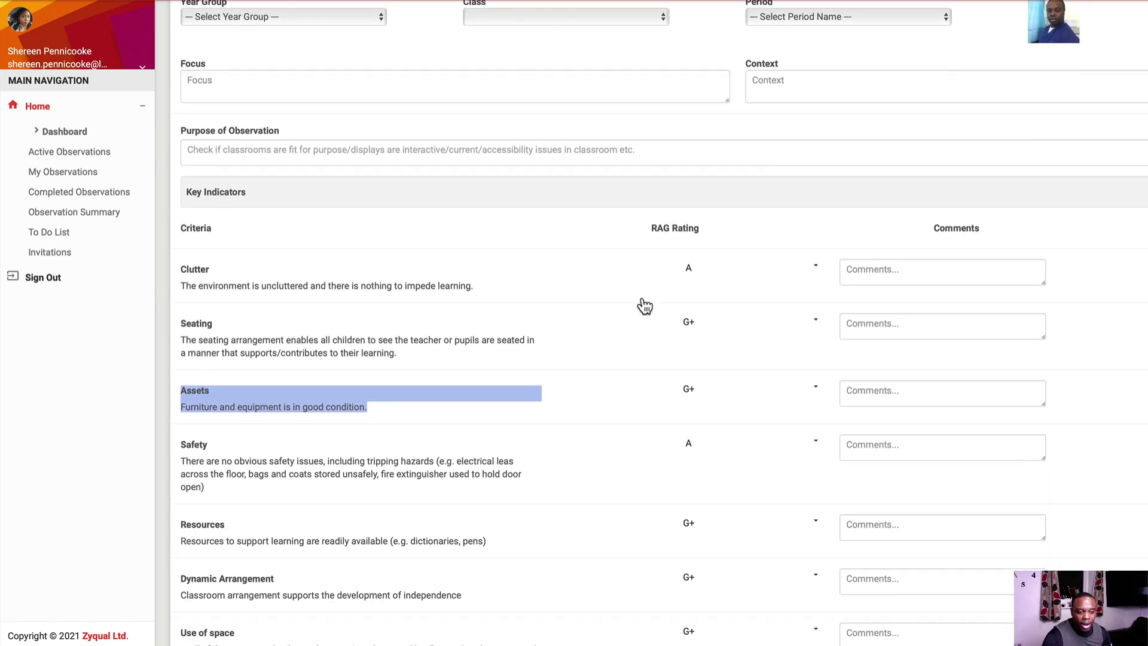
scroll(642, 297, "down", 2)
scroll(642, 298, "up", 5)
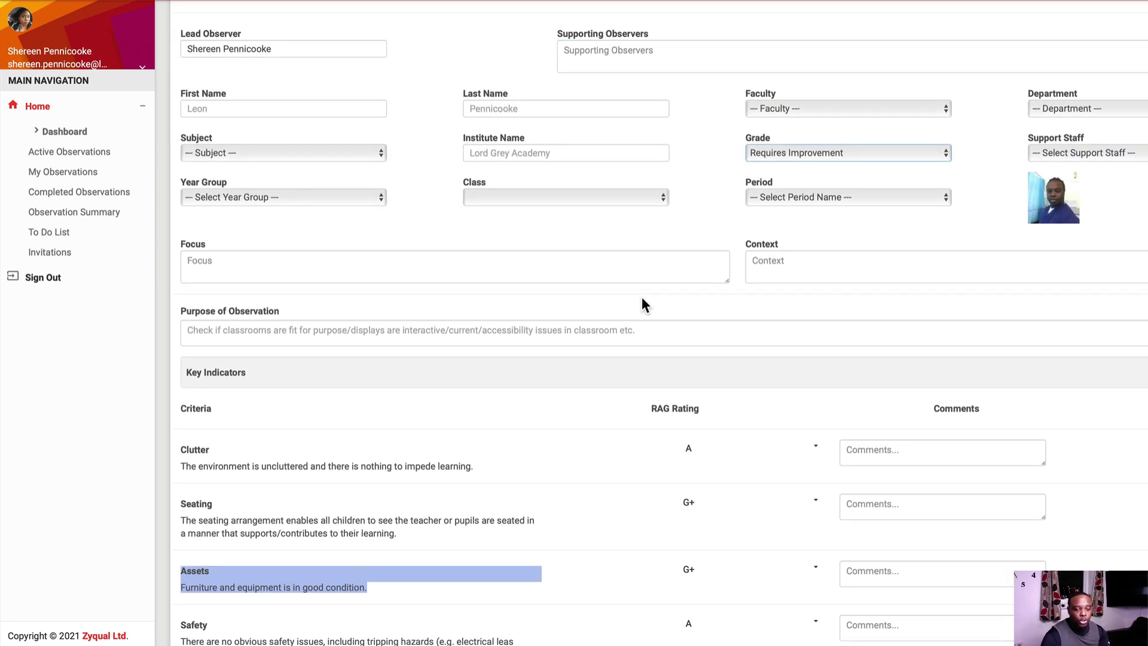
scroll(641, 297, "up", 2)
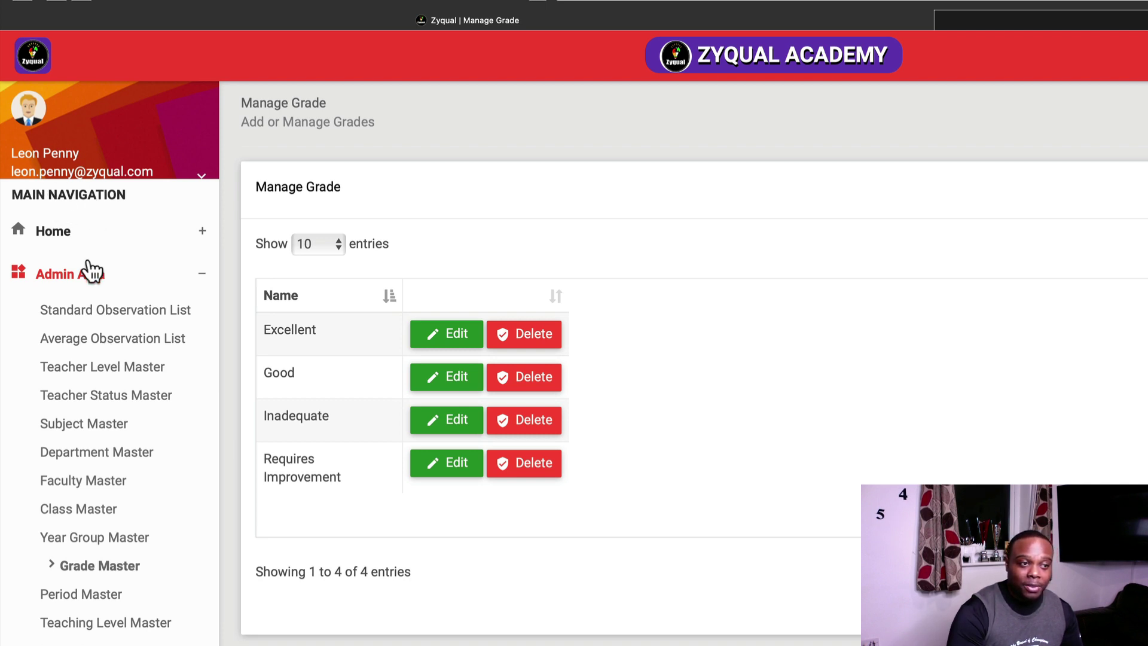
Step: Switch to the school administrator's session and add Secondary High from the library to the school's teaching levels
left_click(123, 275)
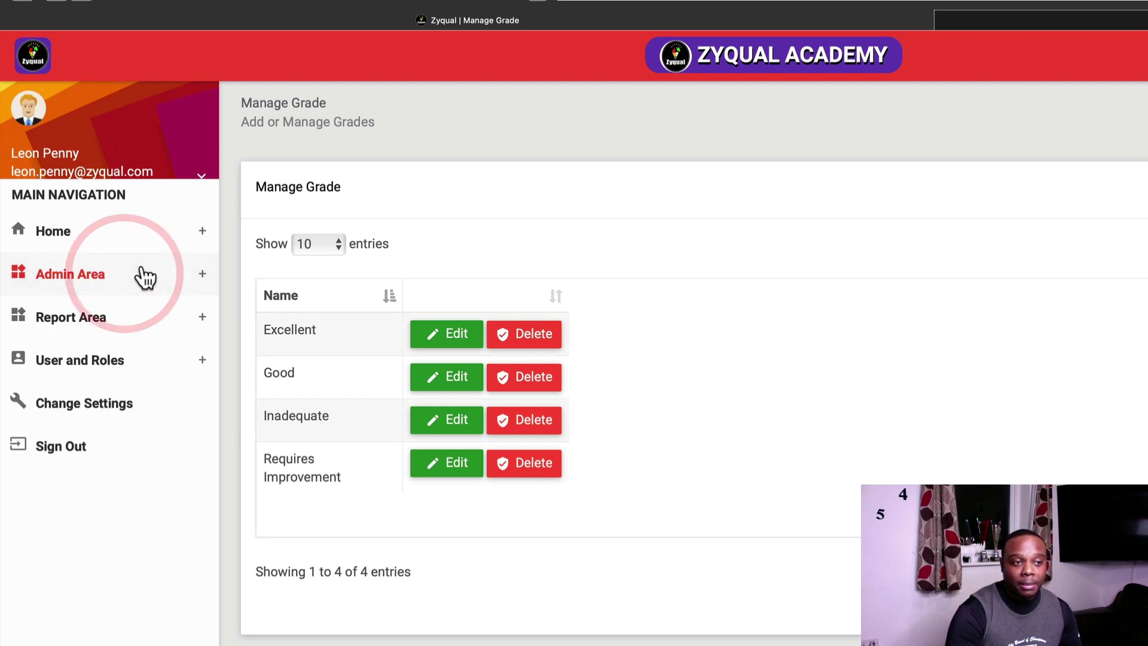
left_click(136, 274)
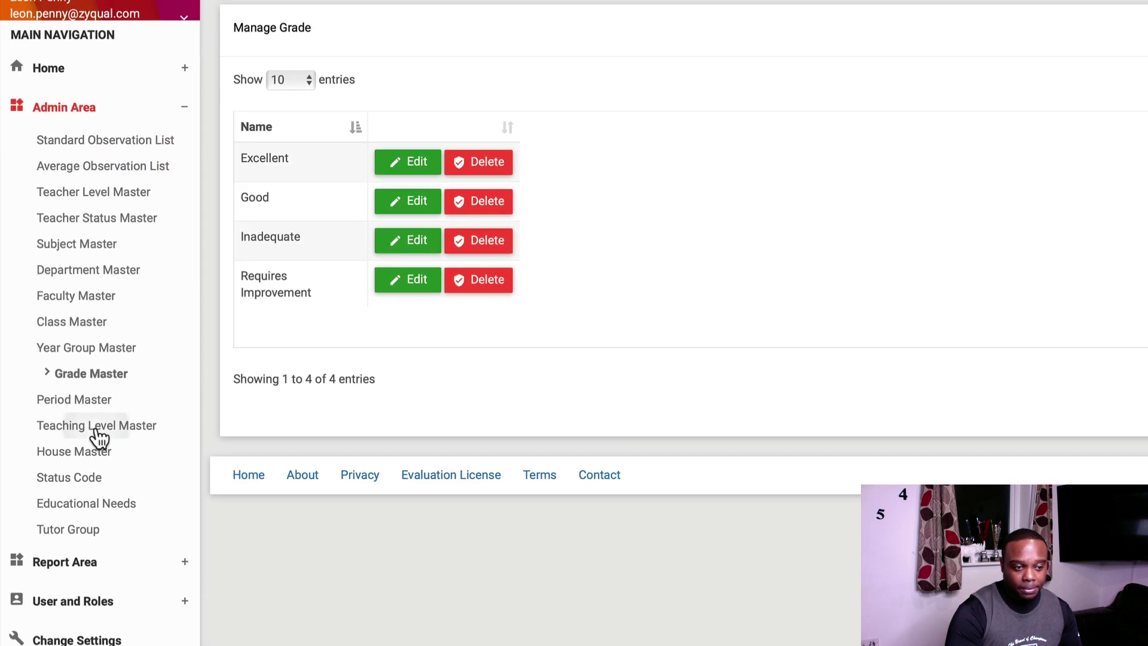
left_click(99, 430)
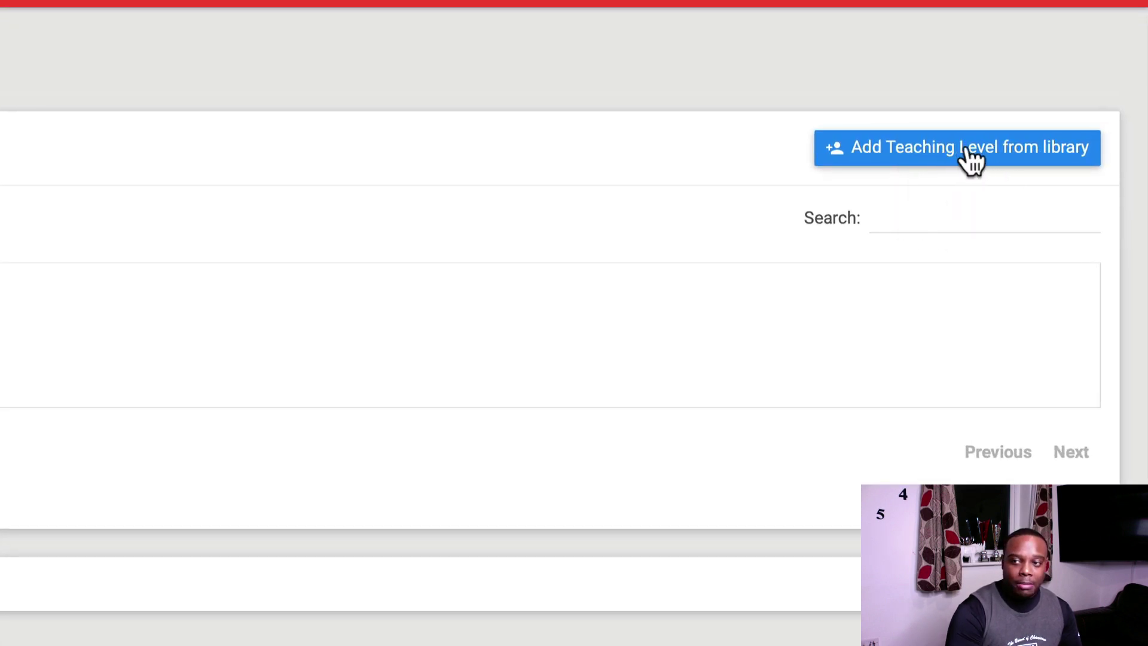
left_click(984, 149)
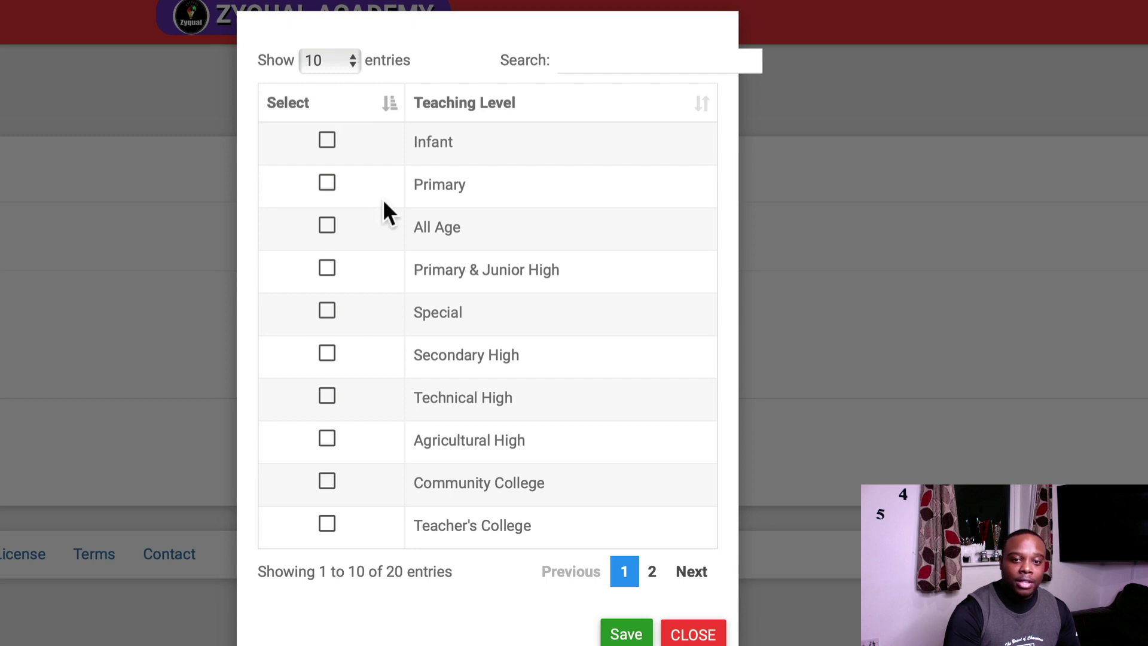
left_click(328, 354)
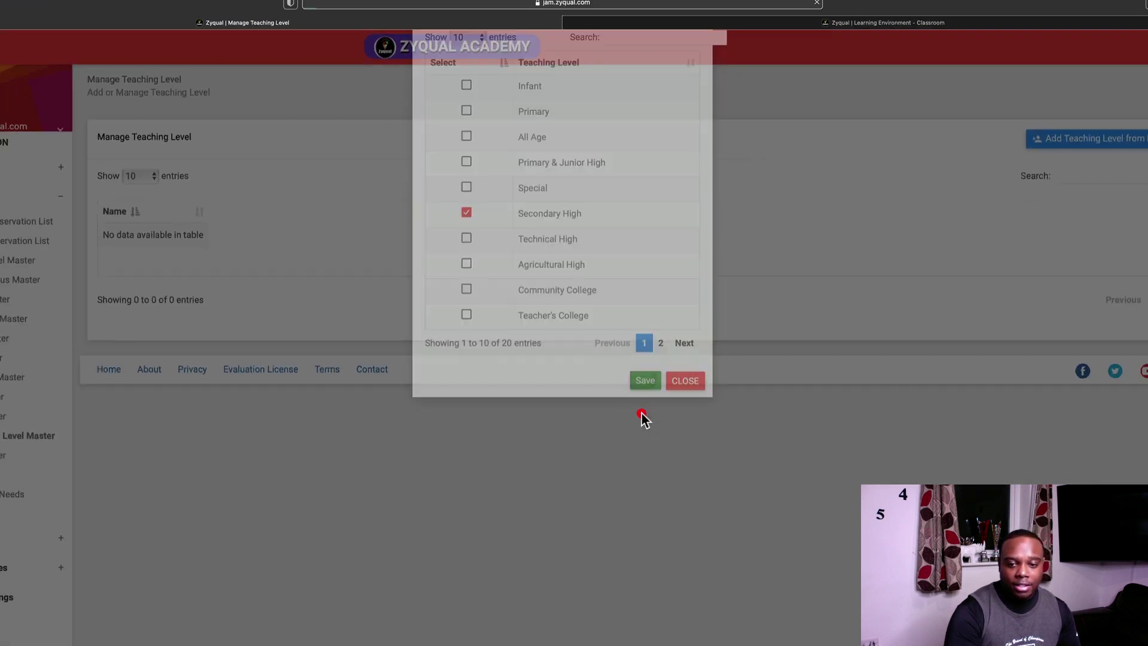
left_click(625, 632)
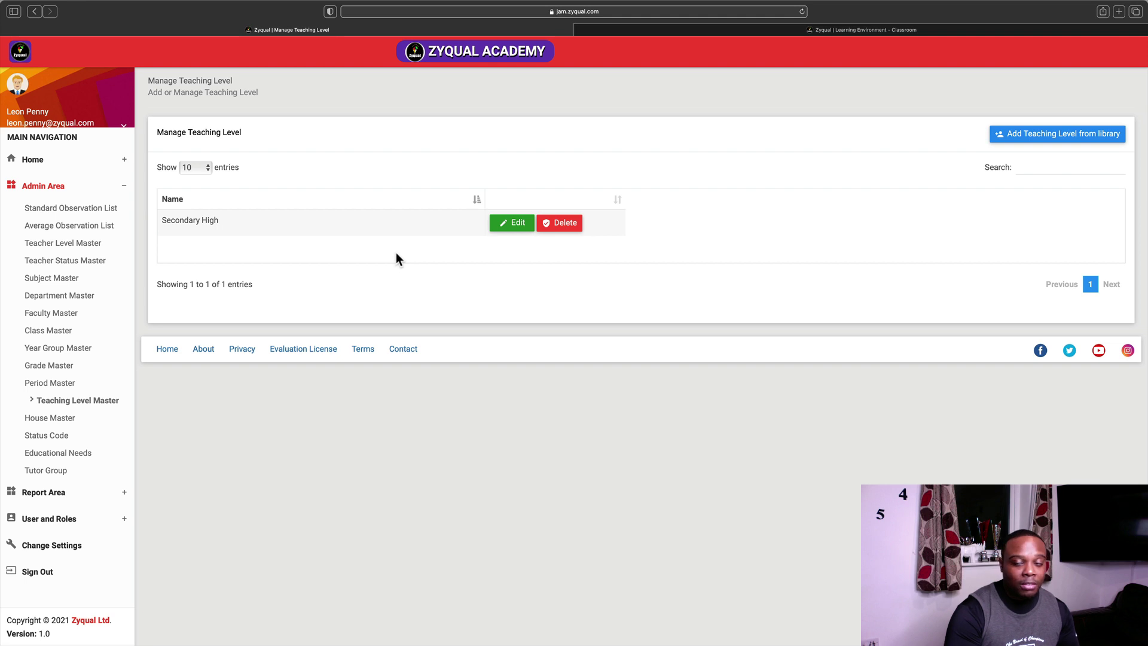
Step: Add the Primary teaching level from the library to the school's teaching levels
left_click(1055, 139)
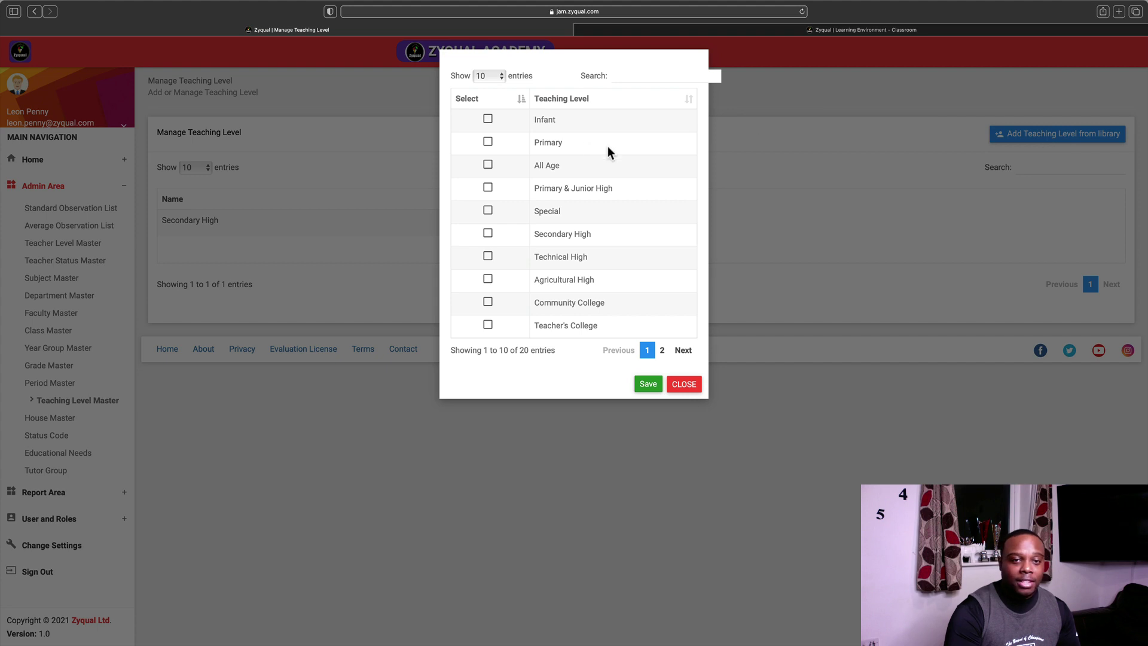
left_click(489, 143)
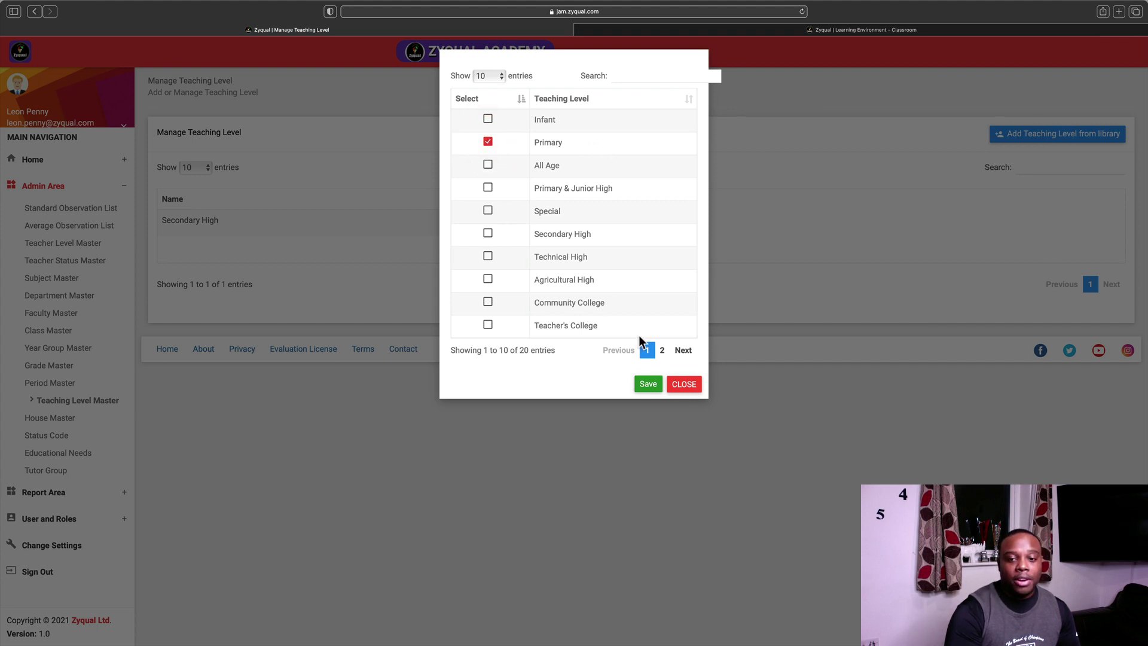
left_click(649, 385)
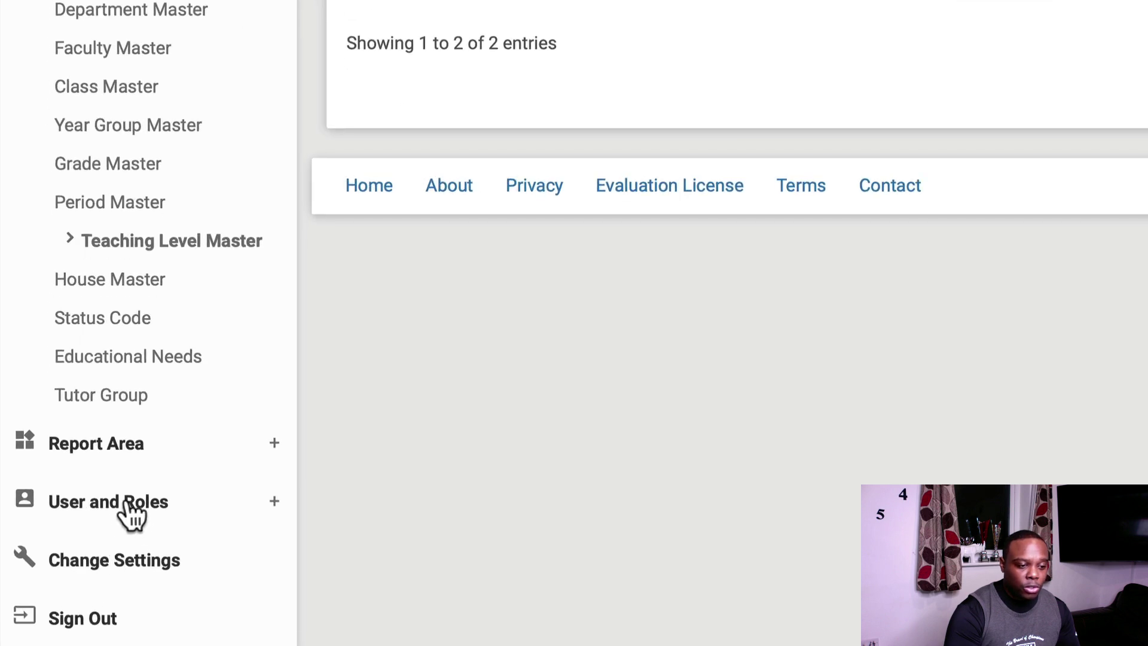
Step: Open the personal information of the teacher listed directly below the administrator's own account in the teacher user list
left_click(119, 502)
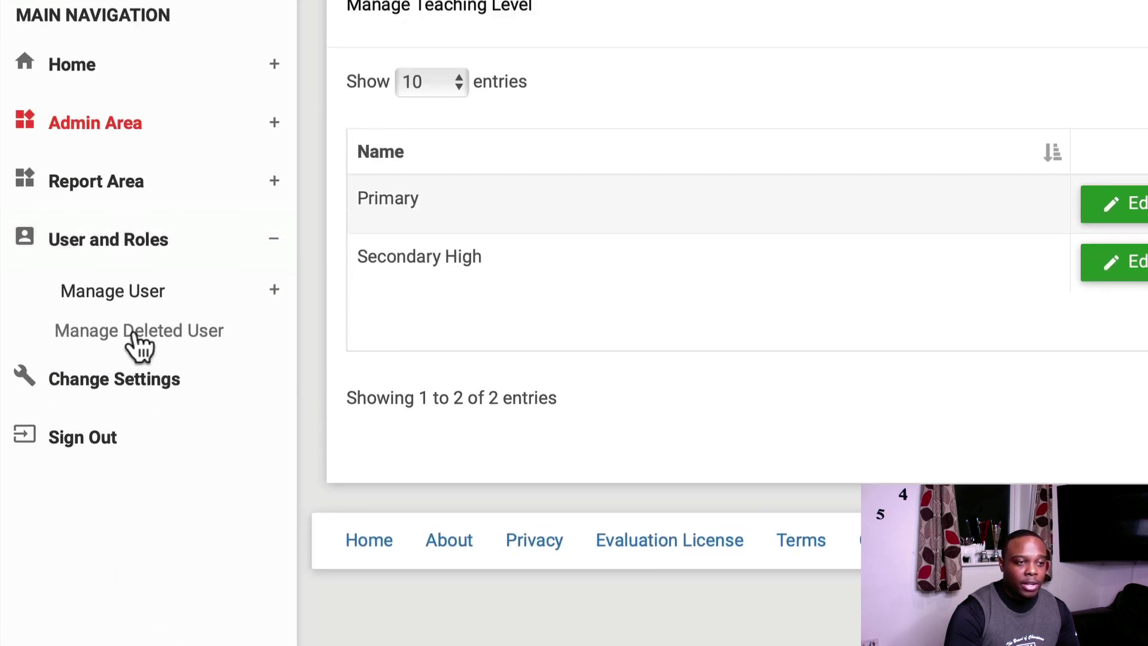
left_click(129, 291)
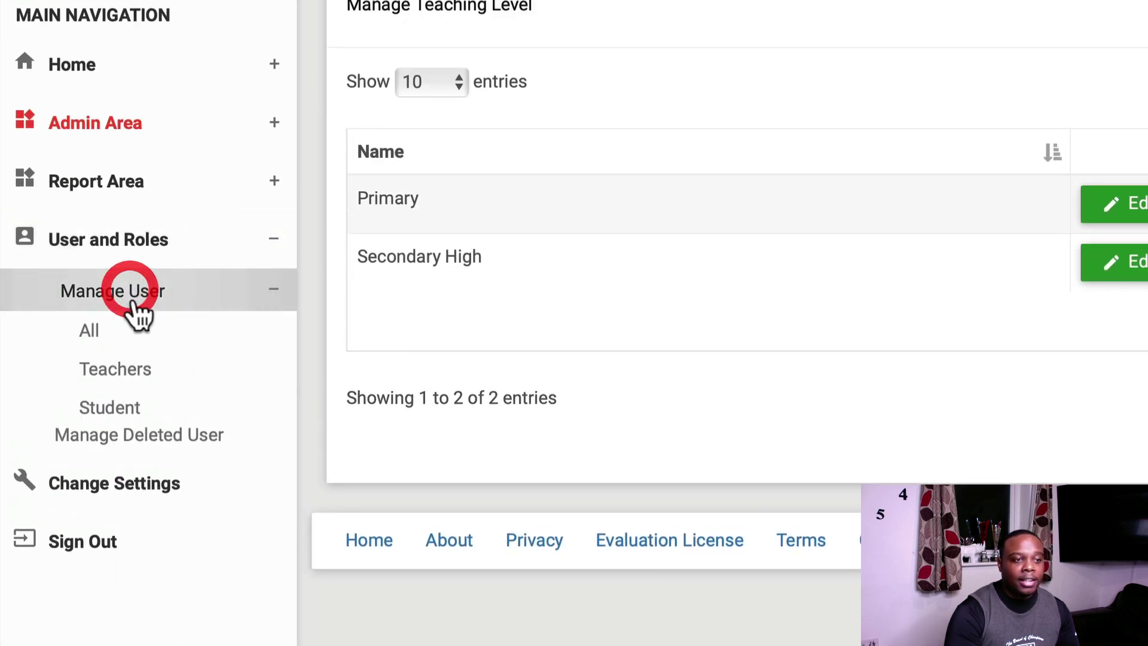
left_click(128, 376)
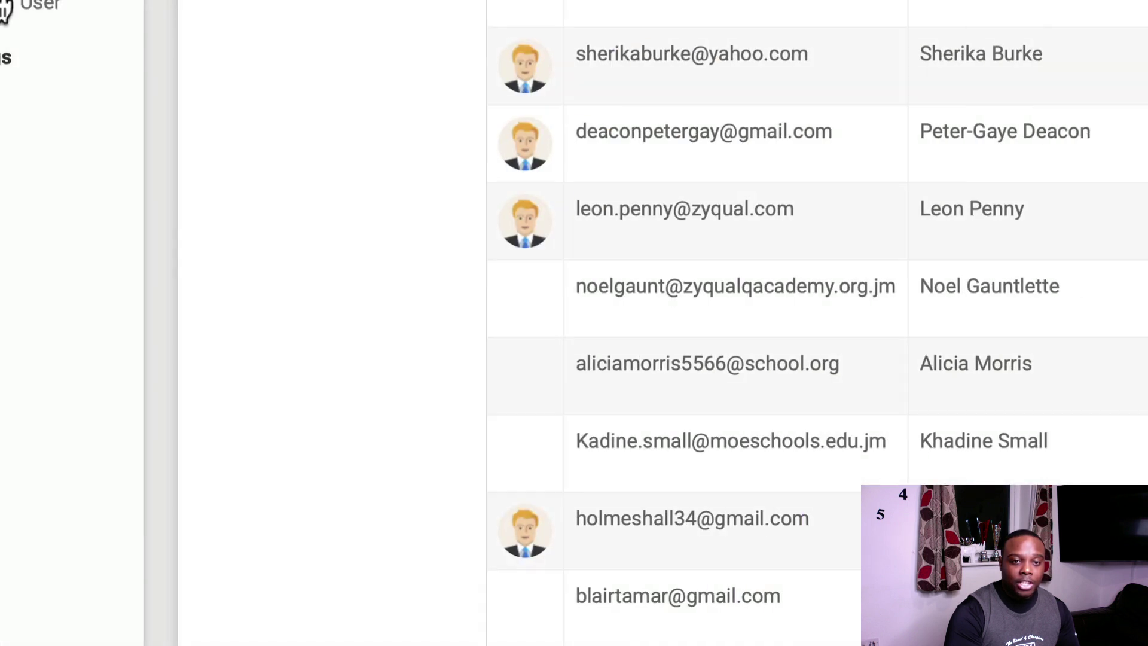
scroll(697, 323, "down", 3)
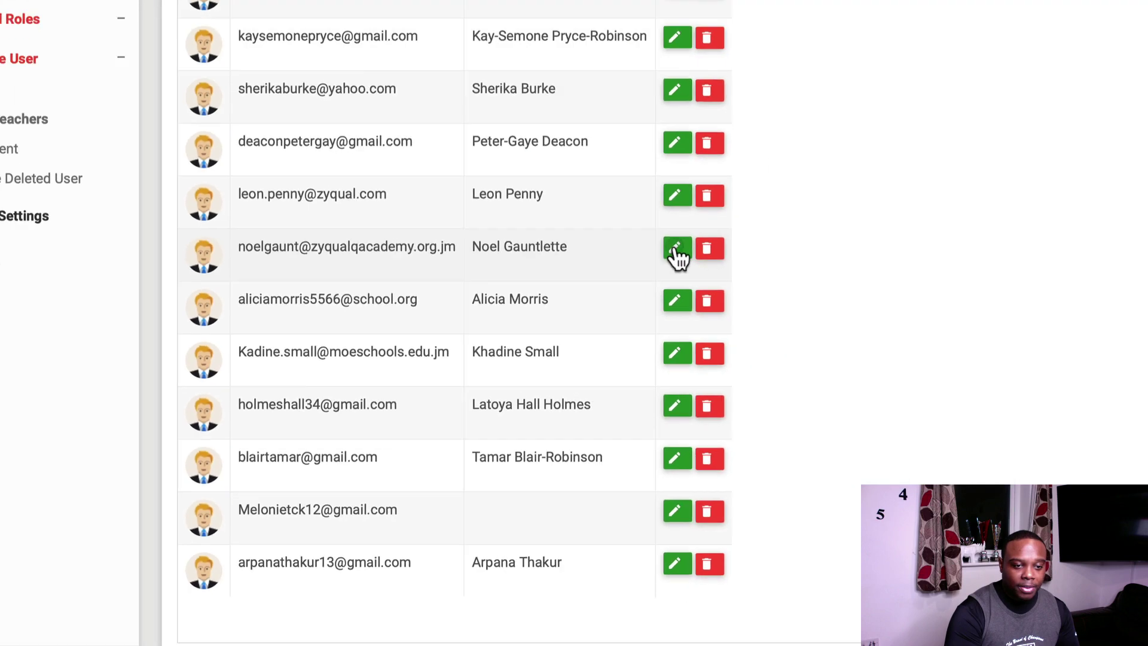
left_click(676, 250)
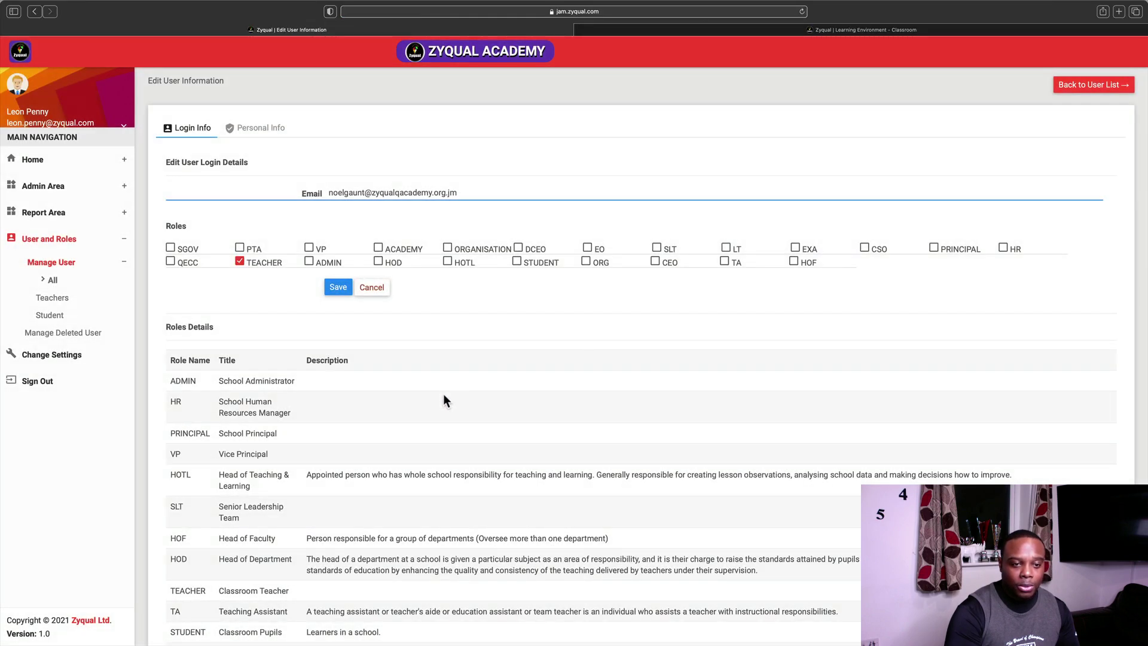
left_click(258, 128)
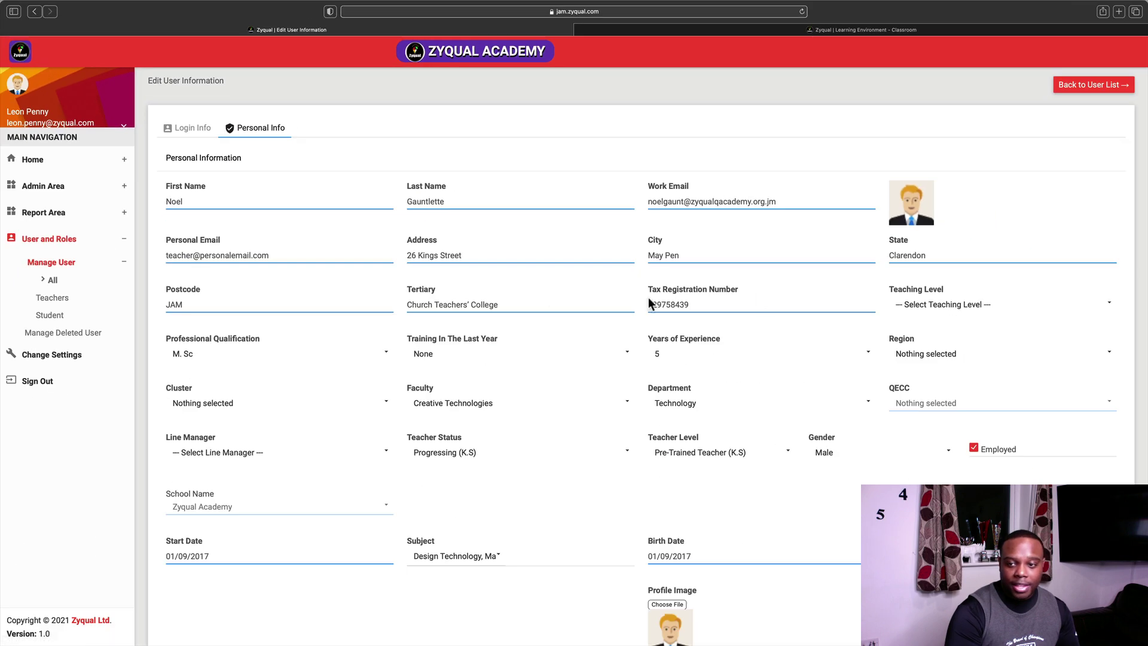
Step: Switch the teacher's Teaching Level between Secondary High and Primary, ending on Secondary High
left_click(935, 304)
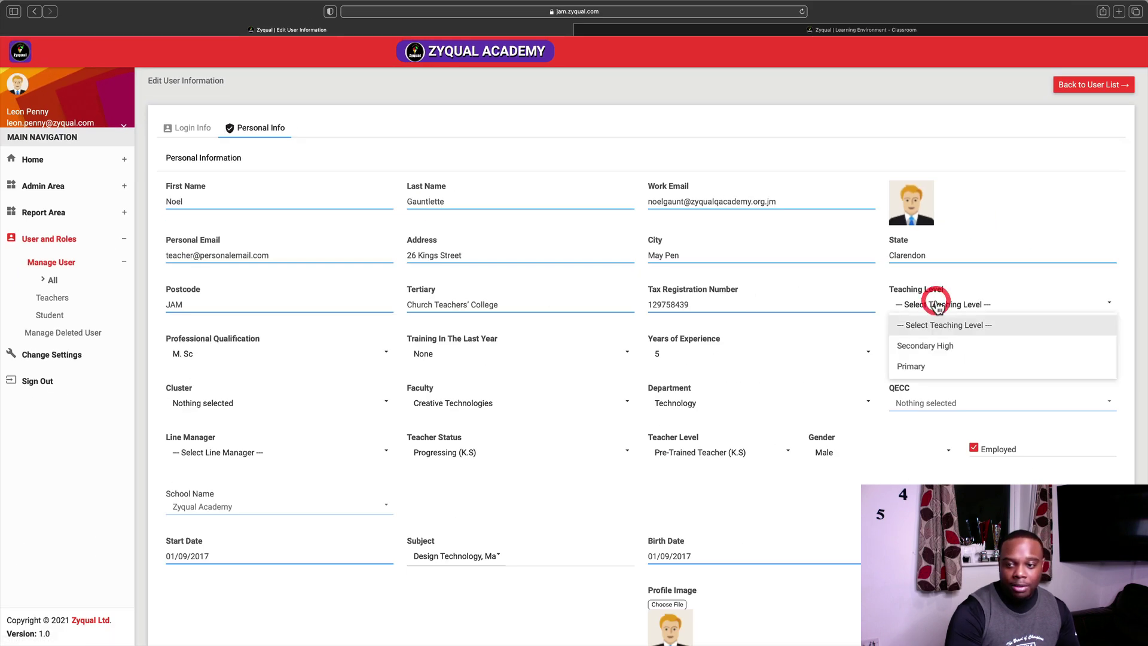
left_click(928, 345)
left_click(935, 304)
left_click(917, 370)
left_click(912, 305)
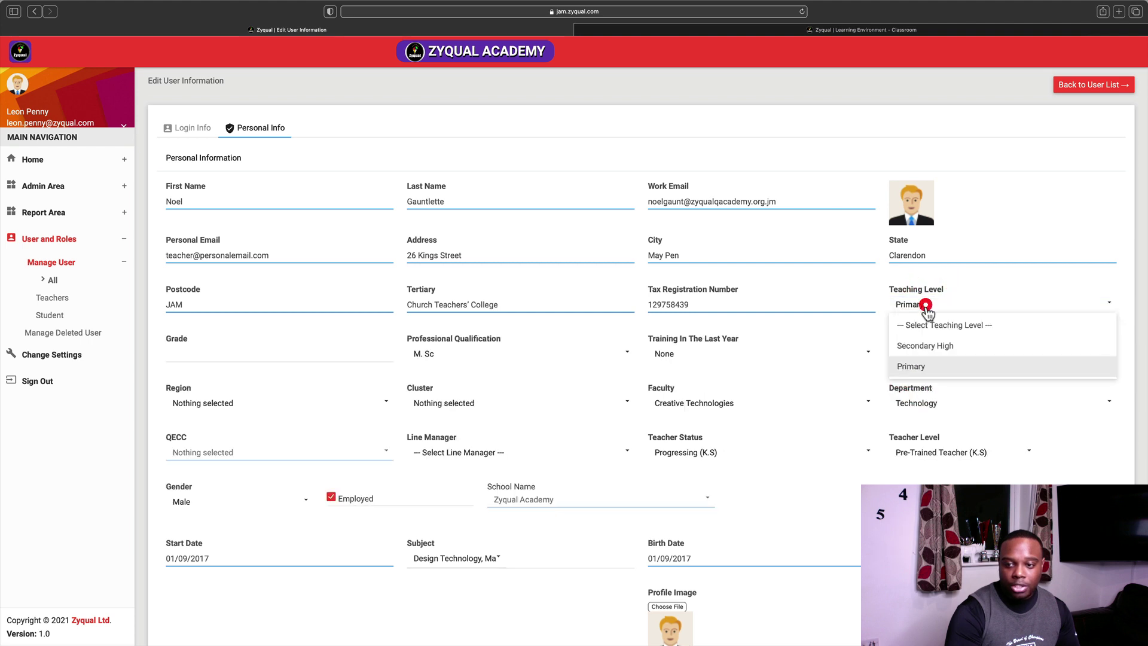
left_click(917, 345)
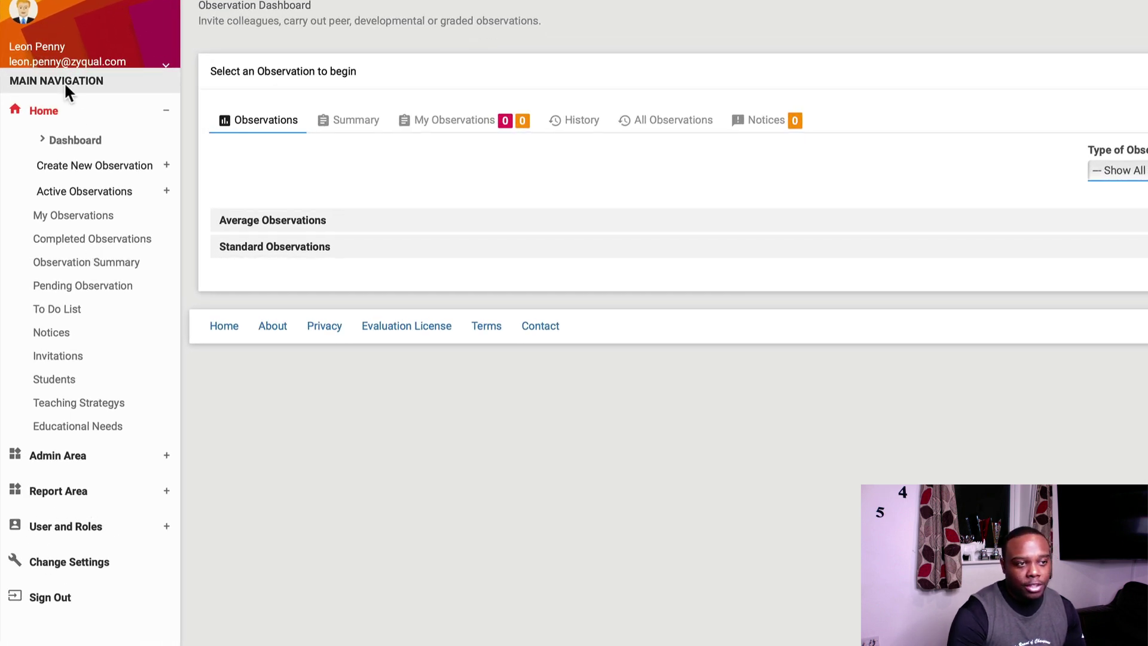
Step: Open the same teacher's login details from the teacher user list and review the assignable roles and their descriptions
left_click(88, 526)
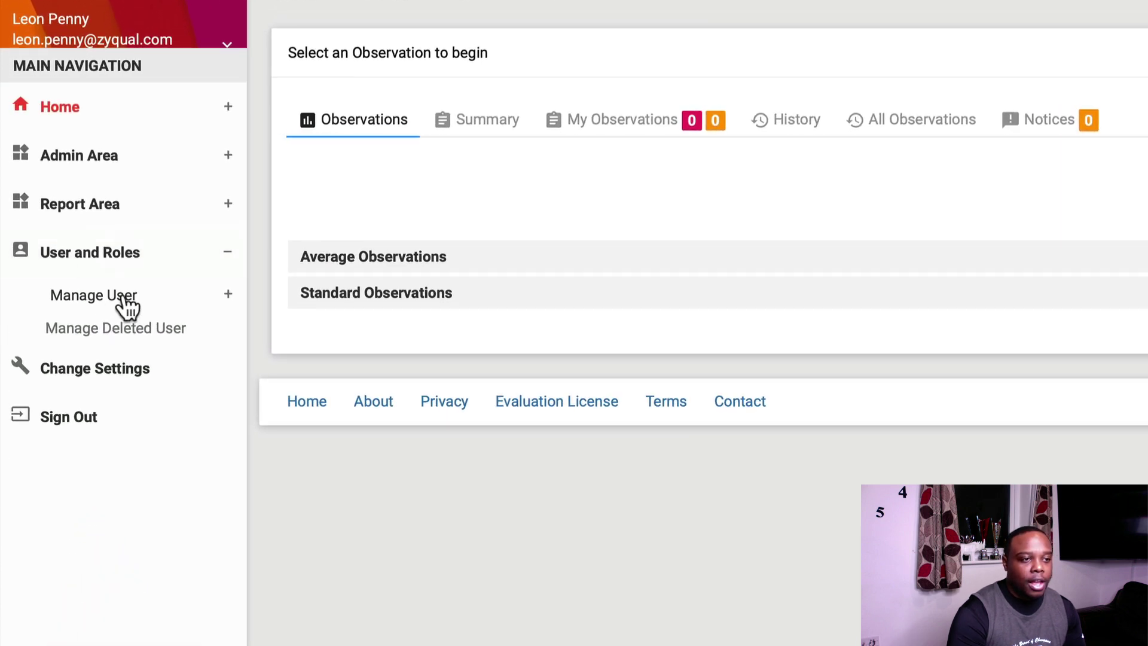
left_click(112, 296)
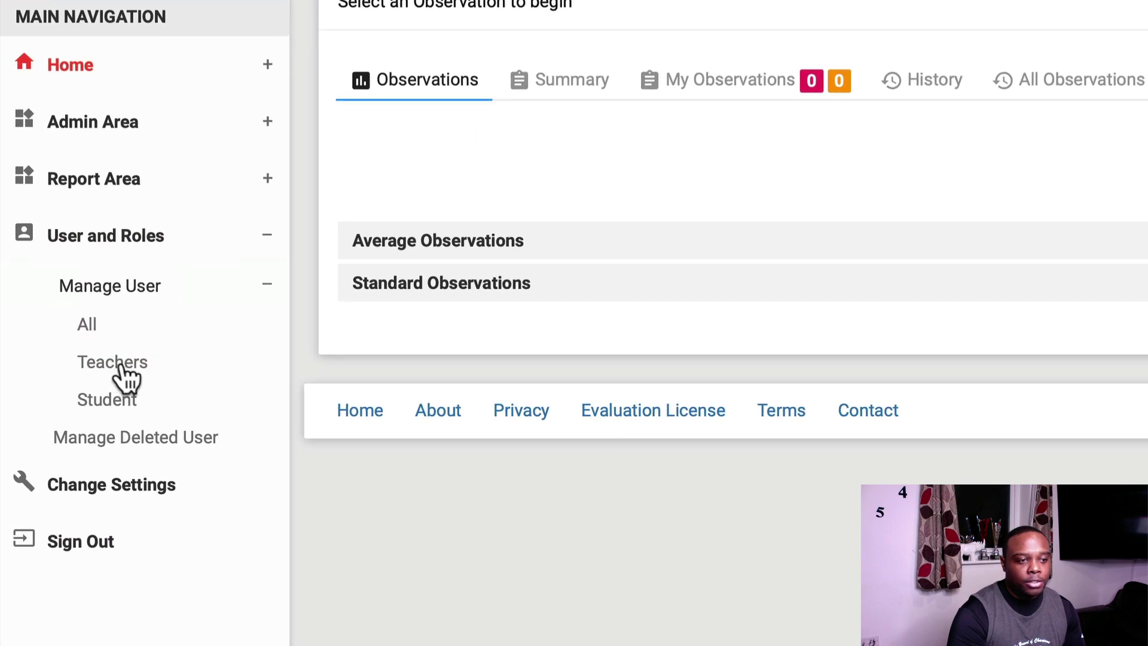
left_click(120, 365)
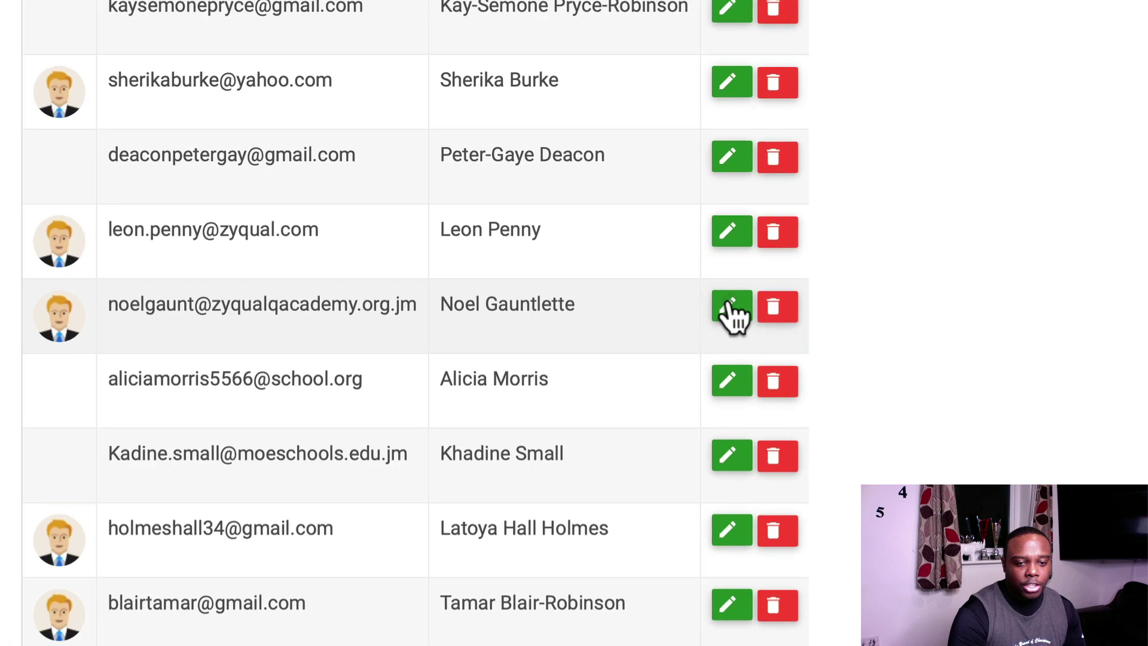
left_click(729, 306)
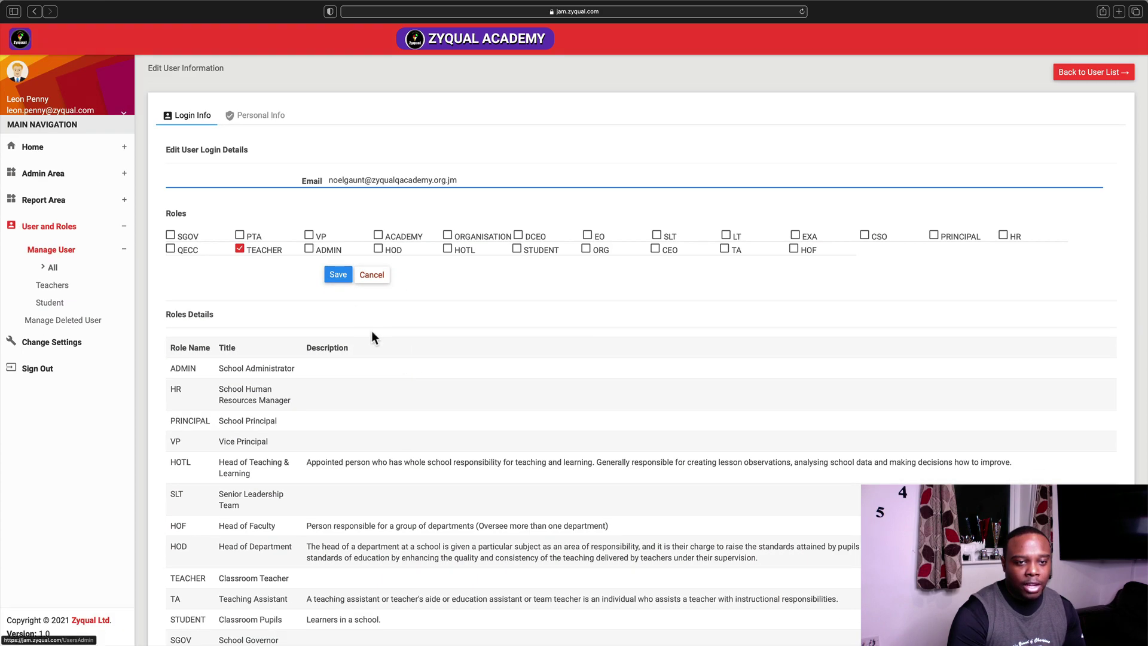
scroll(371, 335, "down", 4)
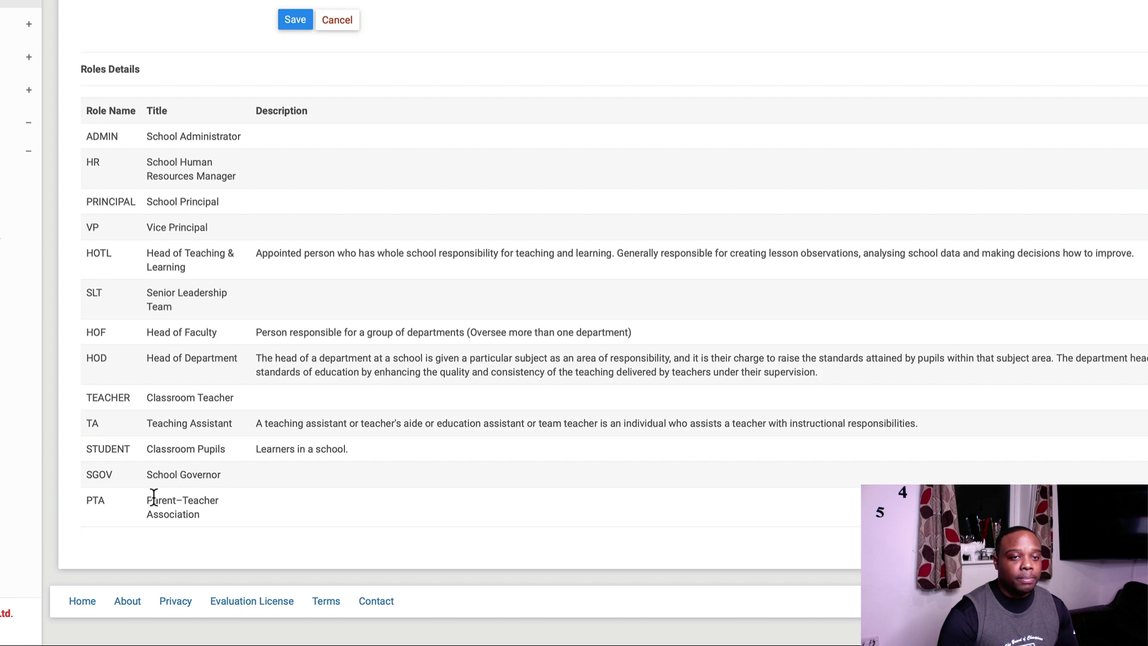
scroll(171, 240, "up", 3)
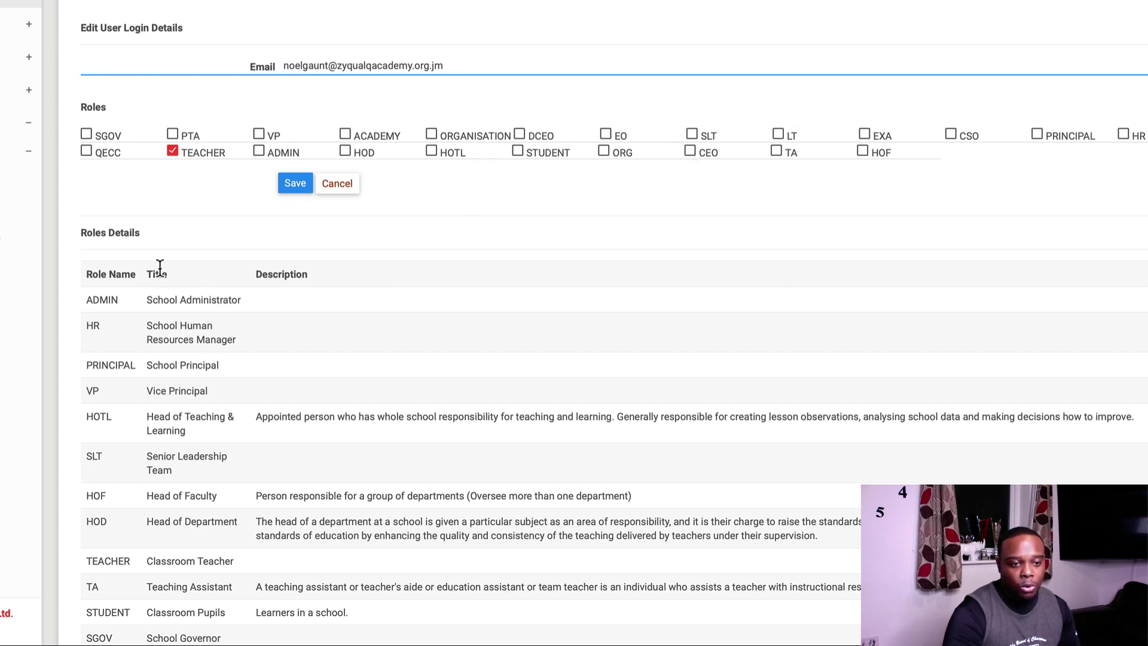
scroll(160, 267, "down", 3)
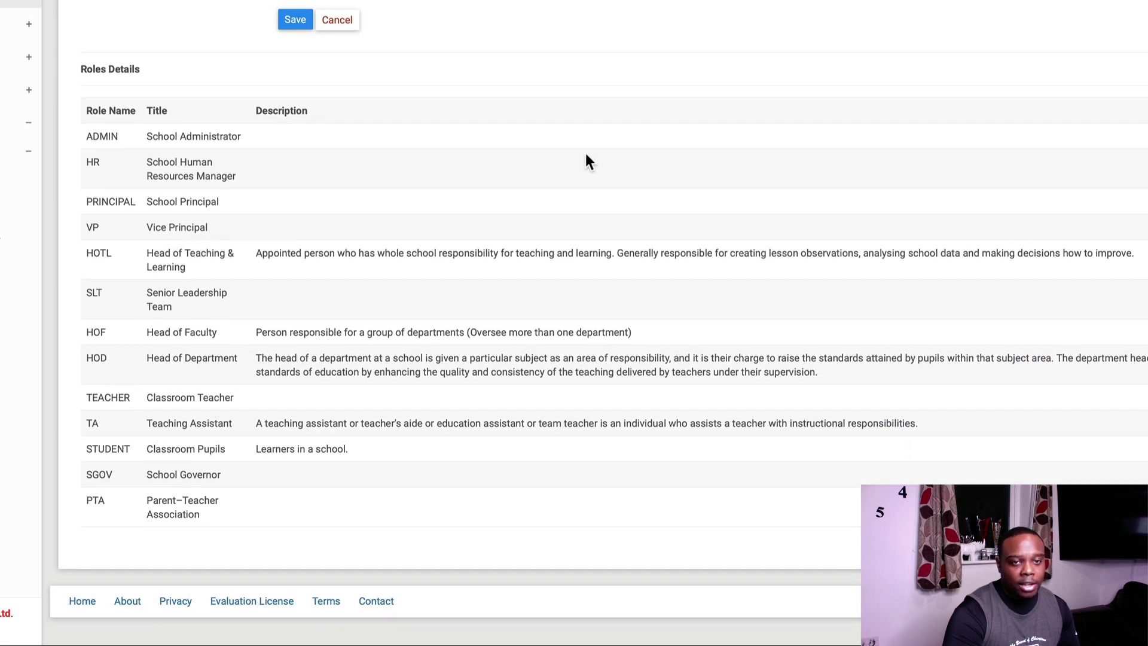
scroll(586, 154, "up", 3)
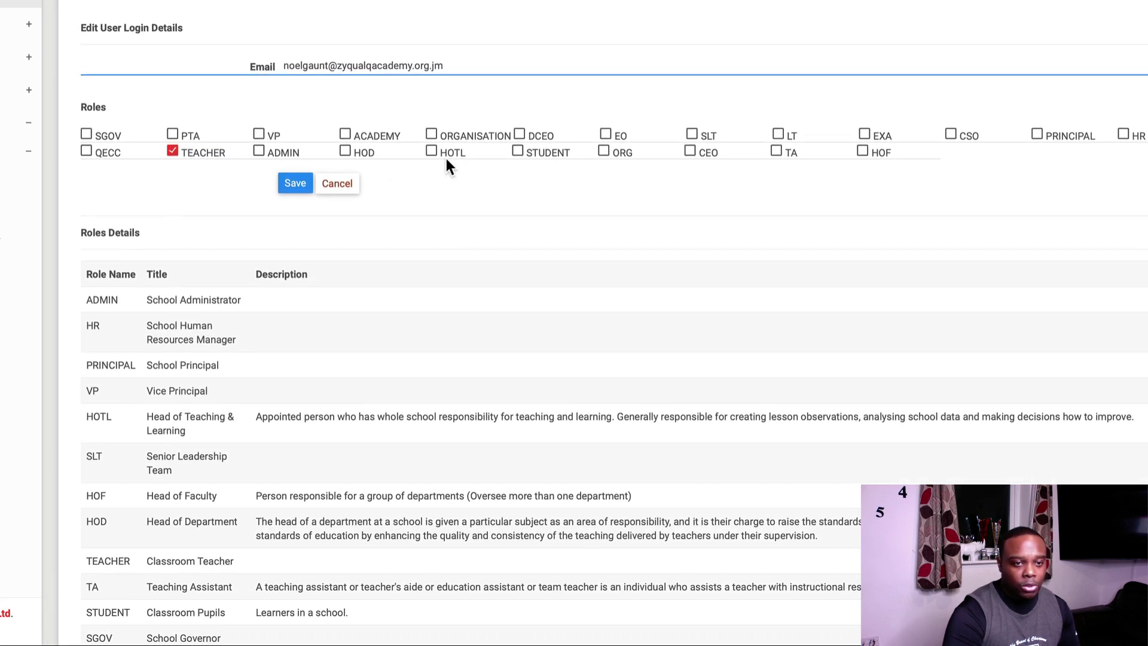
Step: Open the teacher's personal information and review the tax registration, Teaching Level and Professional Qualification fields
scroll(435, 192, "down", 1)
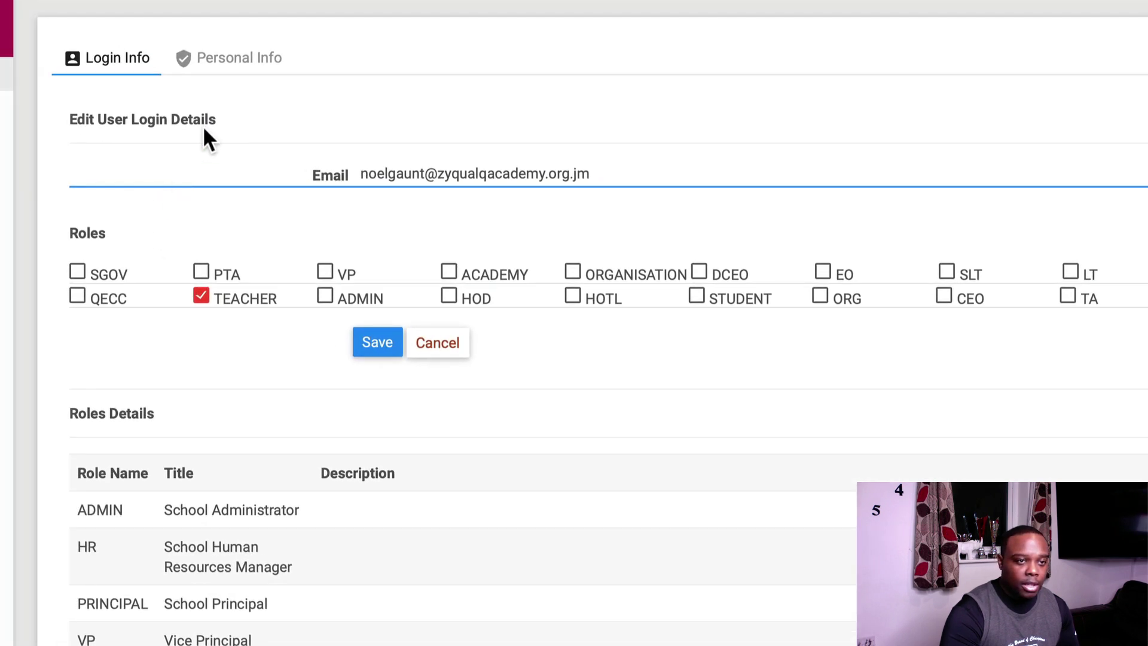
left_click(228, 58)
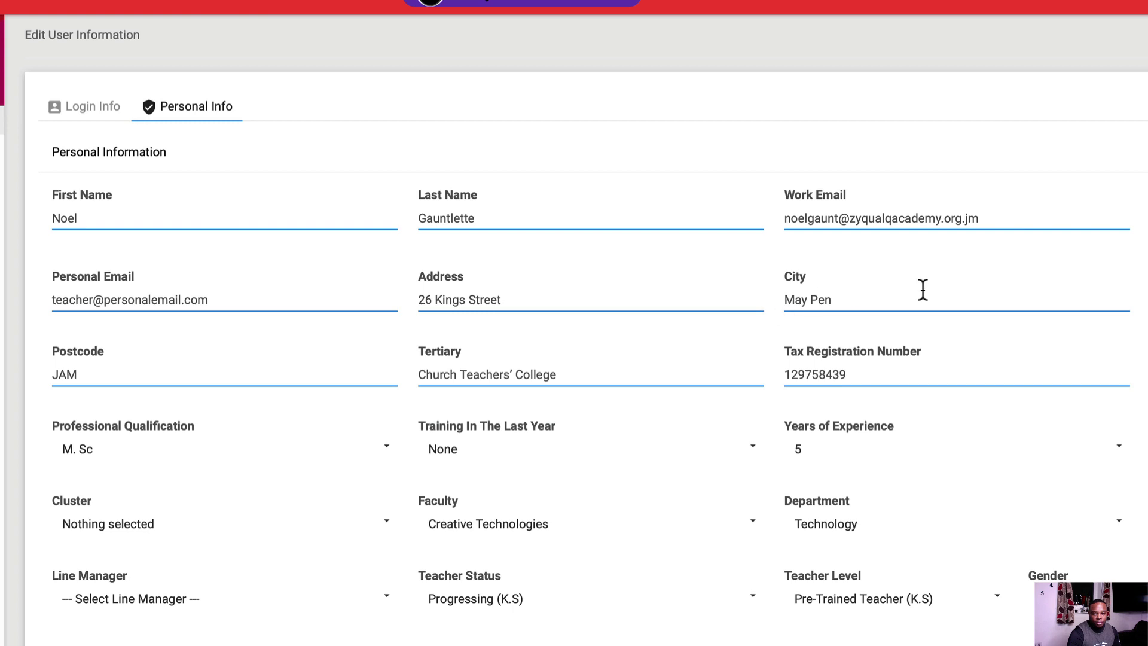
left_click(823, 375)
left_click(1147, 375)
left_click(861, 337)
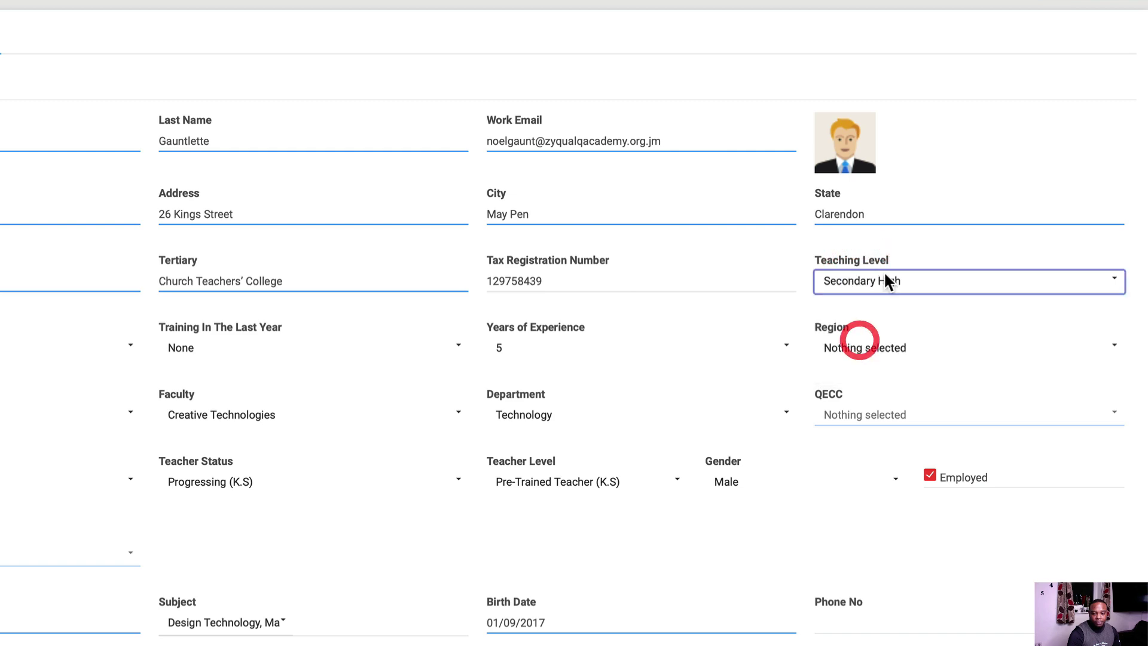
left_click(197, 342)
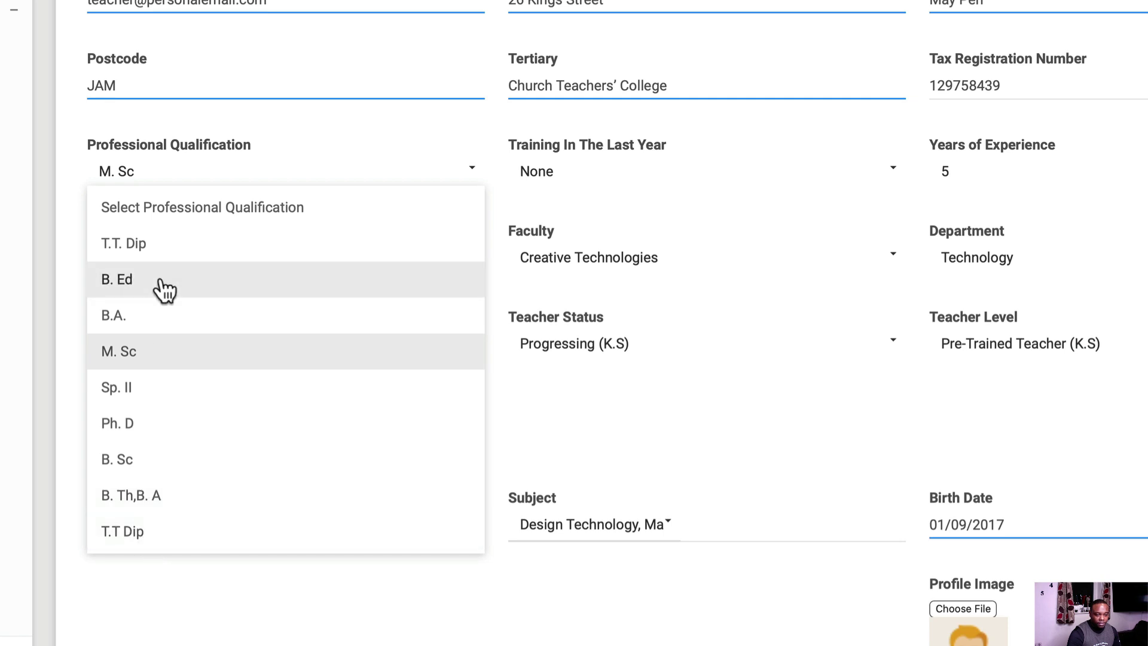
Step: Set the teacher's Training In The Last Year to Yes and Years of Experience to 1
left_click(567, 183)
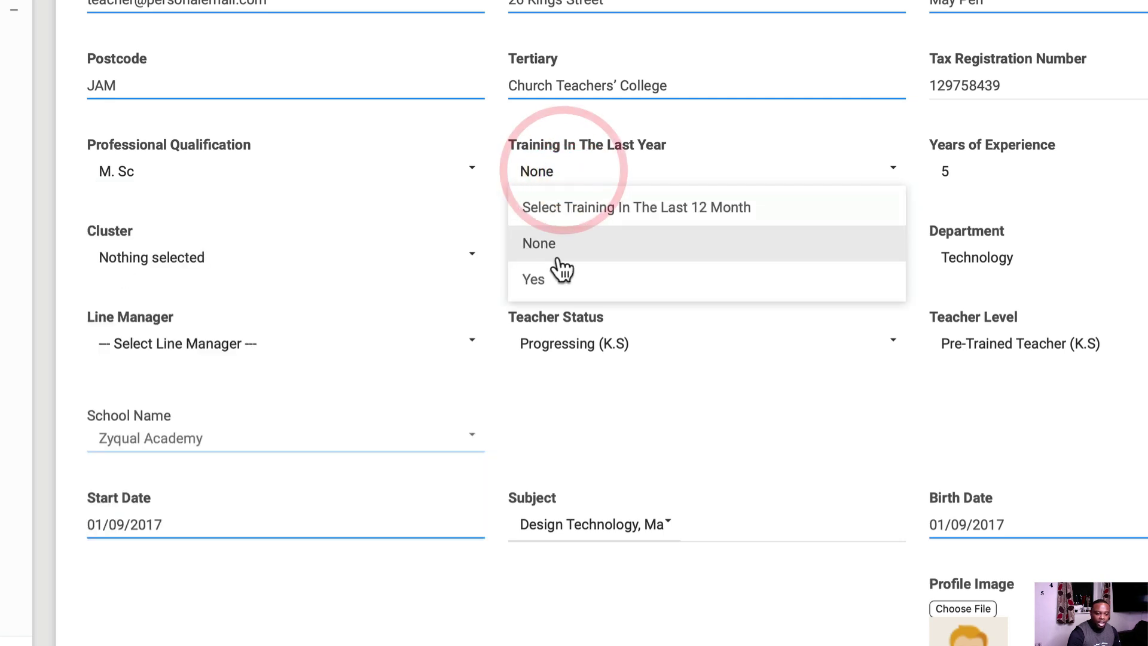
left_click(557, 285)
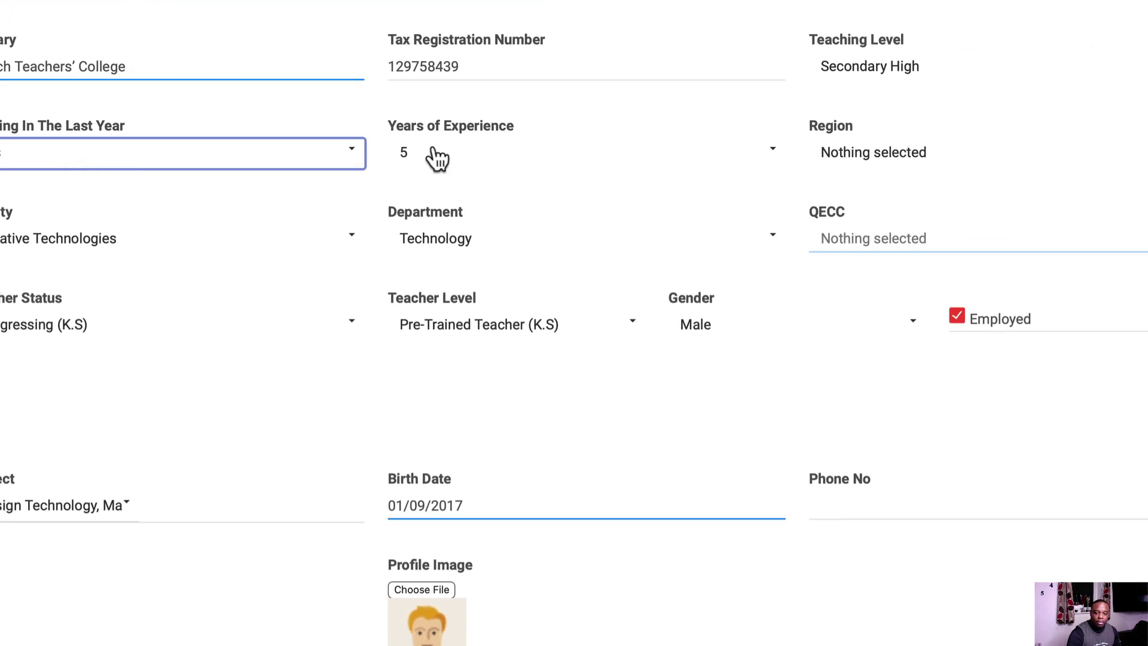
left_click(438, 154)
left_click(411, 331)
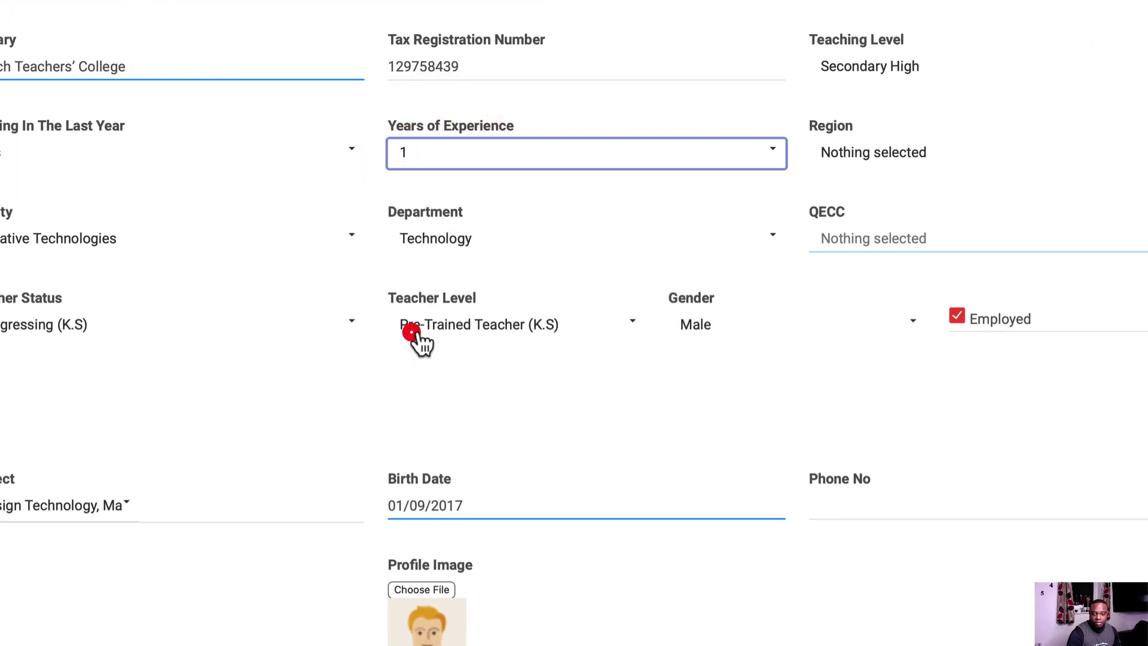
Step: Assign the teacher to Region One and Cluster 1
left_click(865, 161)
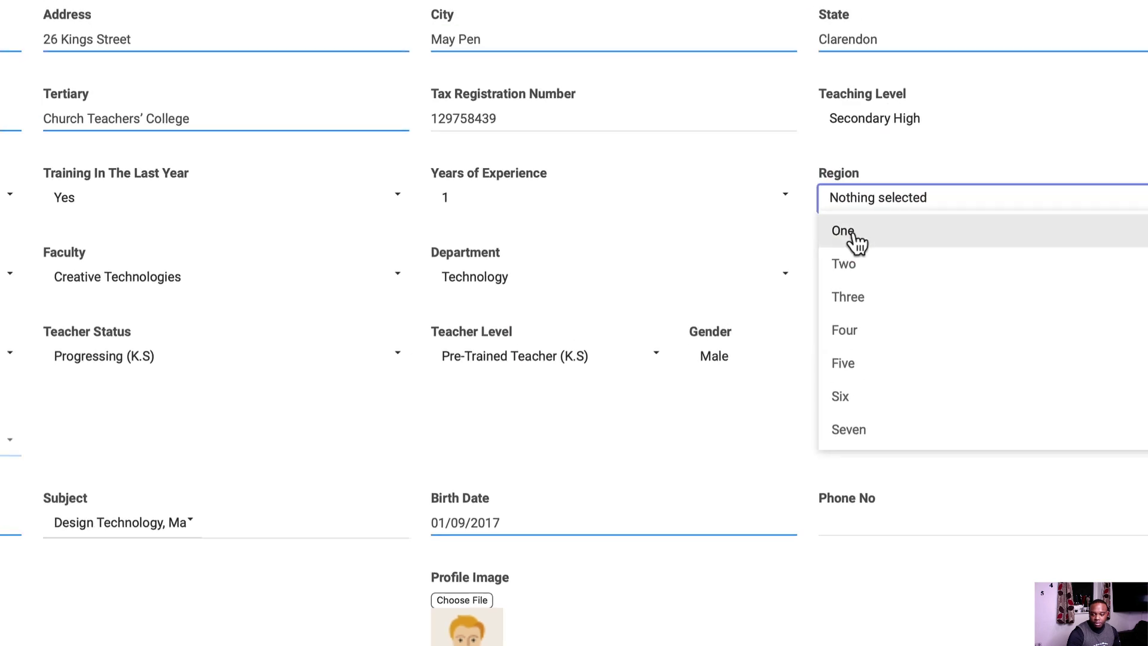
left_click(853, 228)
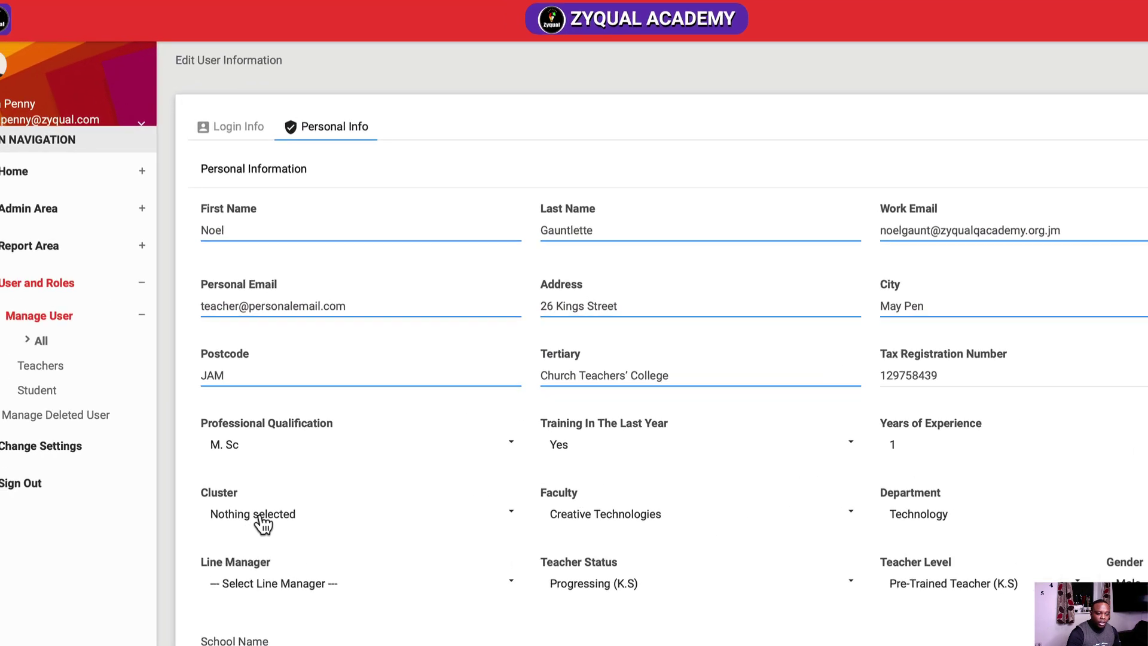
left_click(335, 583)
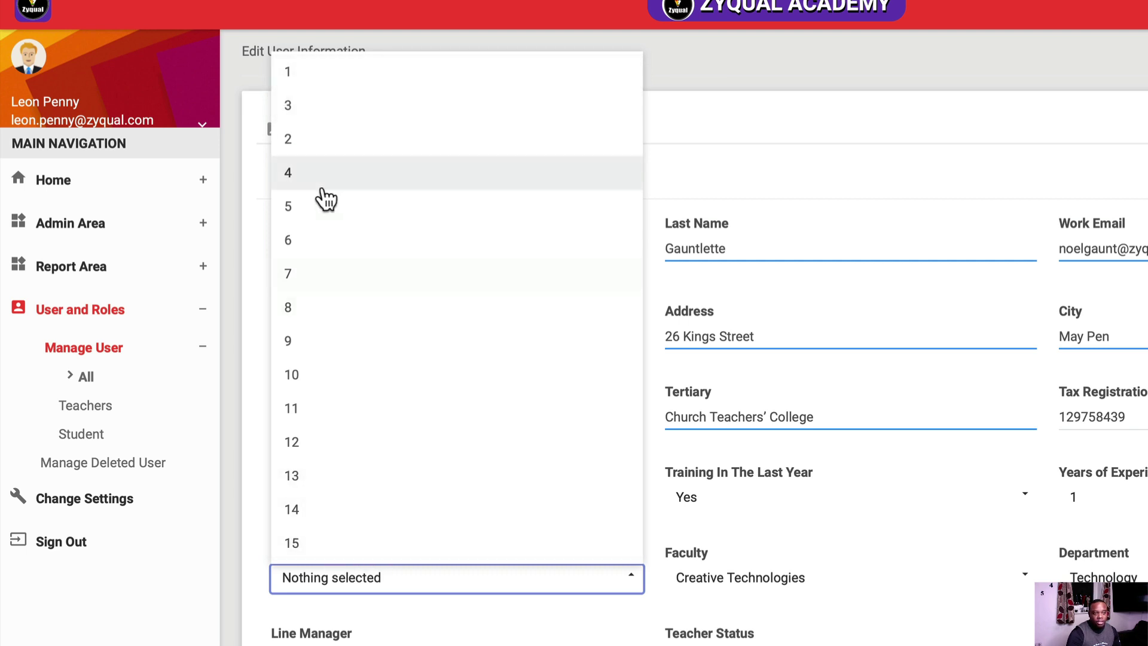
left_click(298, 78)
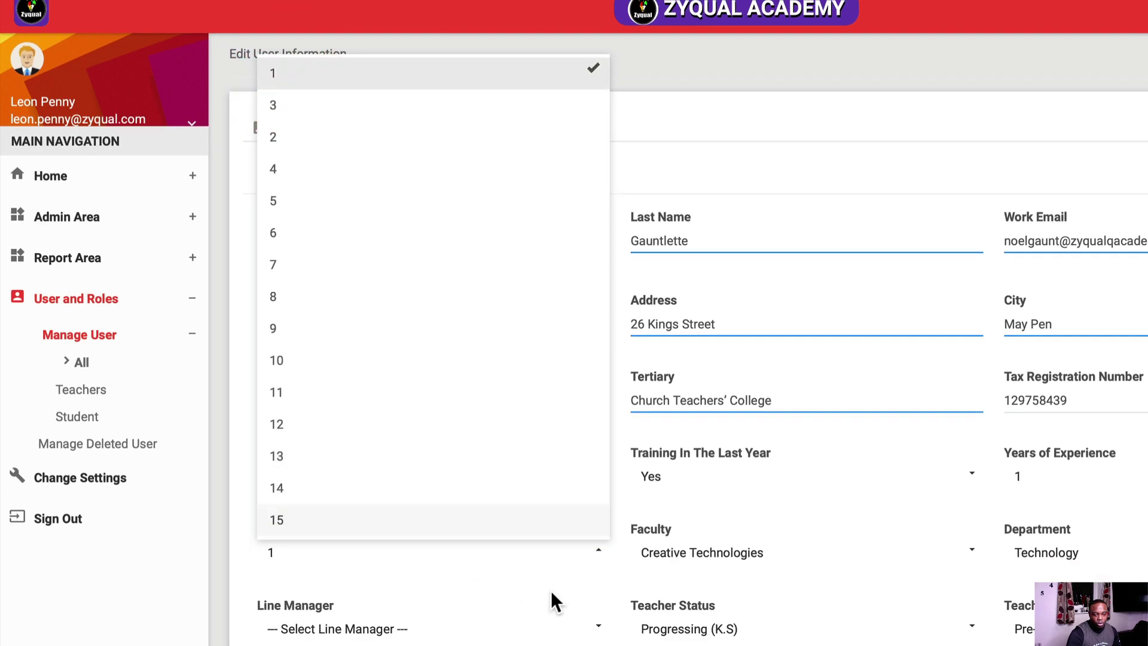
left_click(636, 586)
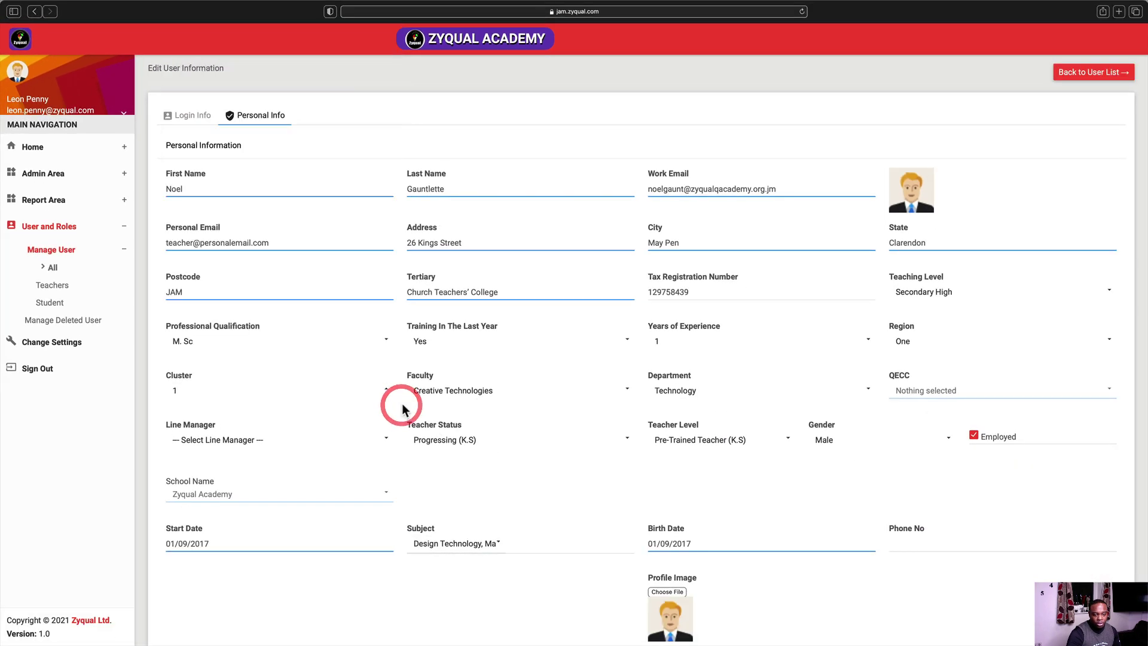
Step: Add Admin (K.S) to the teacher's faculties and Grade Coordinator (KPR) to the departments, keeping the existing selections
left_click(443, 391)
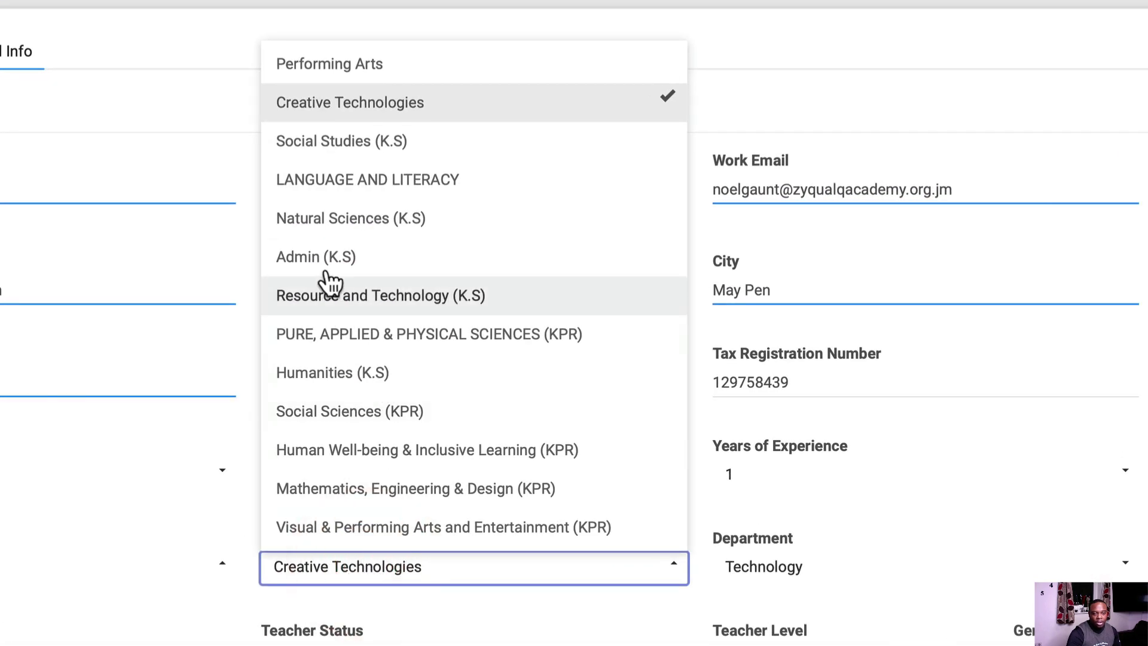
left_click(314, 258)
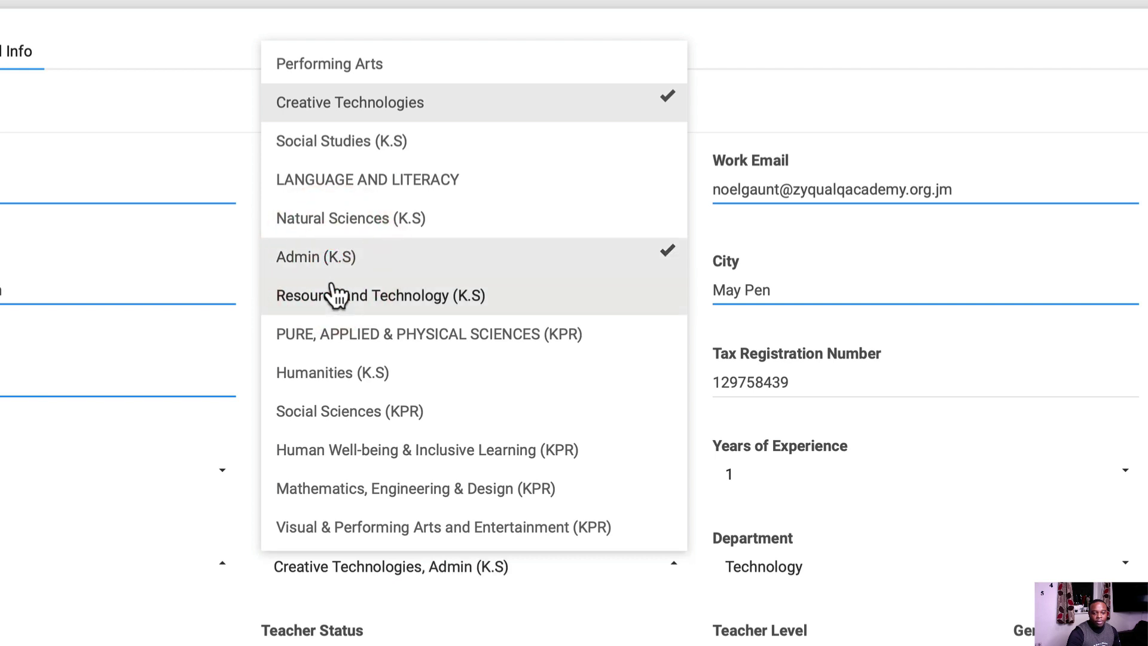
left_click(226, 590)
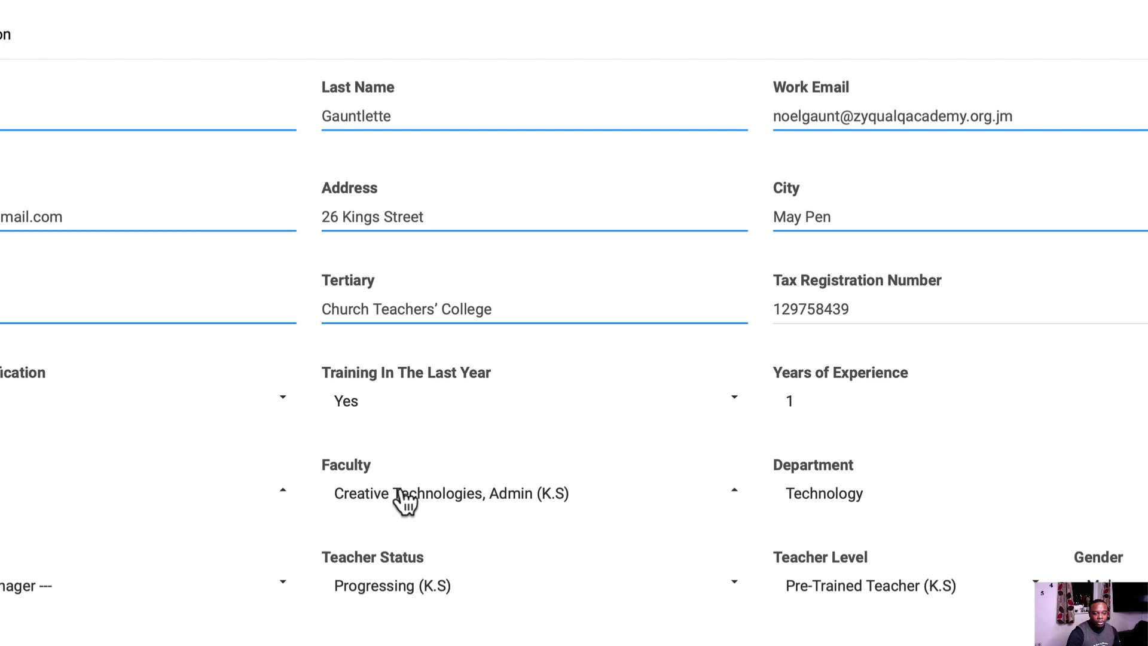
left_click(863, 502)
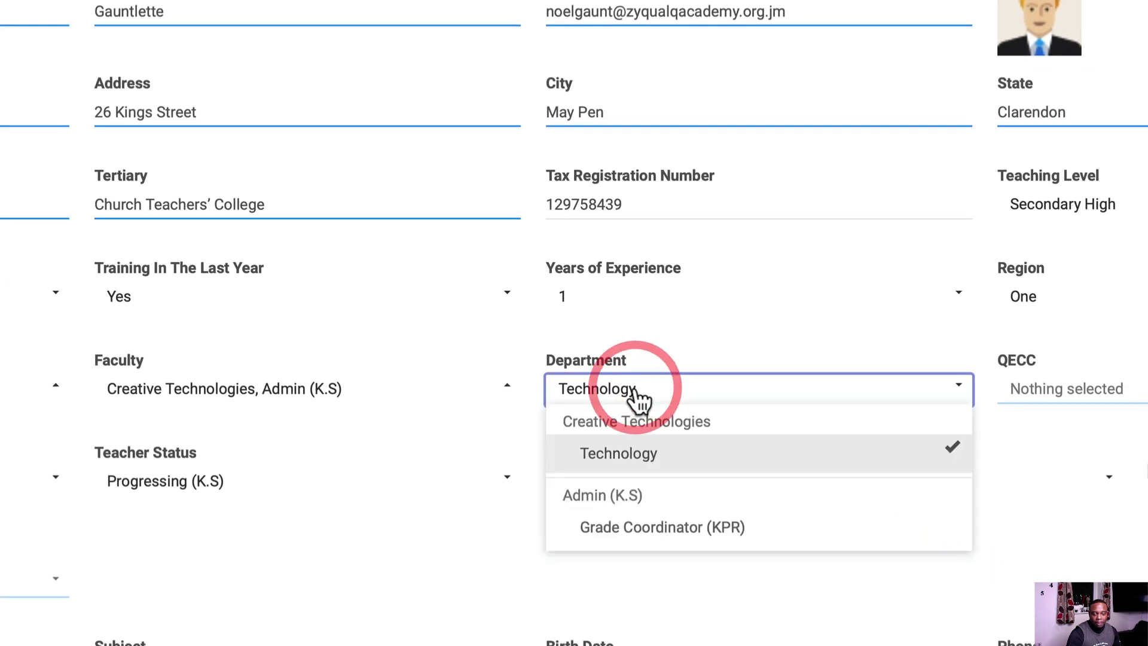
left_click(670, 529)
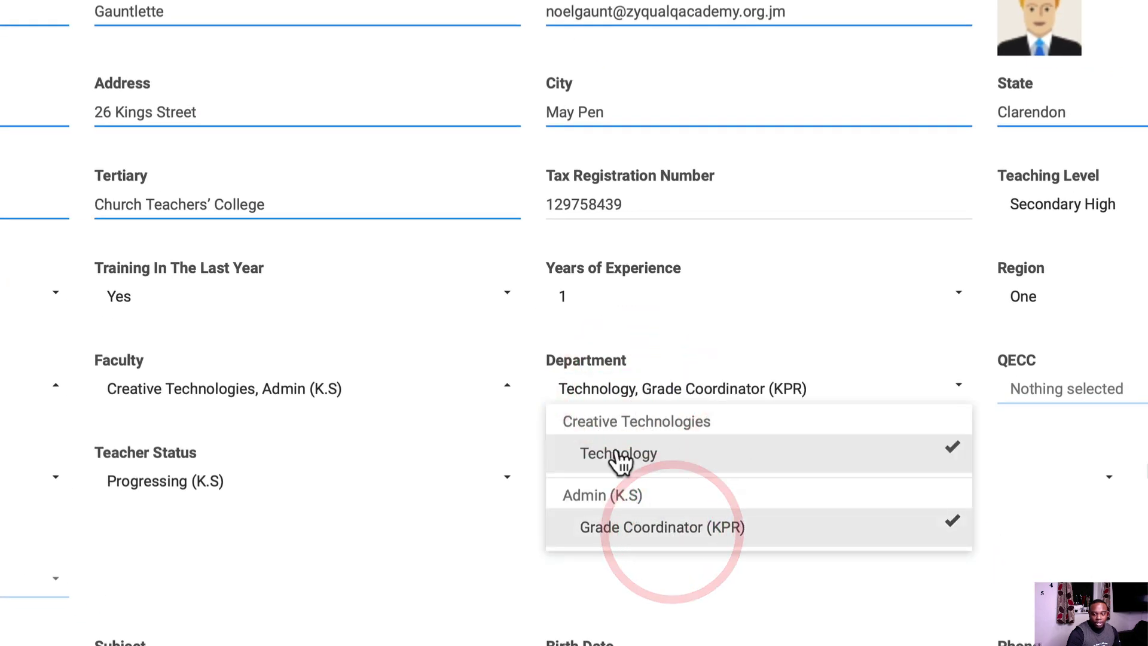
left_click(412, 422)
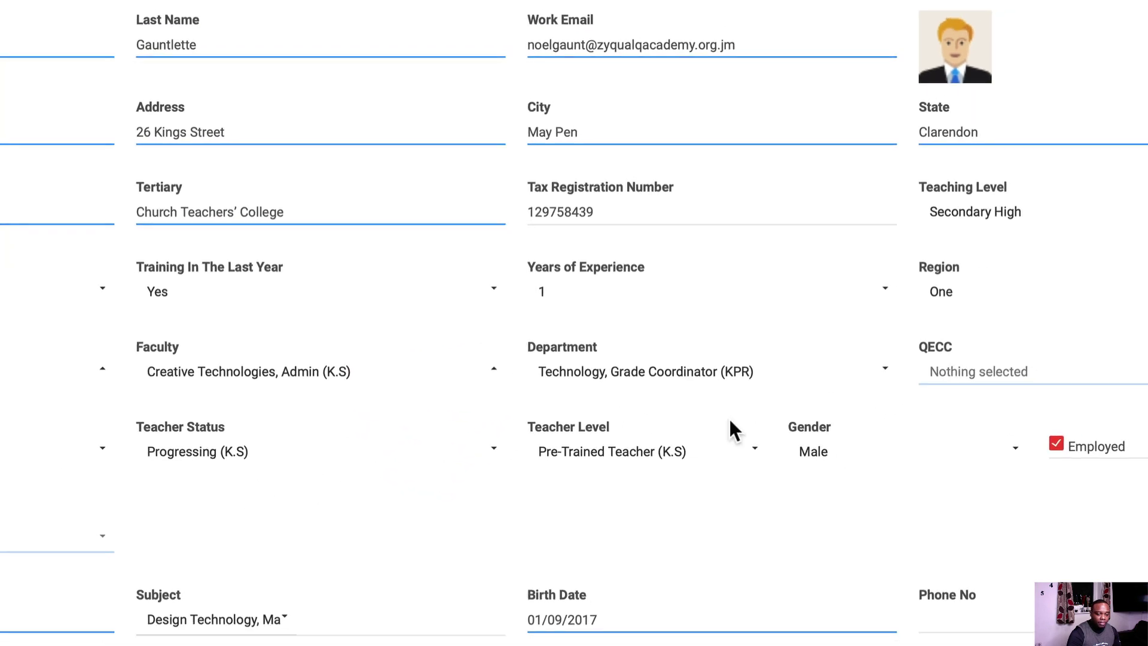
Step: Choose the second listed account as the teacher's Line Manager and set Teacher Status to Exceptional (K.S)
left_click(66, 436)
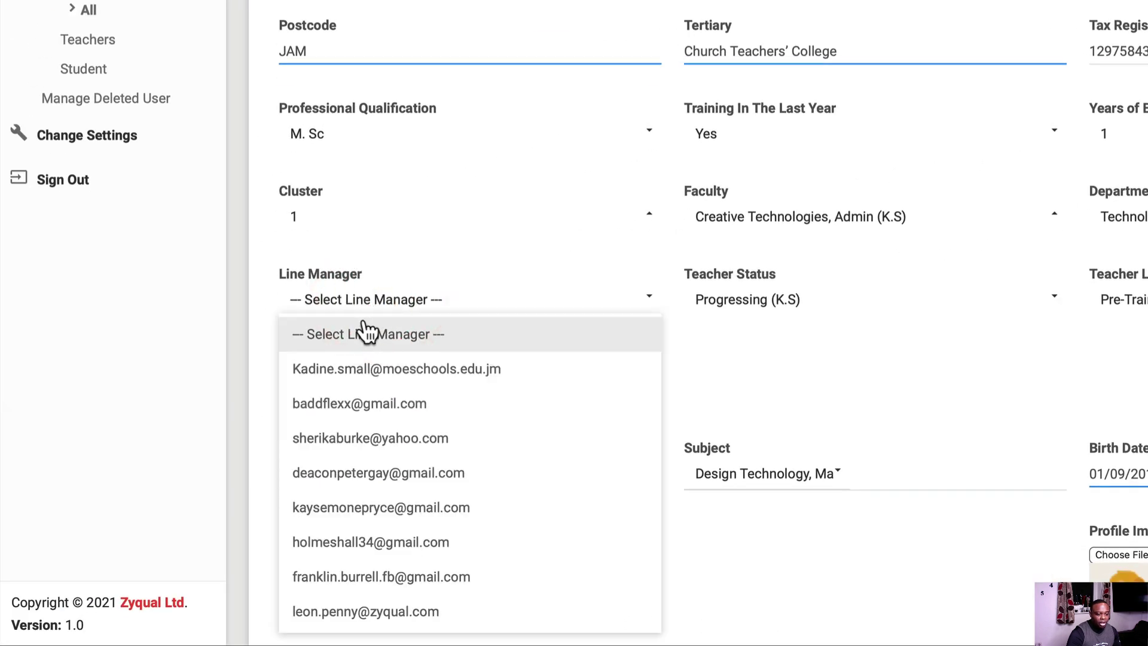
left_click(362, 404)
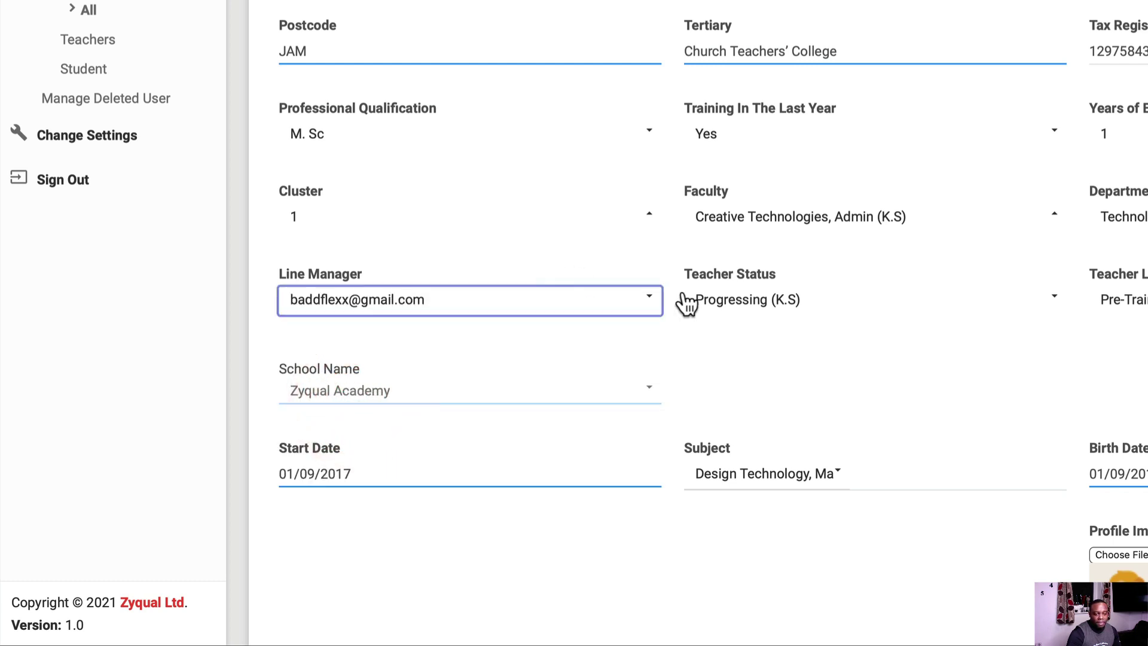
left_click(767, 309)
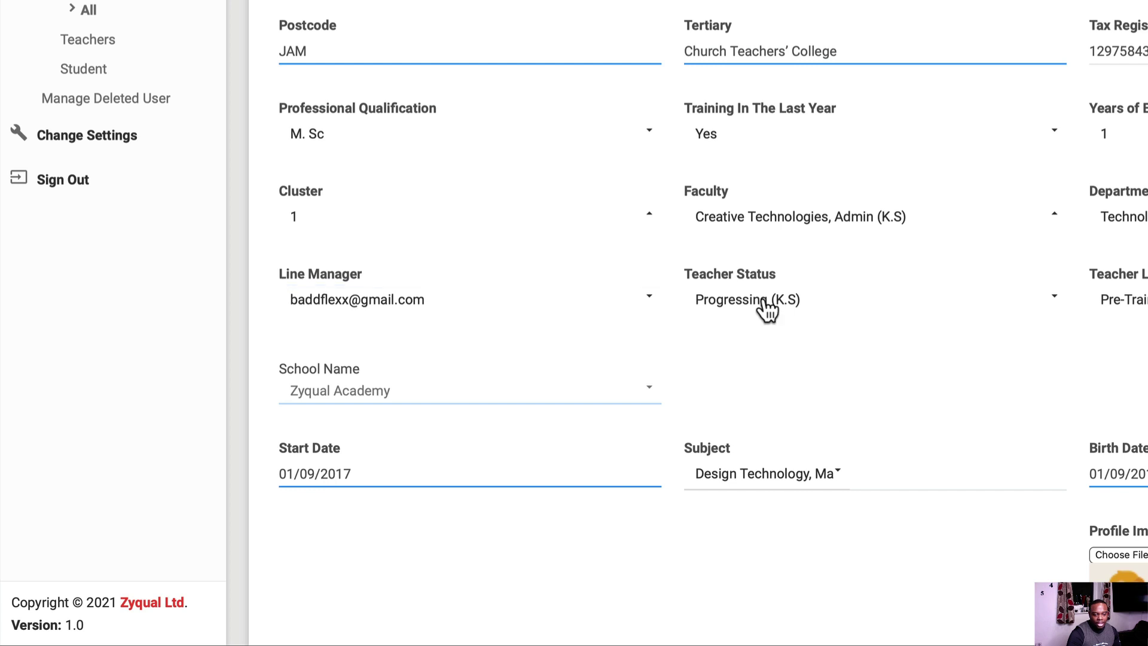
left_click(738, 439)
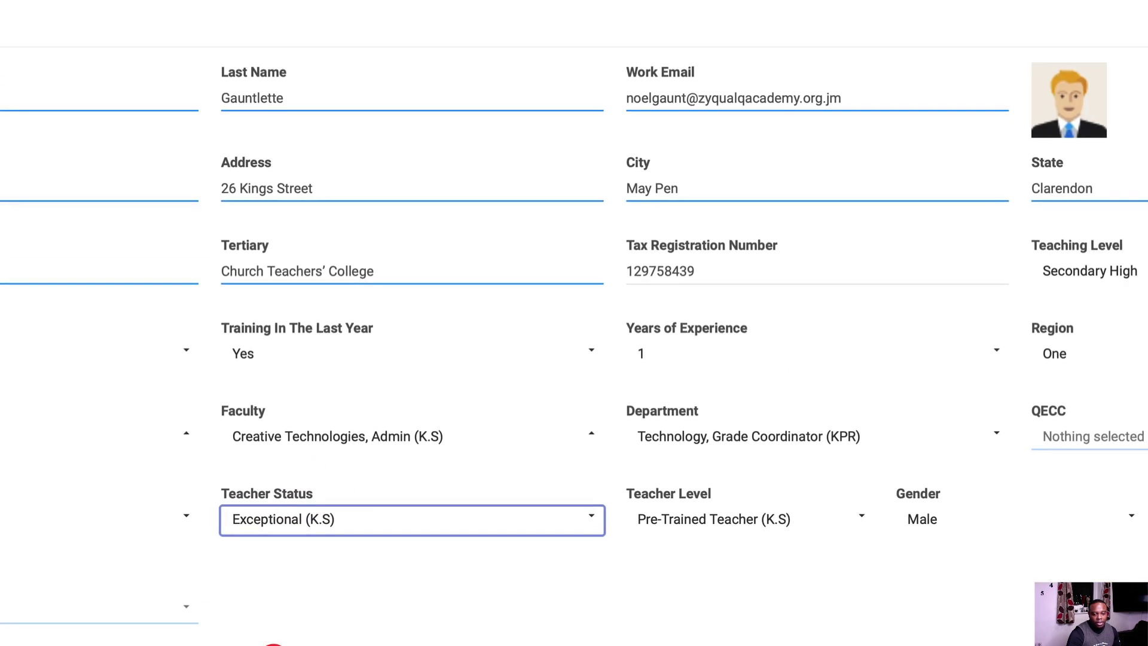
Step: Set the teacher's Teacher Level to Regular Teacher (KPR)
left_click(728, 529)
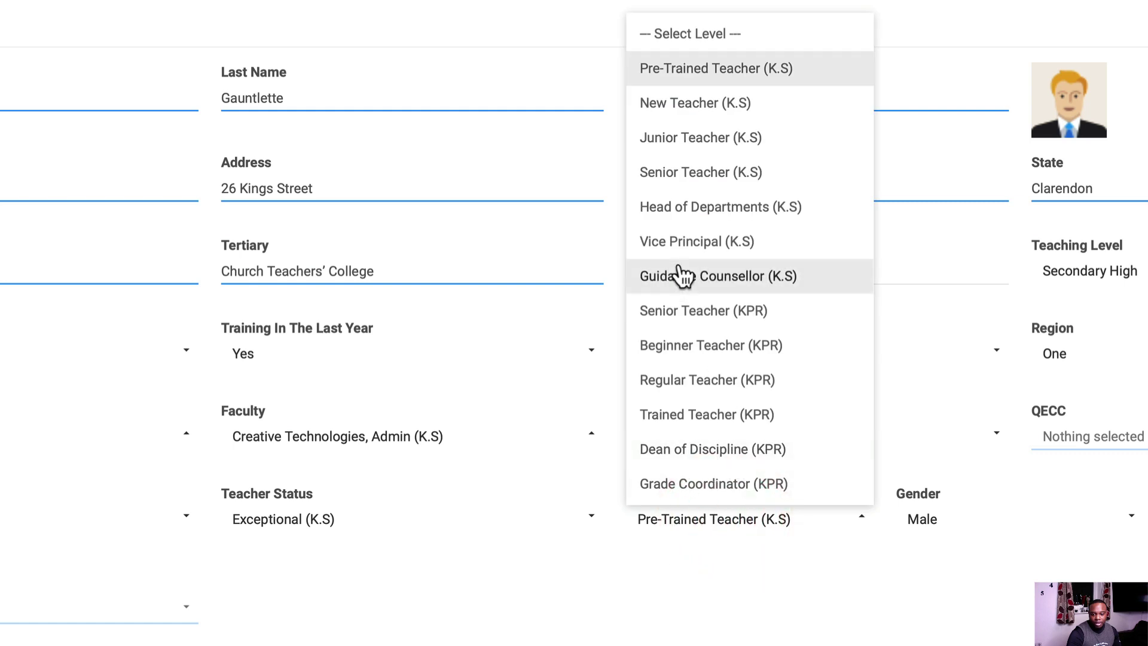
left_click(595, 565)
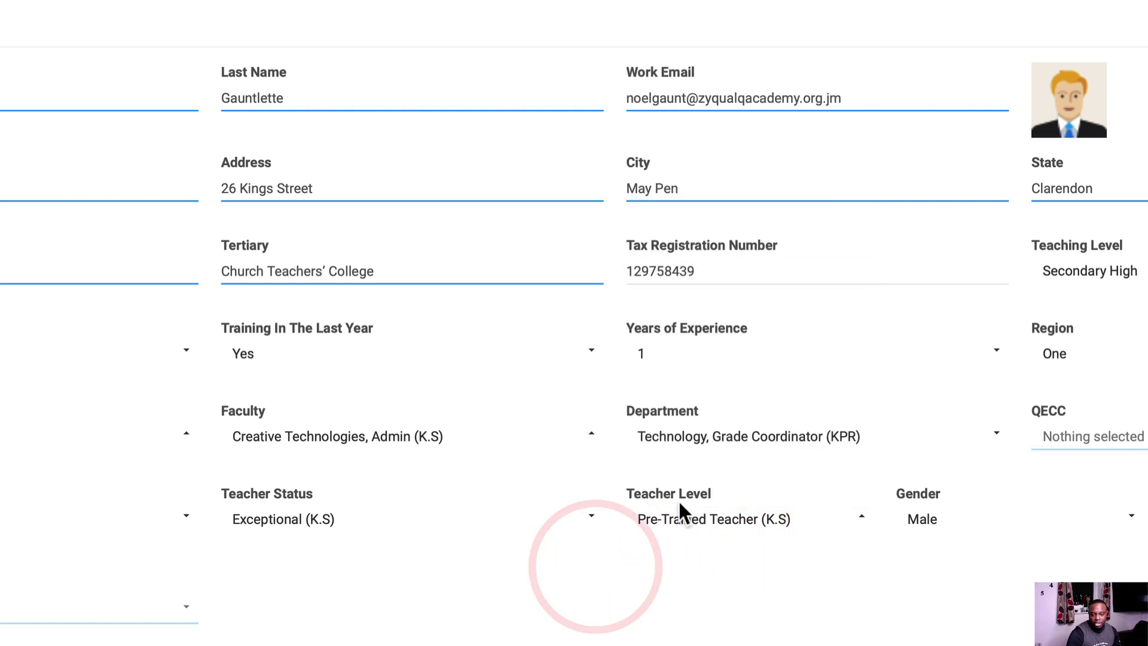
left_click(680, 517)
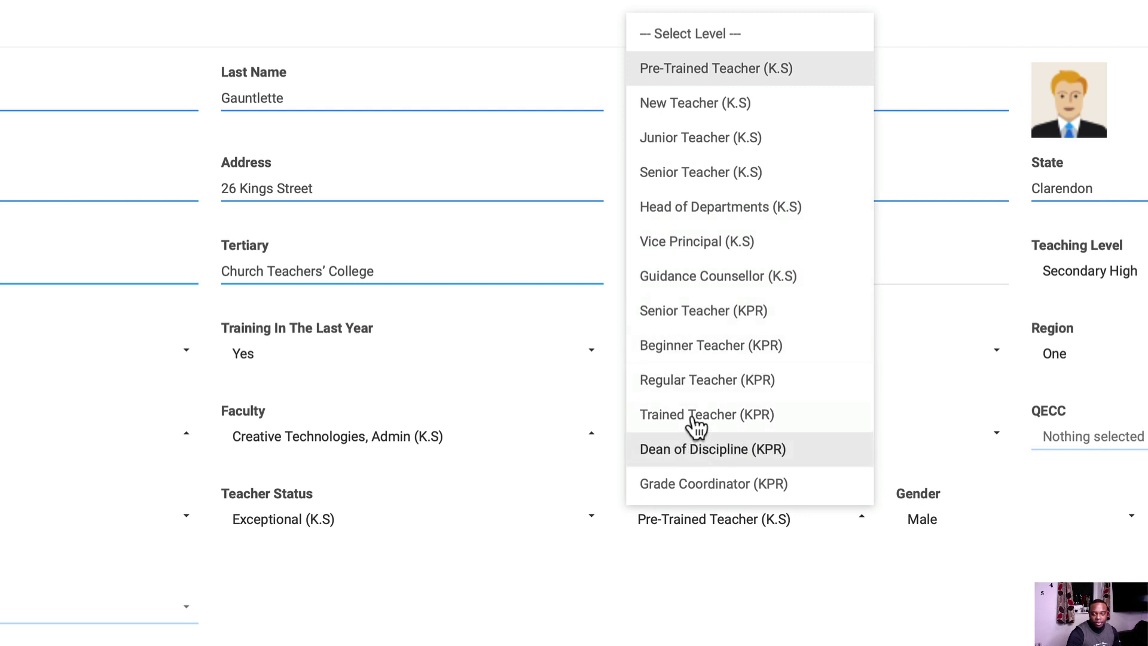
left_click(692, 380)
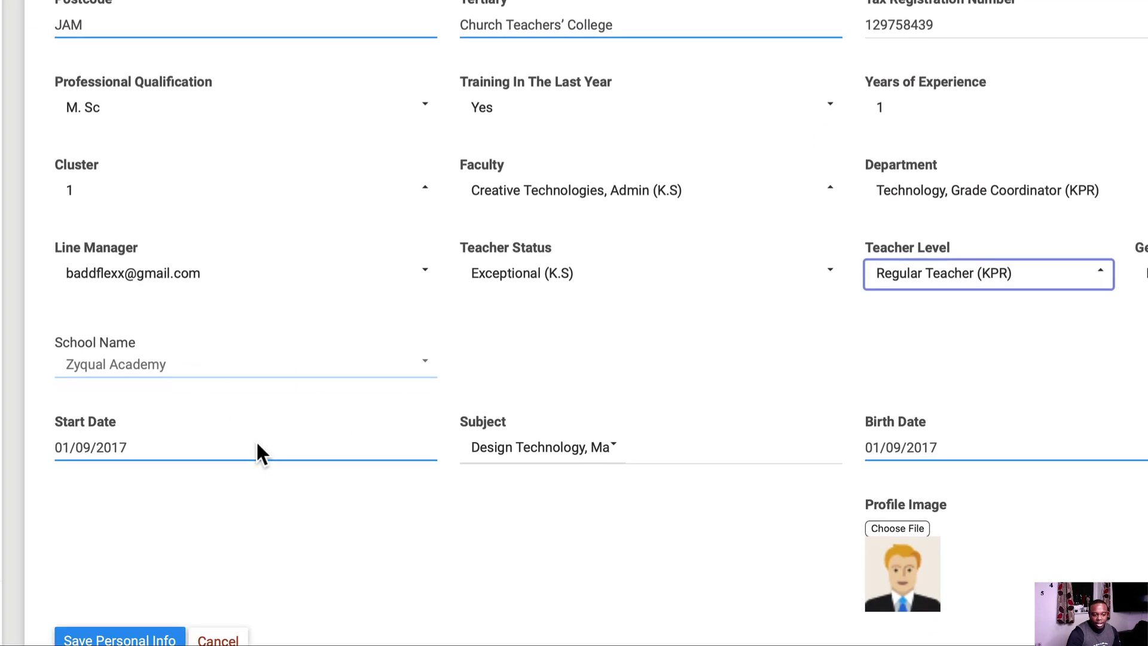
Step: Add Grade Level 9 (KPR) and Food Technology to the teacher's subjects, keeping Design Technology and Mathematics
left_click(505, 525)
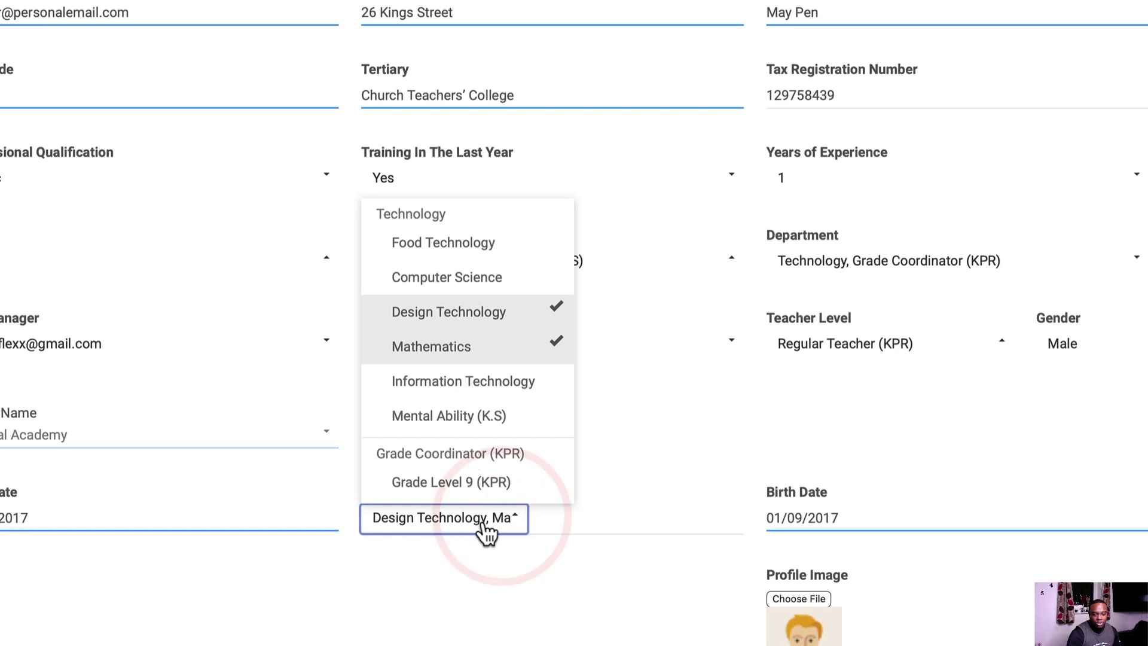
left_click(487, 483)
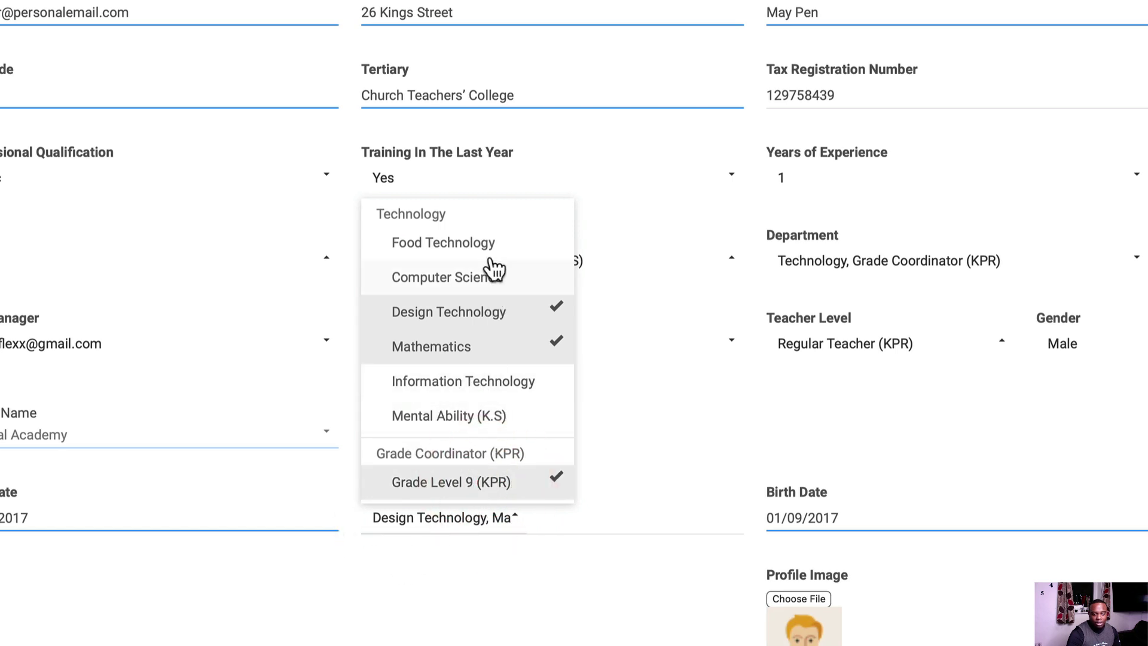
left_click(478, 241)
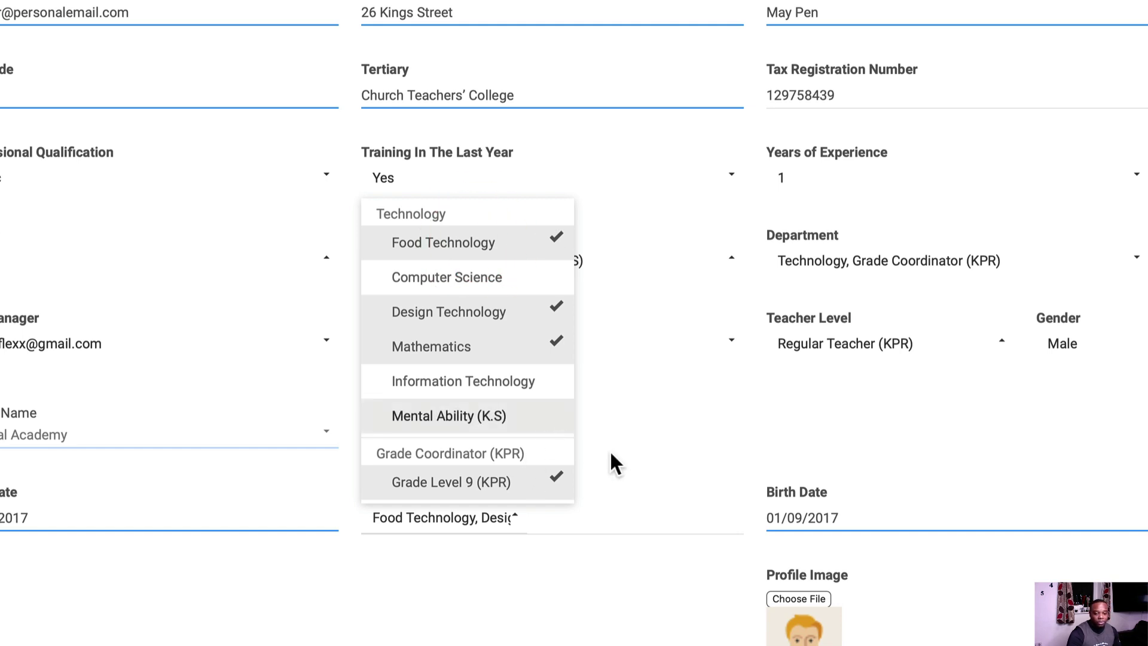
left_click(631, 476)
Step: Look at the teacher's Birth Date calendar without picking a date, and save the personal information
left_click(815, 515)
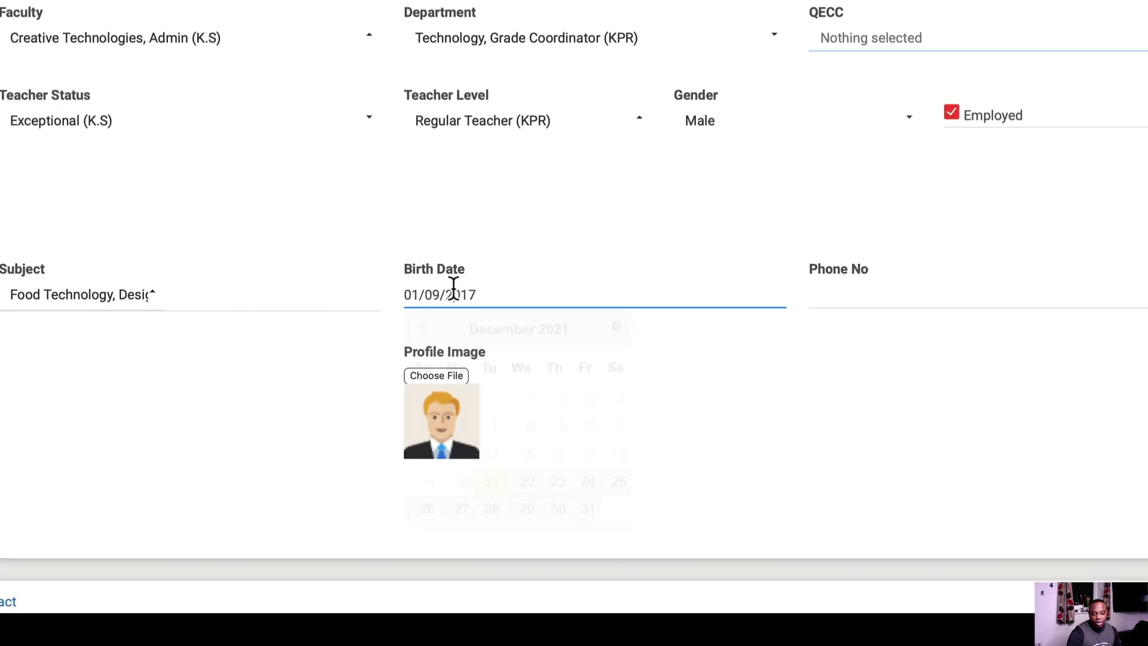
left_click(453, 292)
left_click(827, 289)
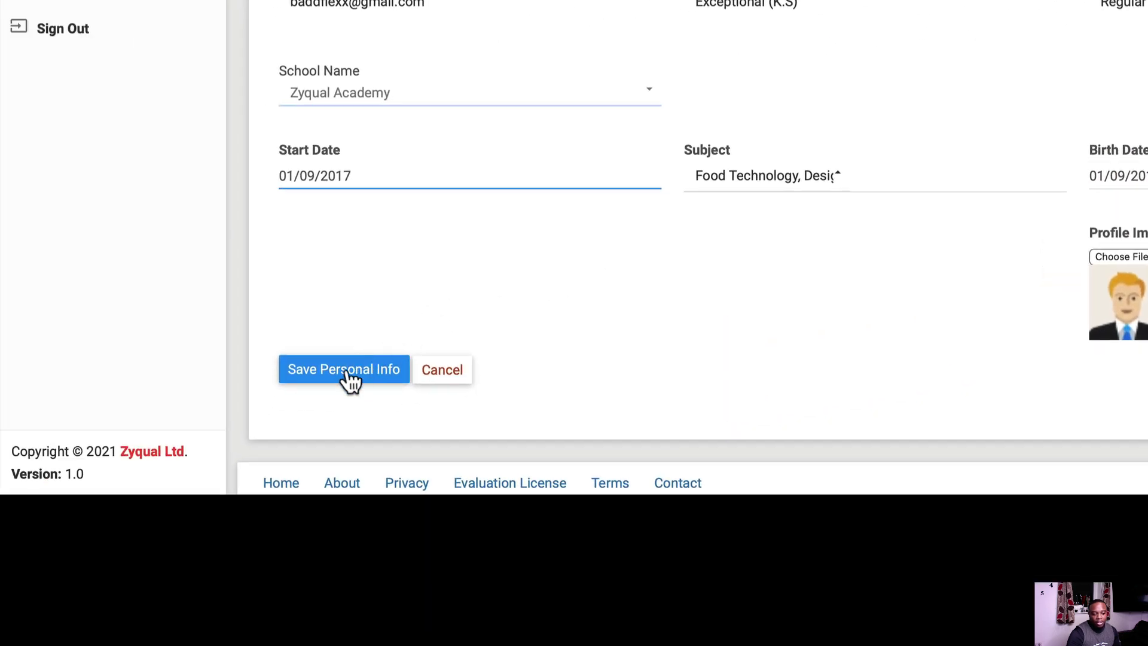
left_click(353, 367)
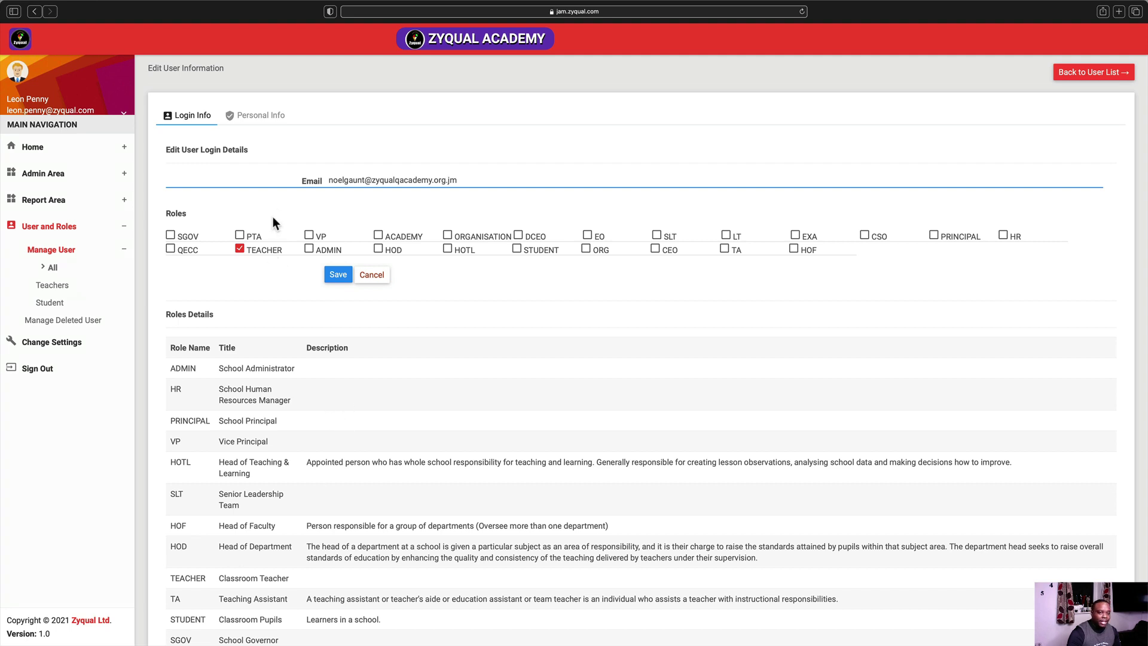
Step: Review the teacher's saved personal information and login details, and open the school's list of teachers
left_click(259, 117)
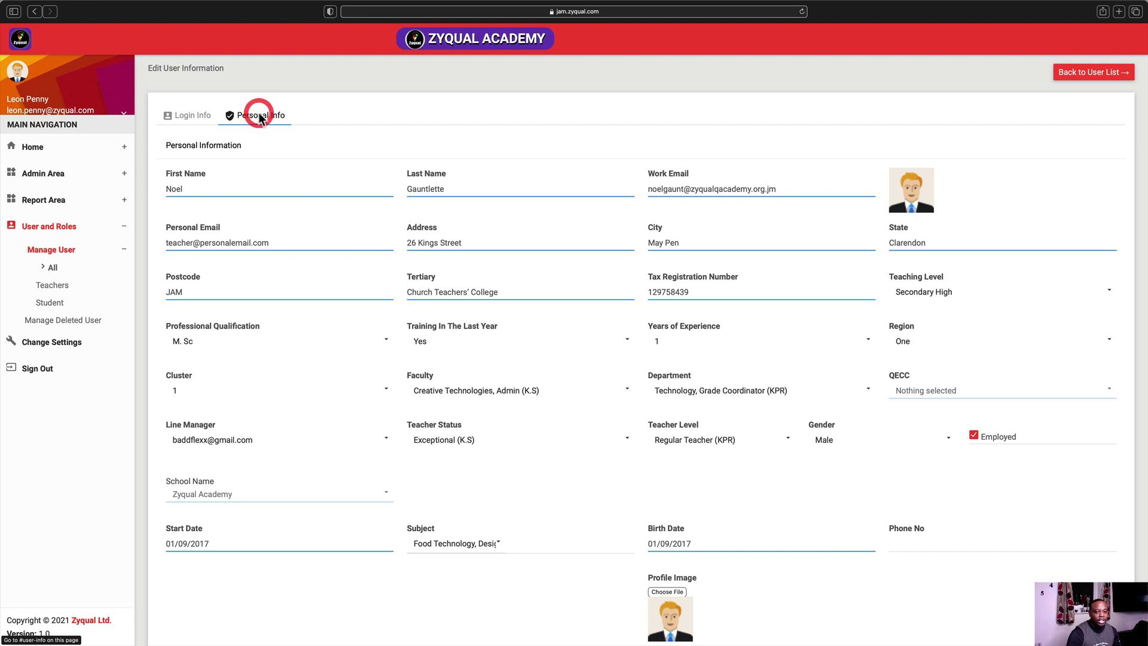
left_click(192, 115)
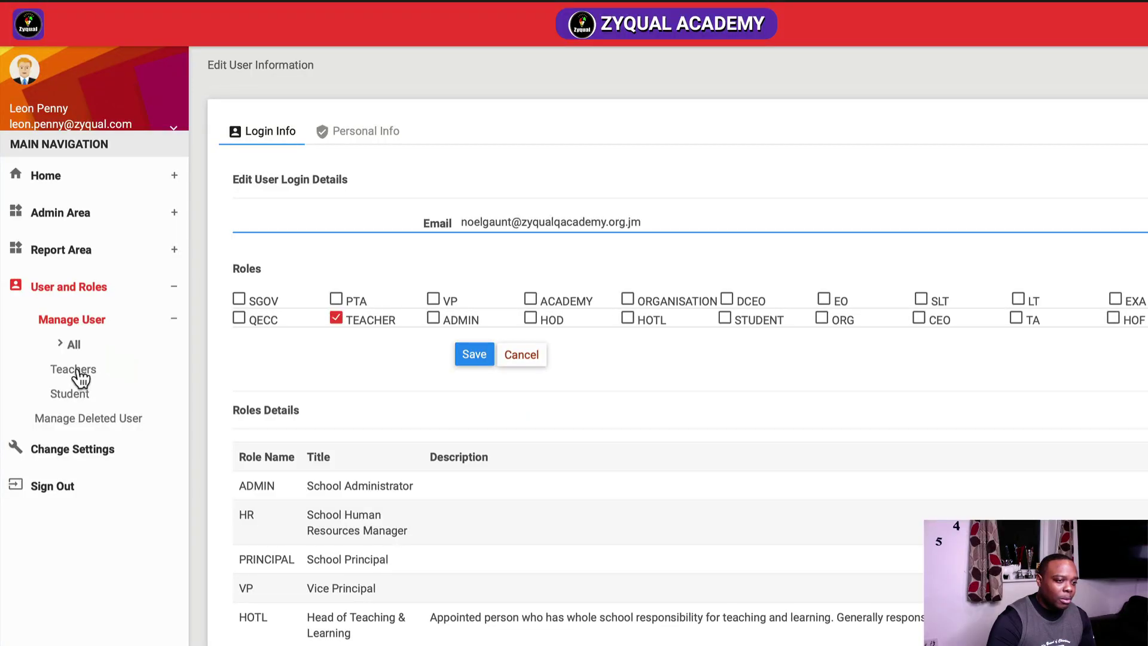
left_click(78, 372)
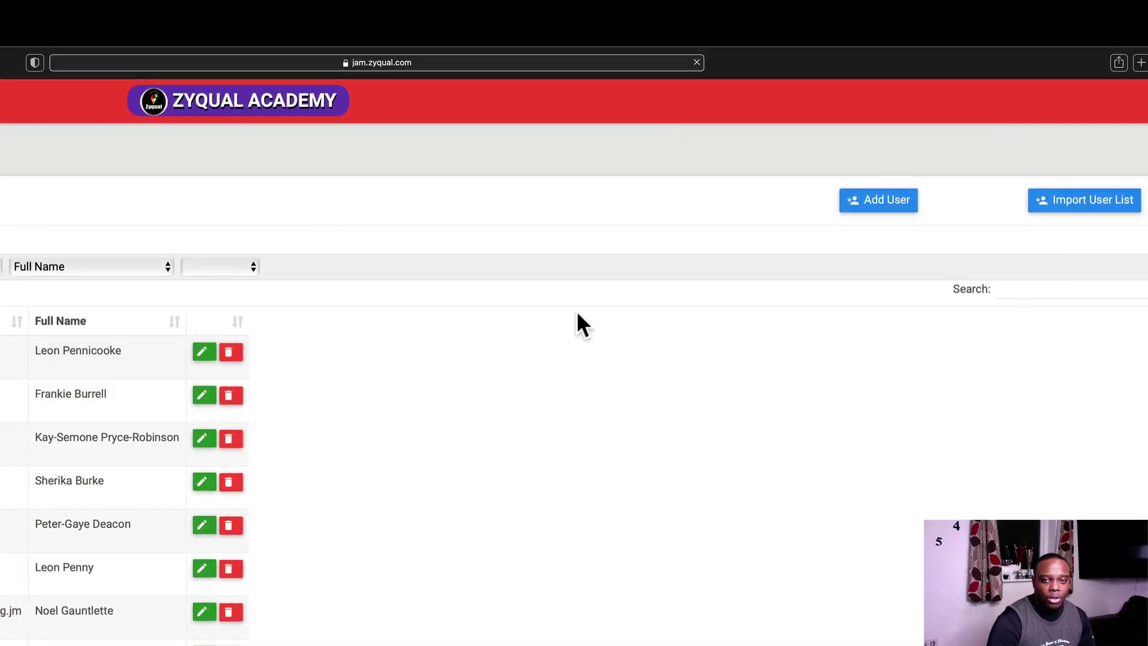
Step: Open the form for creating a new user and go through its name, email and password fields, declining the suggested strong password
left_click(883, 206)
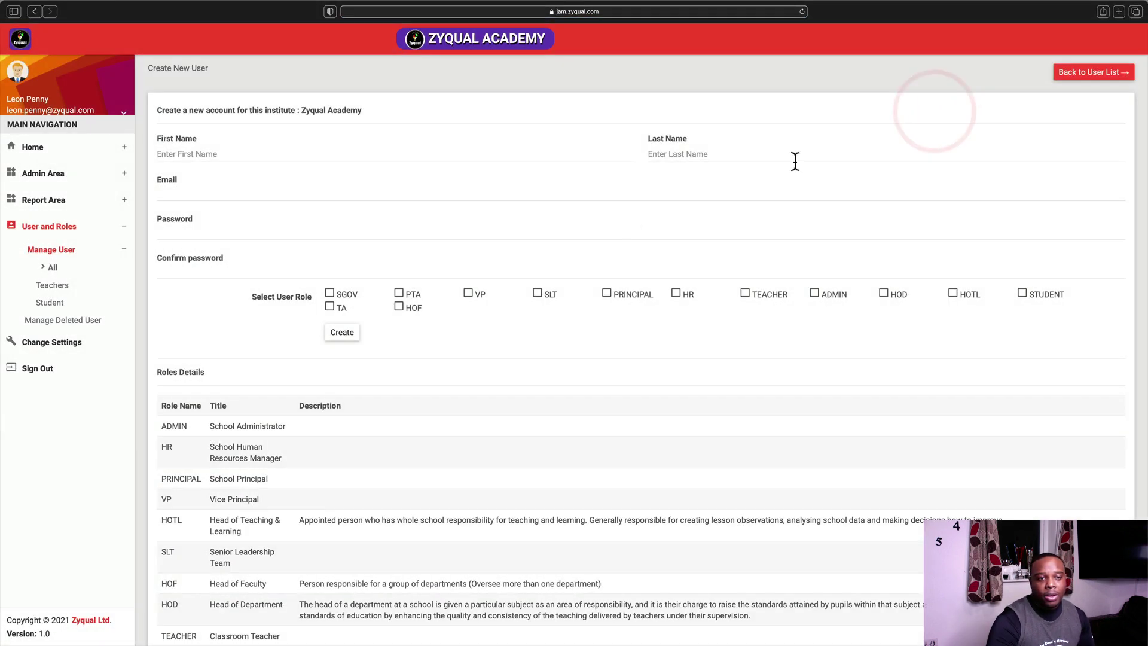
left_click(219, 158)
left_click(278, 170)
left_click(781, 171)
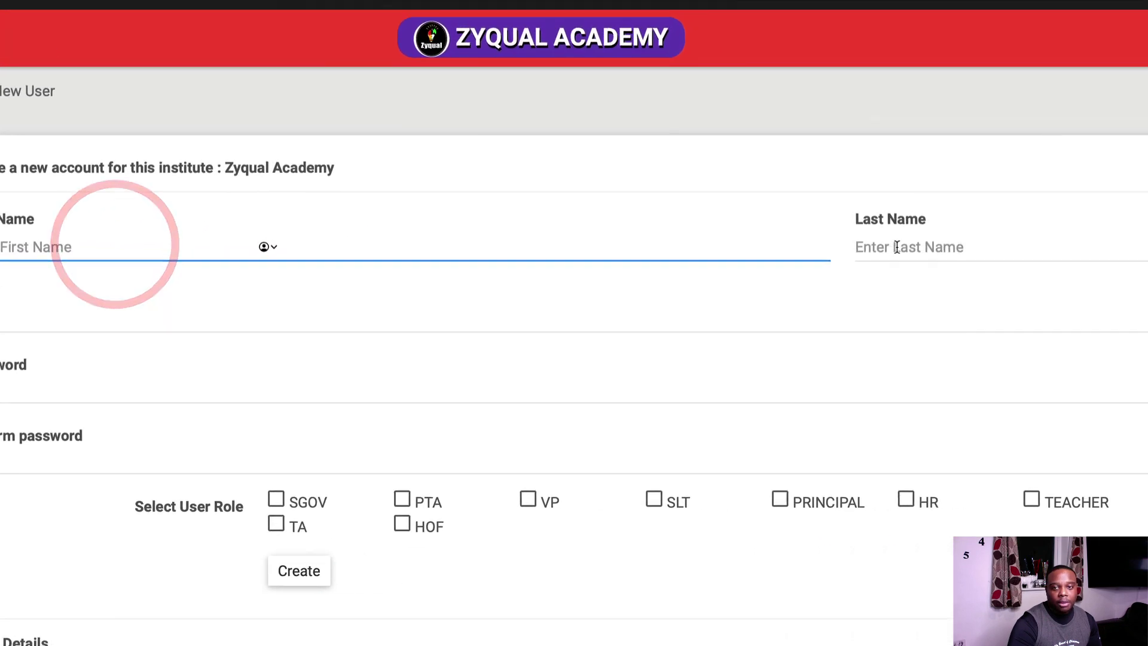
left_click(84, 314)
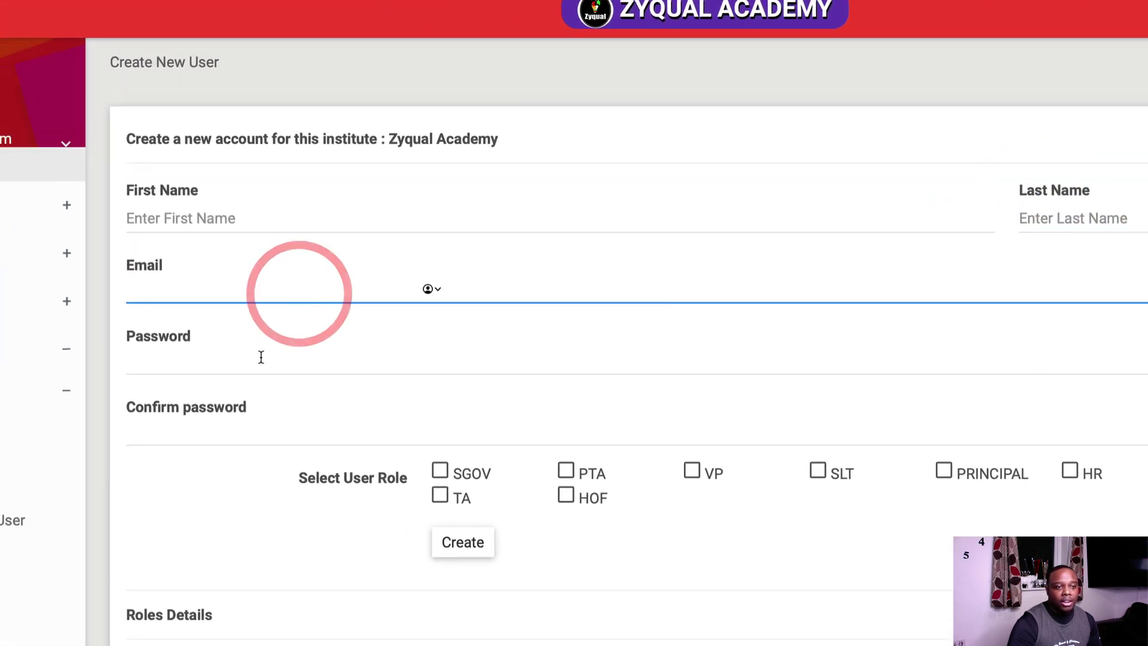
left_click(26, 374)
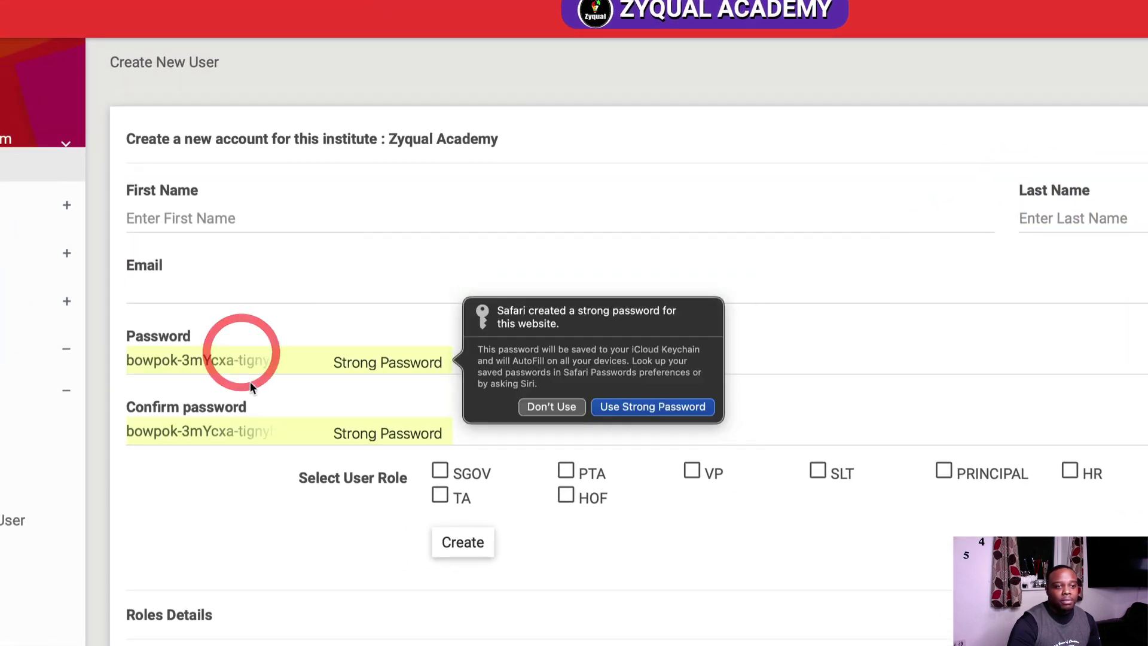
left_click(551, 407)
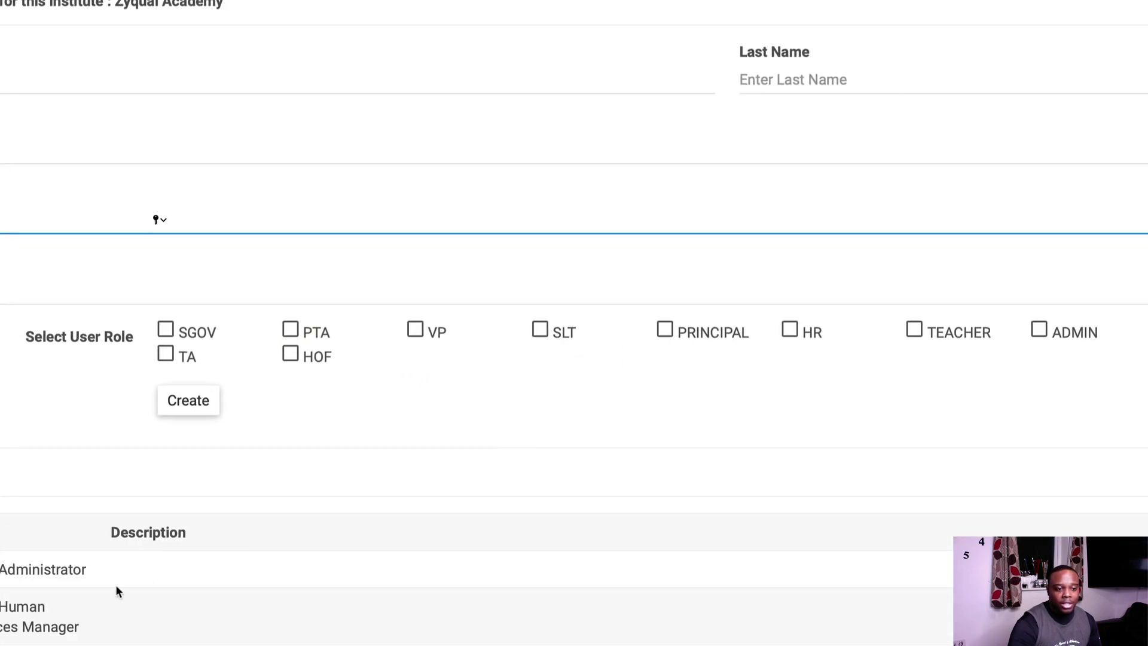
Step: Read the role descriptions below the new user form and select the TEACHER role
scroll(130, 548, "down", 2)
scroll(113, 628, "down", 1)
scroll(116, 624, "up", 3)
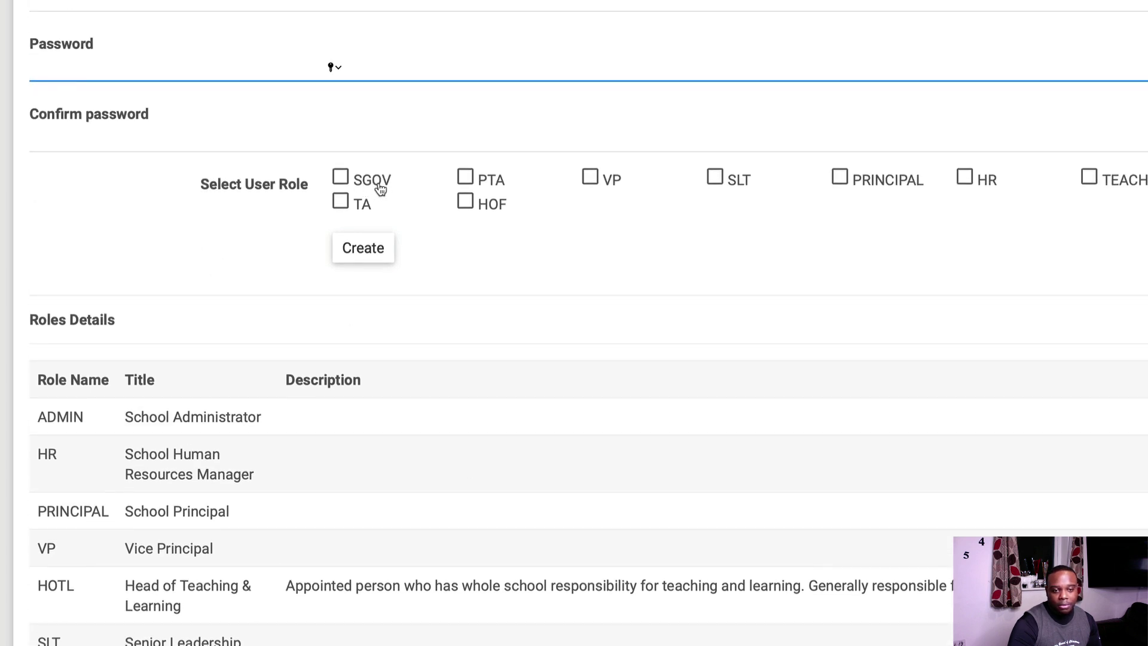
left_click(558, 258)
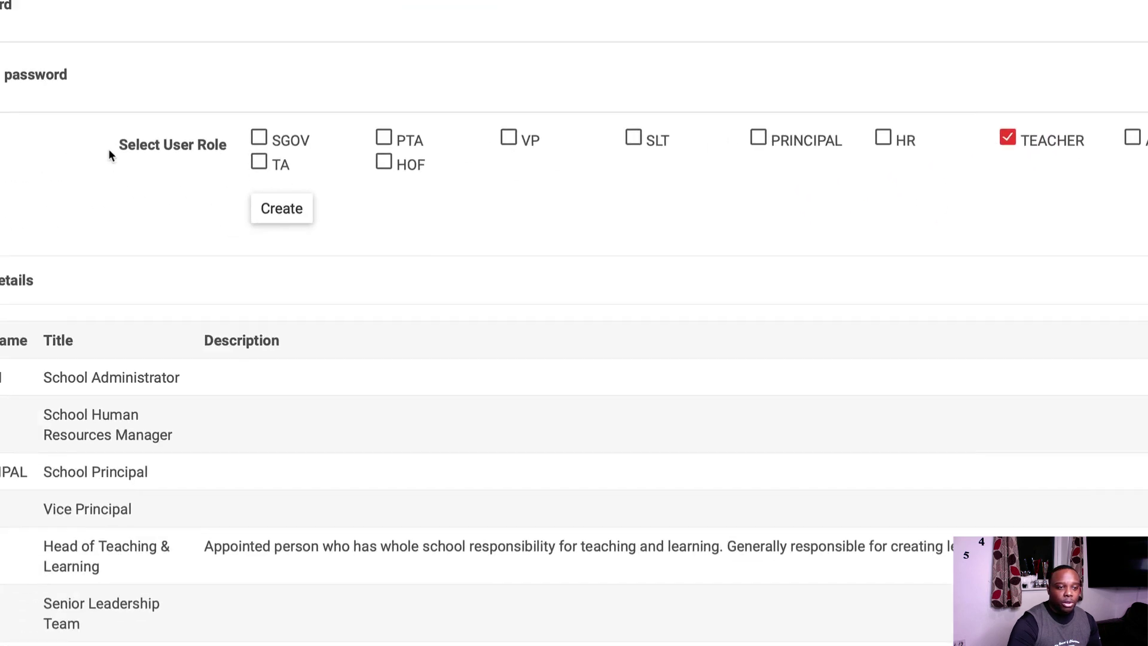
scroll(351, 391, "down", 3)
scroll(355, 385, "up", 3)
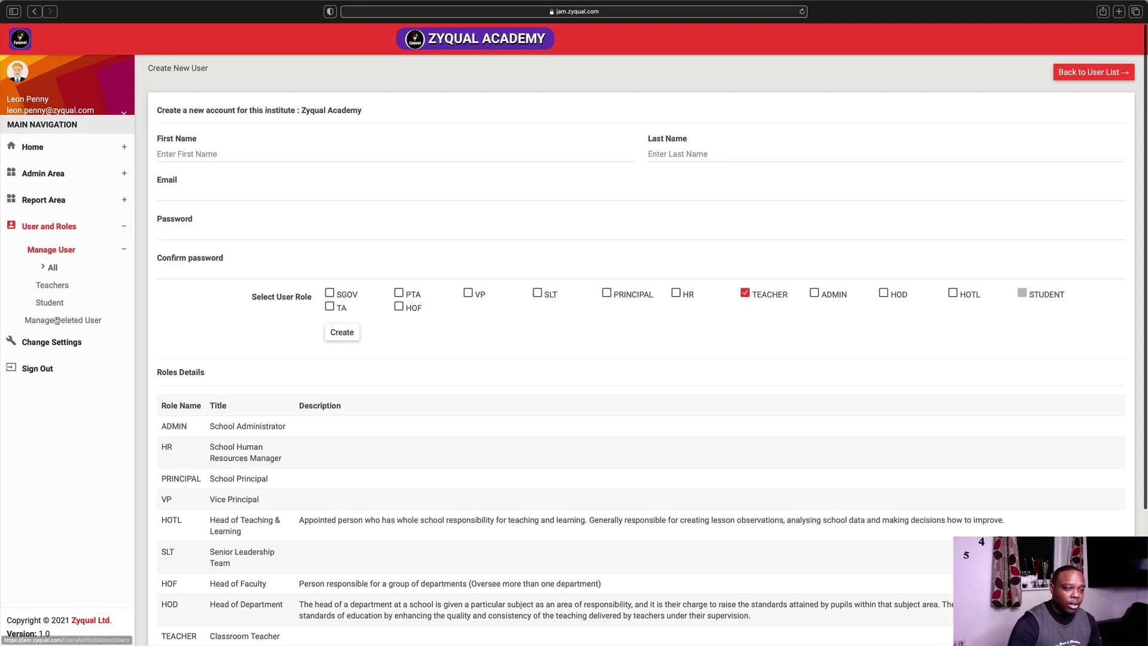
Step: Go back to the school's list of teachers and view the first teacher's login and personal information
left_click(58, 286)
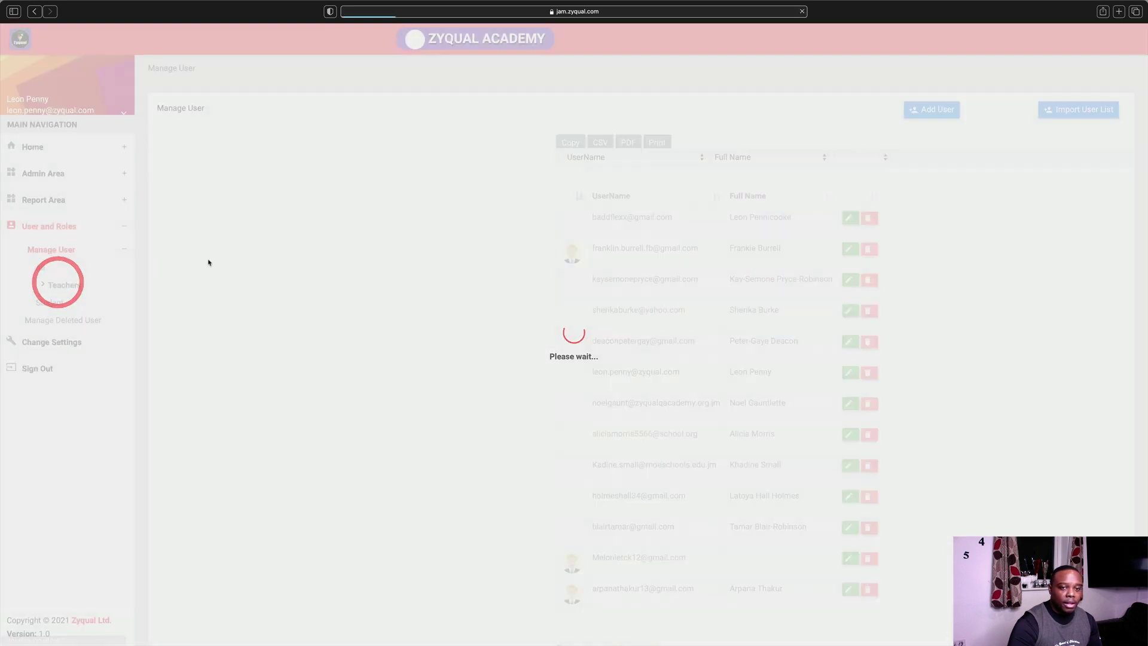
left_click(448, 218)
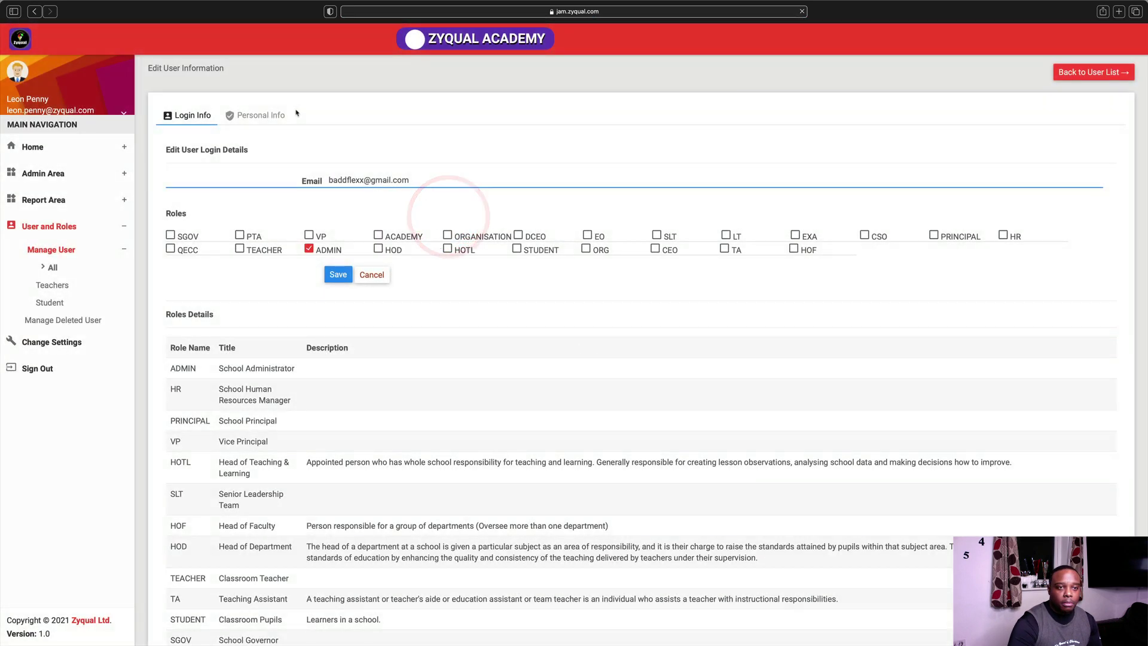
left_click(258, 115)
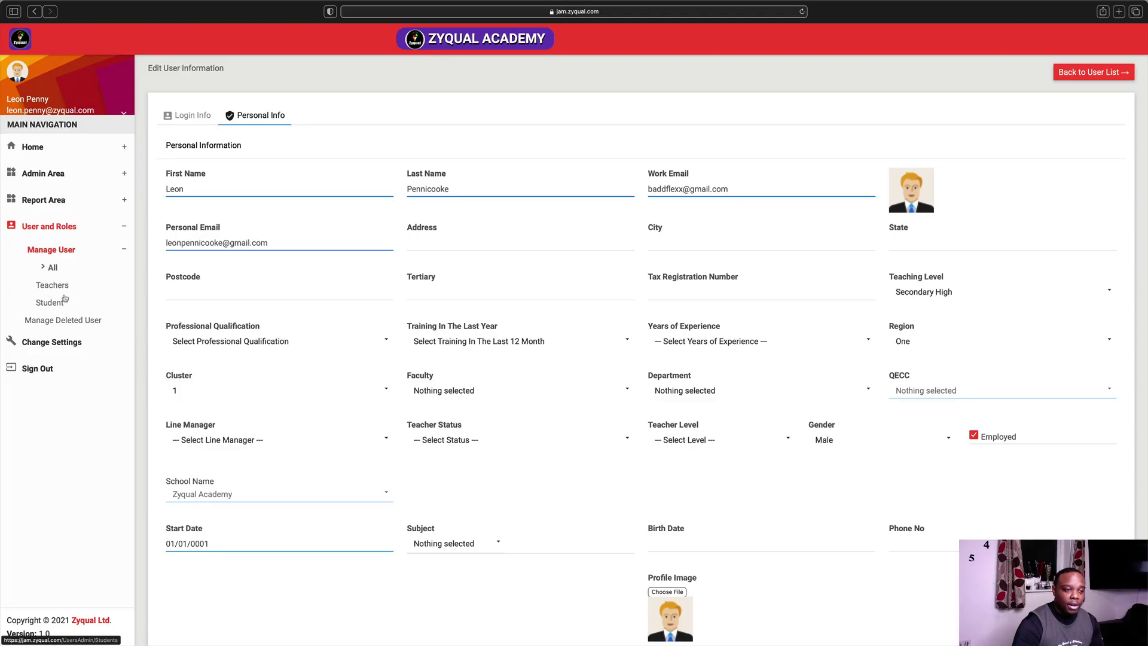
Step: Download the format file for bulk user import from the teachers list and open the downloaded spreadsheet in Numbers
left_click(52, 285)
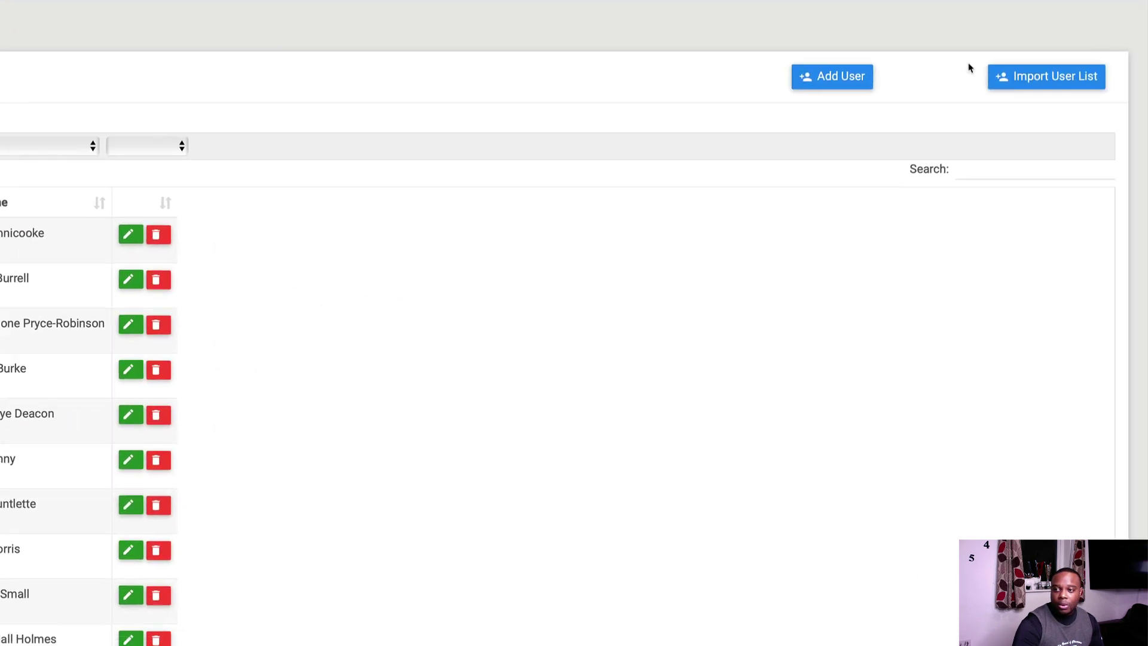
left_click(1053, 78)
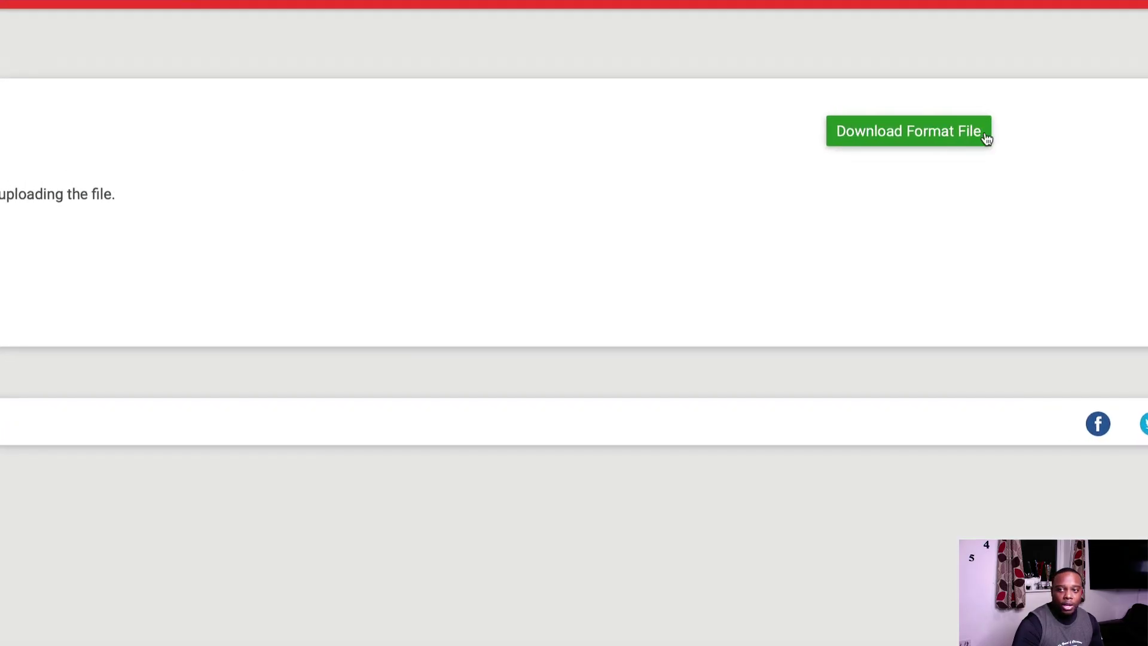
left_click(925, 136)
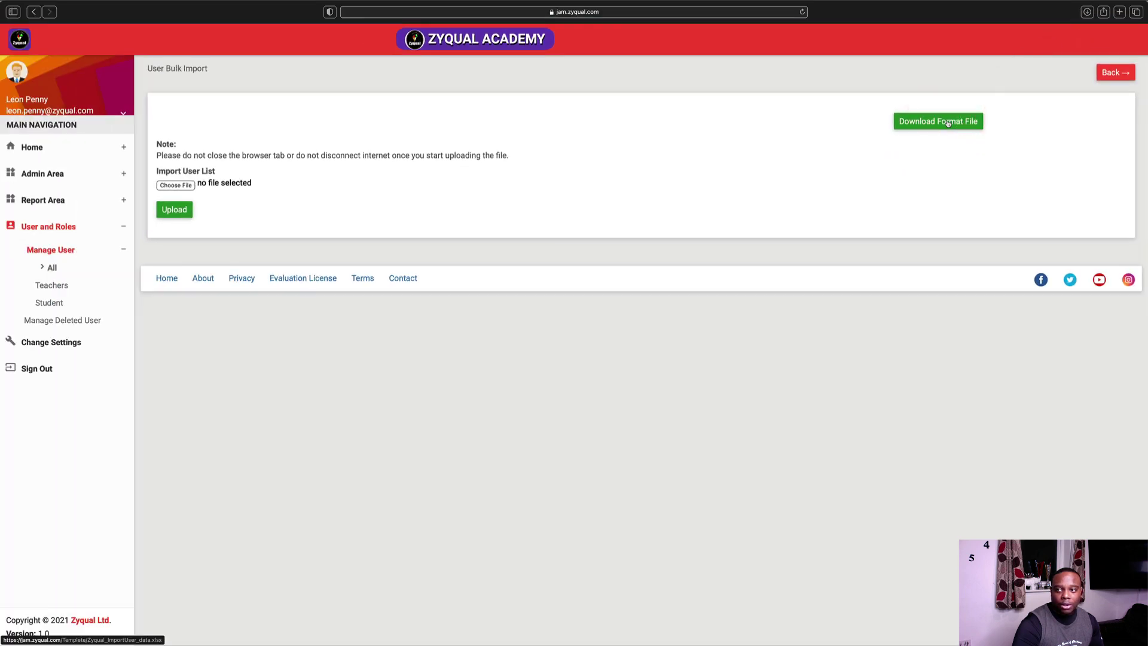
left_click(1086, 12)
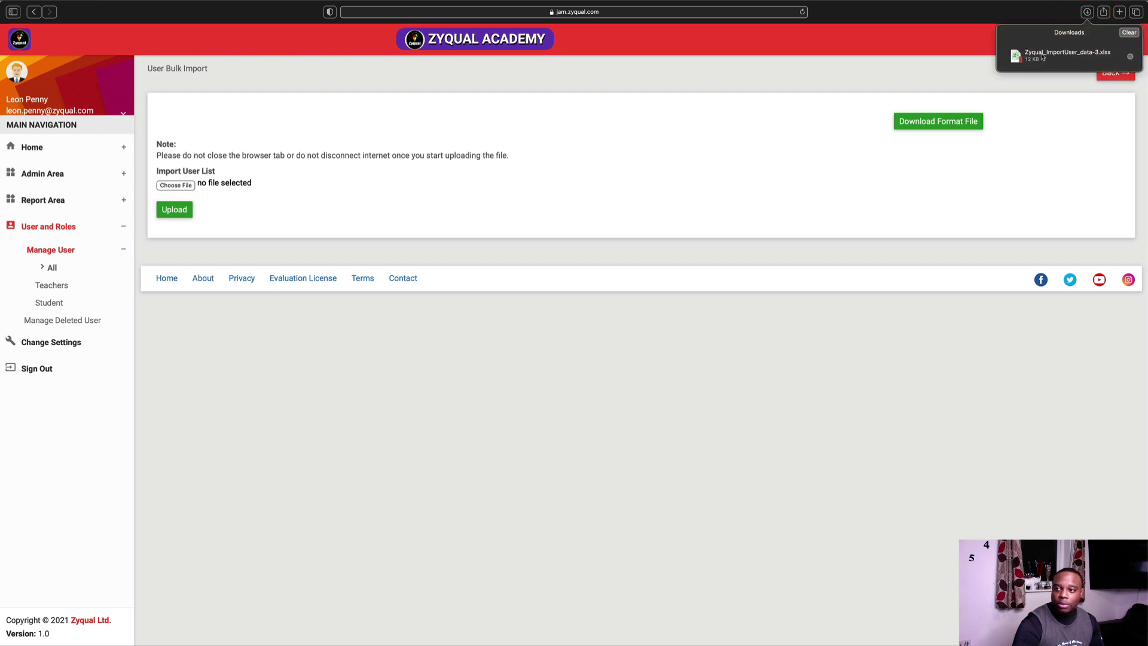
right_click(1042, 57)
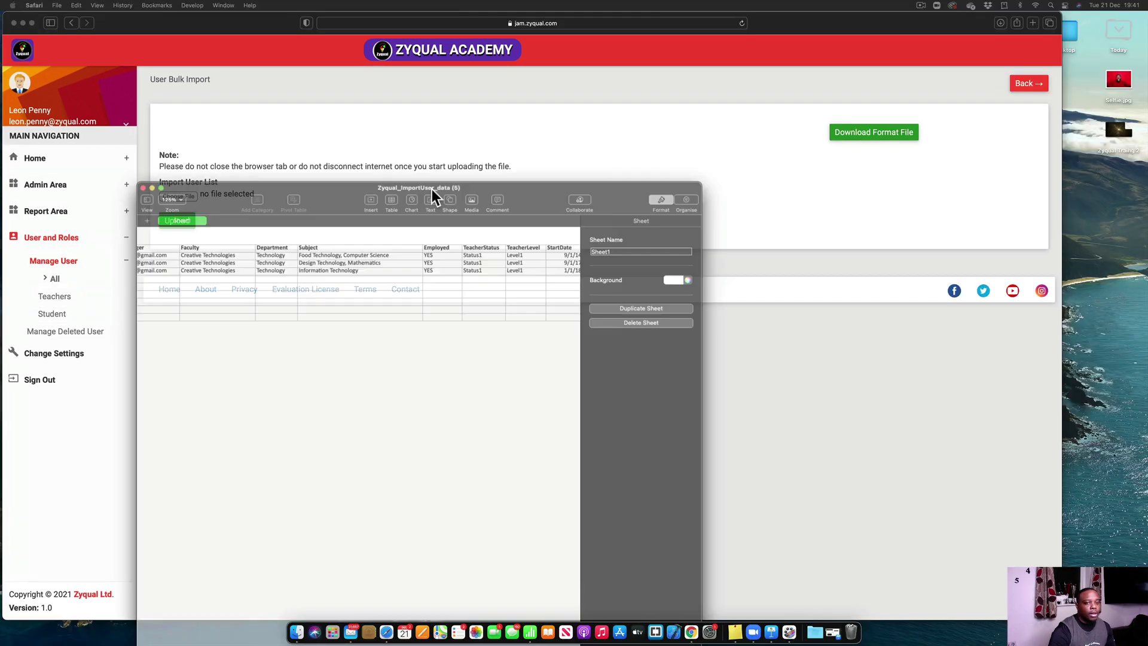
Step: Enlarge the import spreadsheet to full screen and look through its columns back to FirstName
left_click_drag(433, 191, 533, 117)
scroll(502, 218, "left", 10)
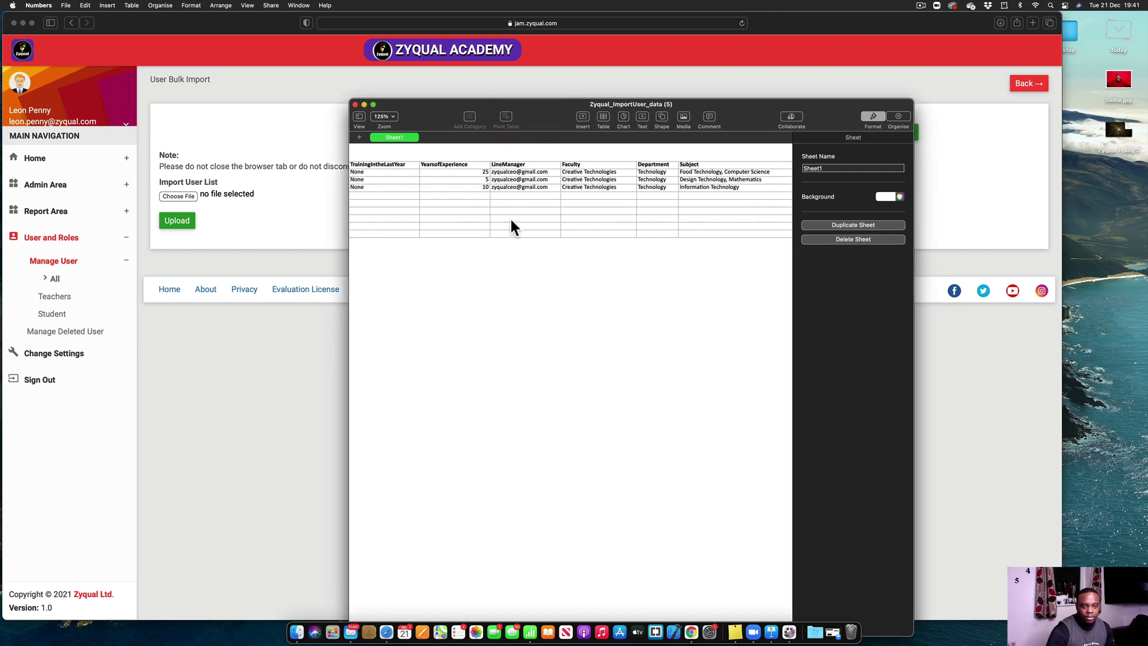
scroll(507, 219, "left", 15)
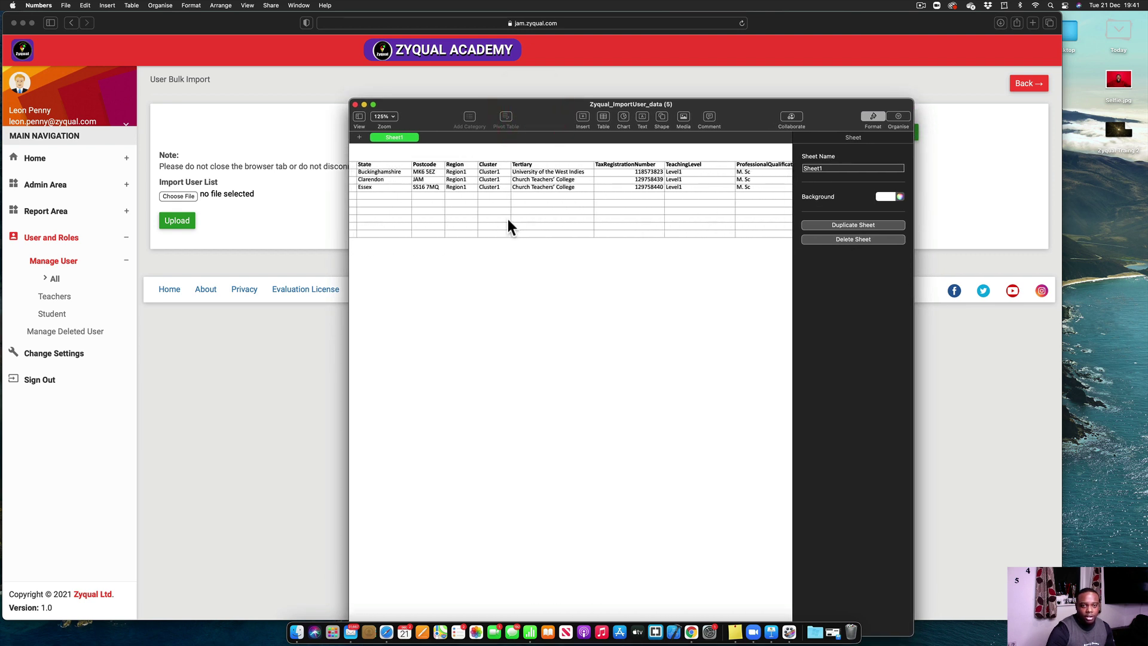
left_click(372, 104)
scroll(206, 114, "left", 5)
scroll(210, 112, "left", 5)
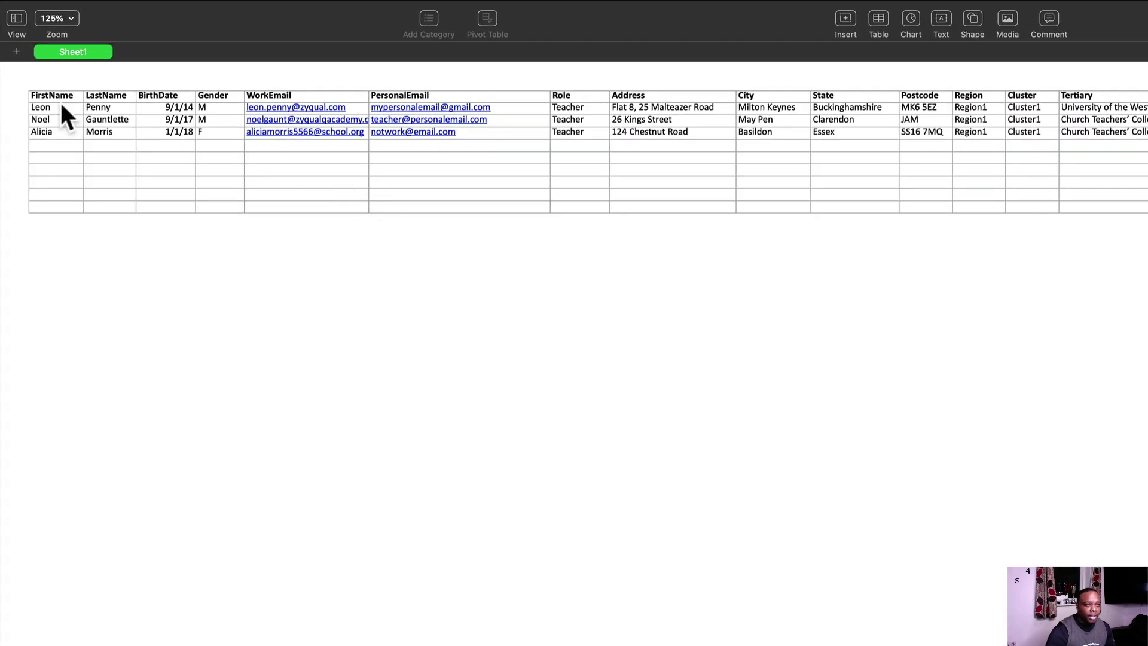
Step: Look over the sample name and birth date cells, and enter the format note DD/MM/YYYY in cell C6
left_click(49, 107)
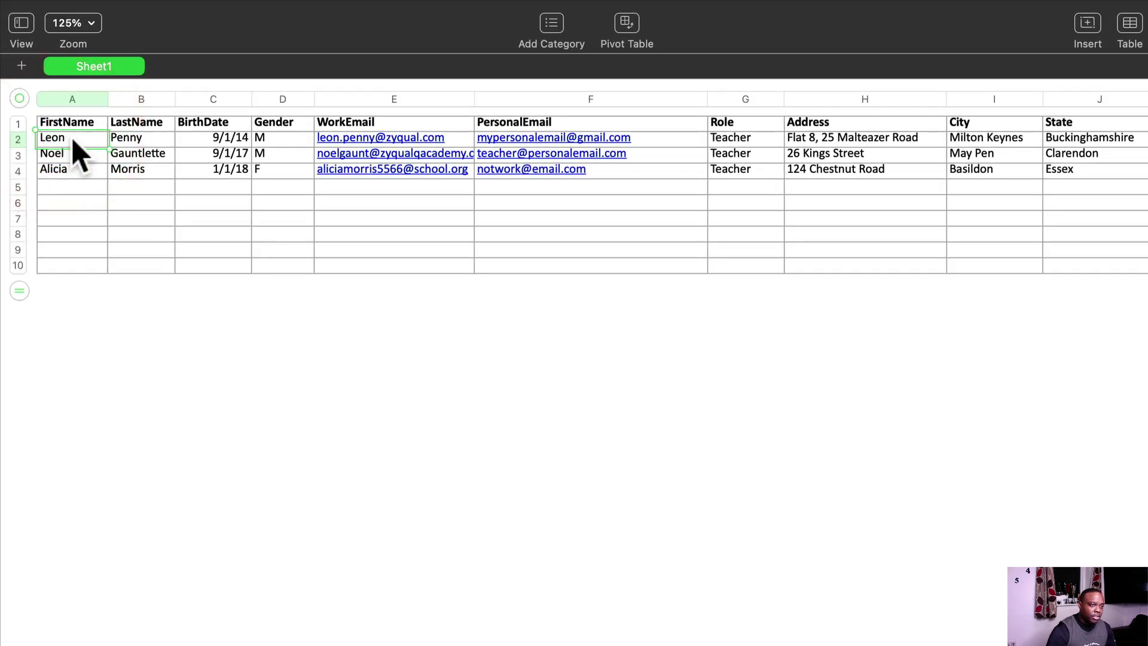
left_click(127, 145)
left_click_drag(199, 149, 201, 171)
left_click(199, 149)
left_click(191, 205)
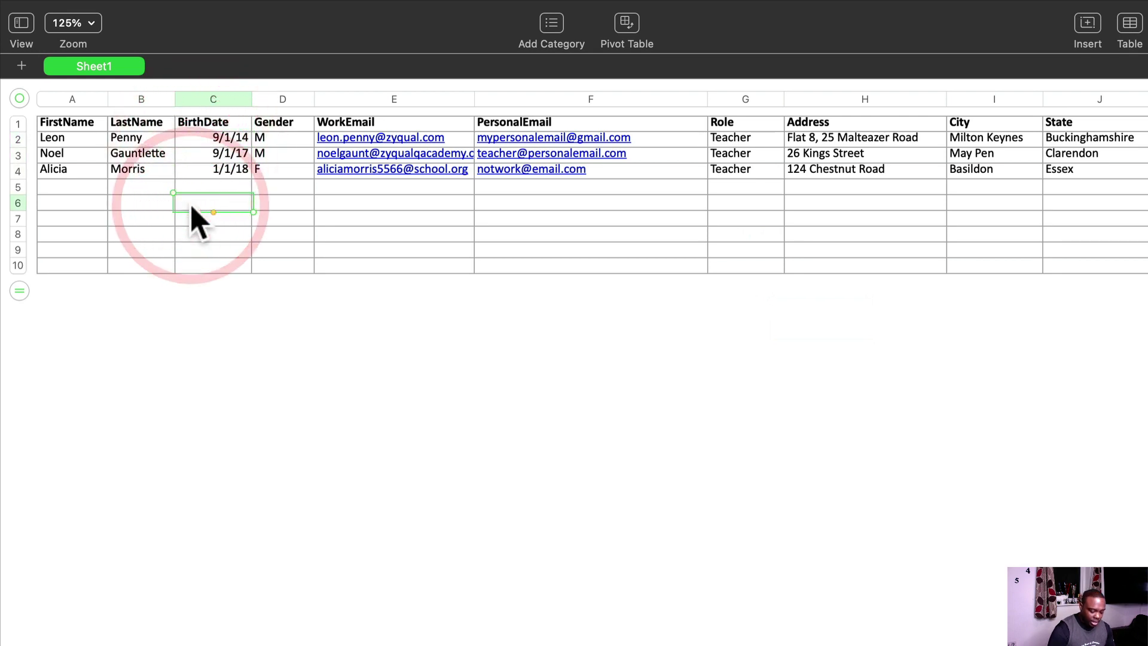
type("DD/MM/Y")
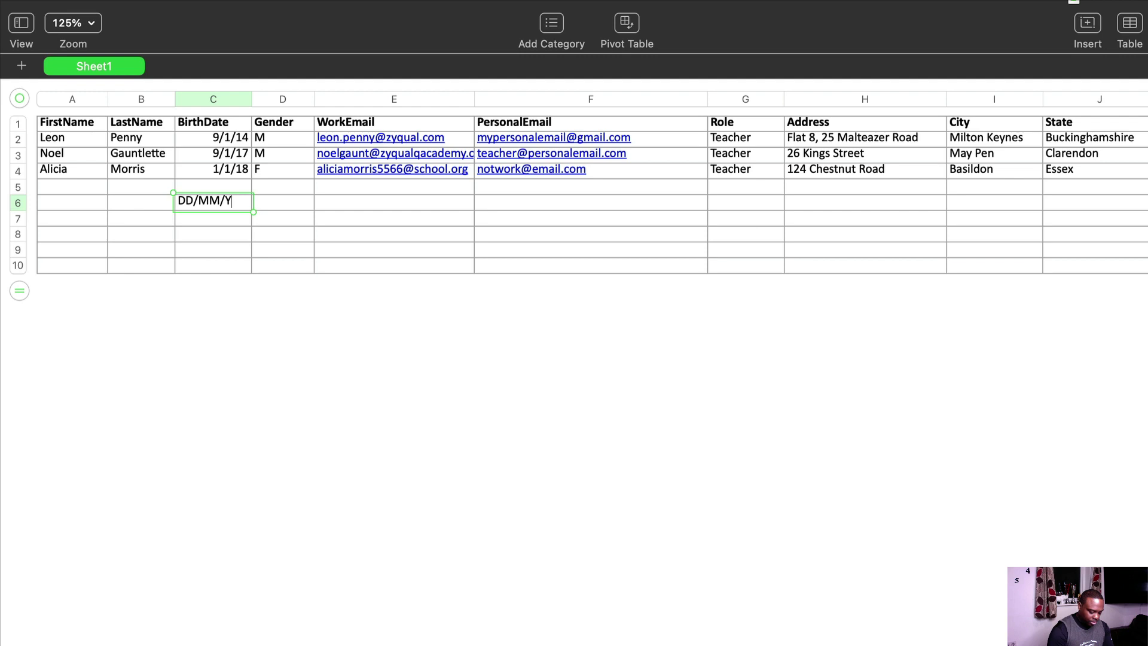
type("YYY")
left_click(246, 234)
left_click(239, 201)
Step: Format the BirthDate cells C2 to C4 as Date & Time in DD/MM/YYYY style, and check the sample Gender entries
left_click(208, 138)
left_click_drag(208, 137, 197, 166)
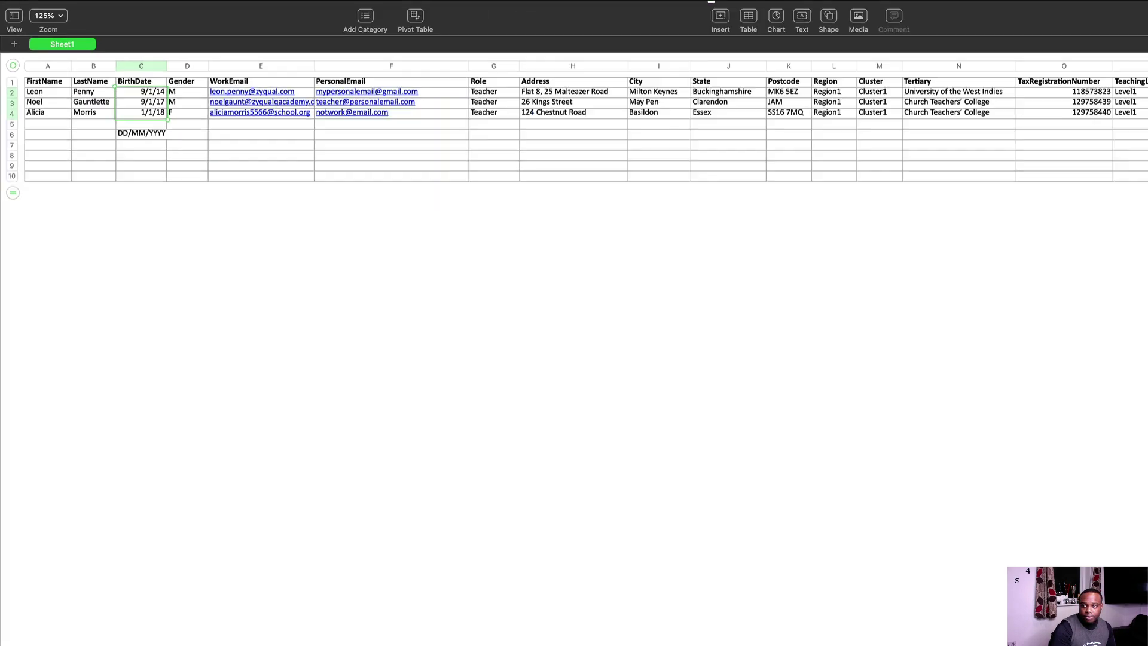
left_click(1106, 11)
left_click(1070, 32)
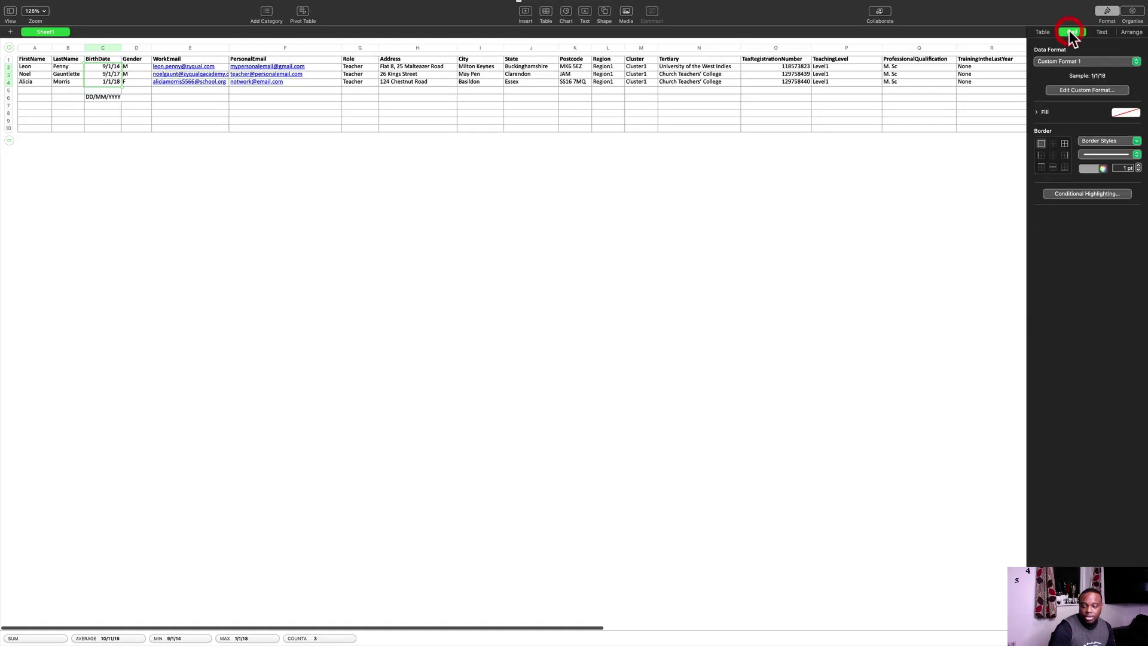
left_click(1087, 60)
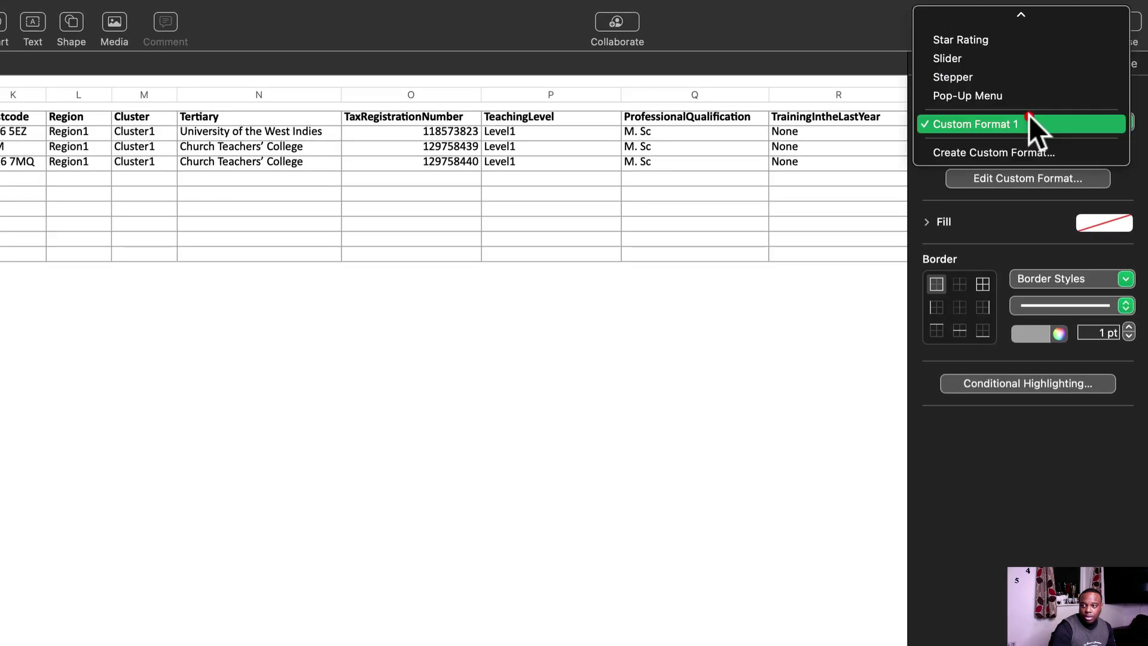
scroll(983, 66, "up", 5)
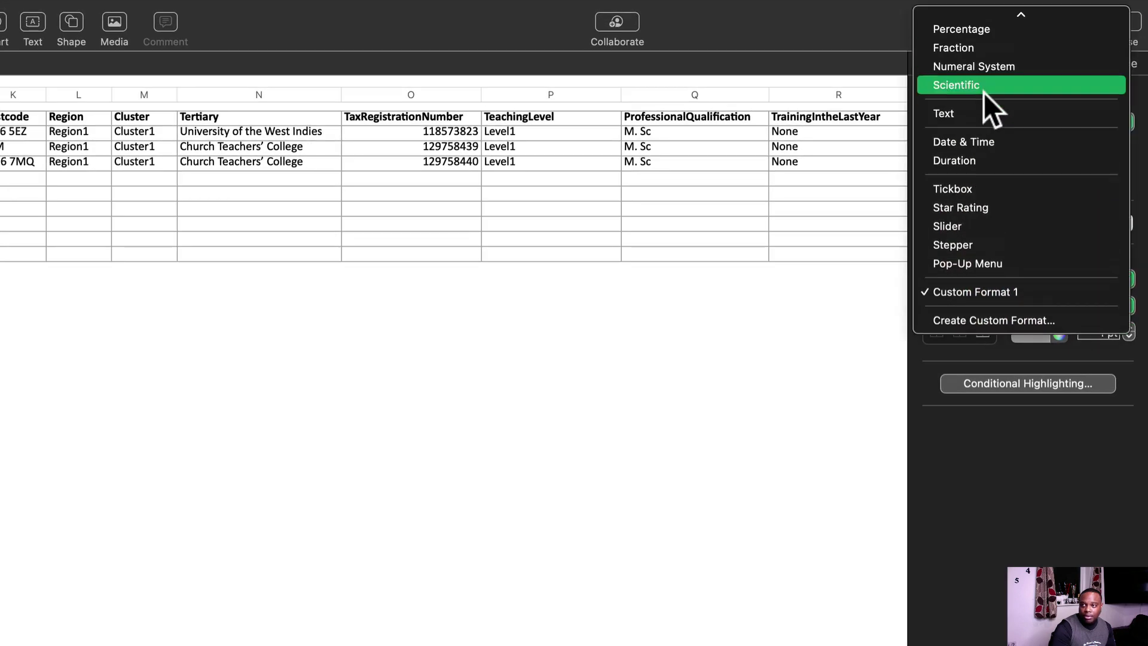
left_click(981, 123)
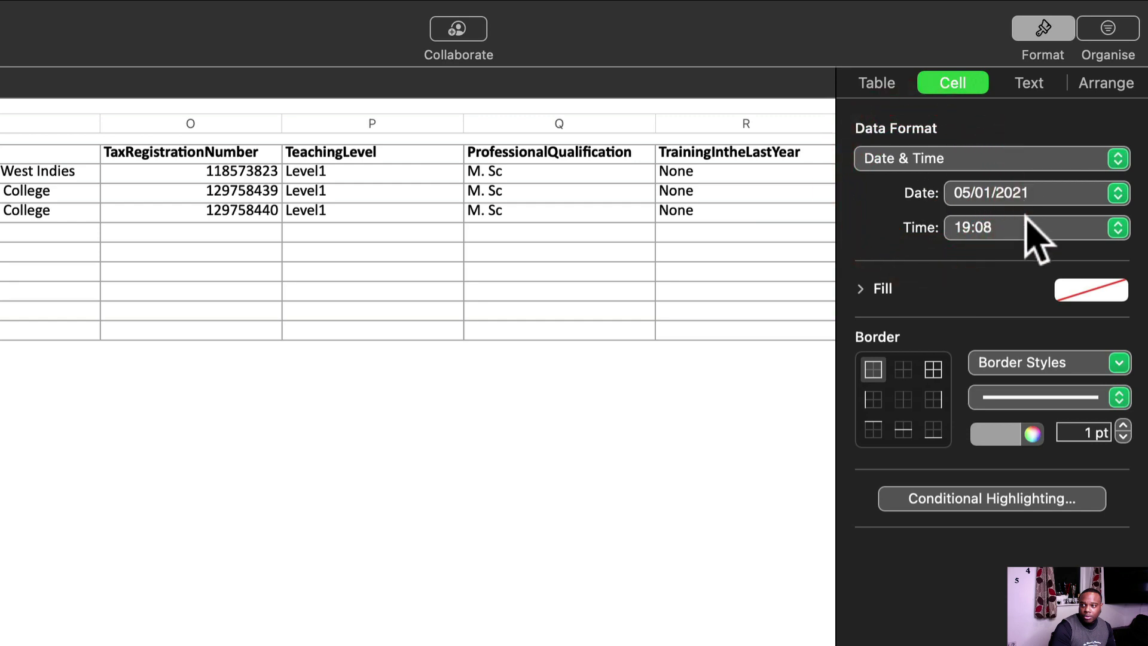
left_click(1031, 221)
left_click(1000, 141)
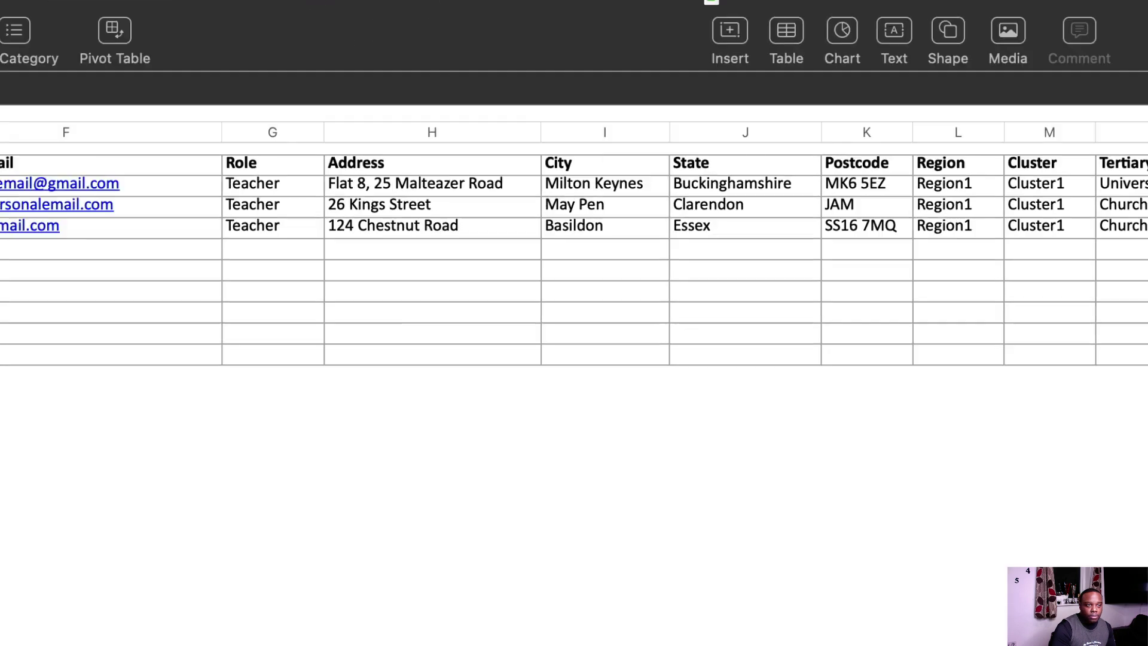
left_click(384, 263)
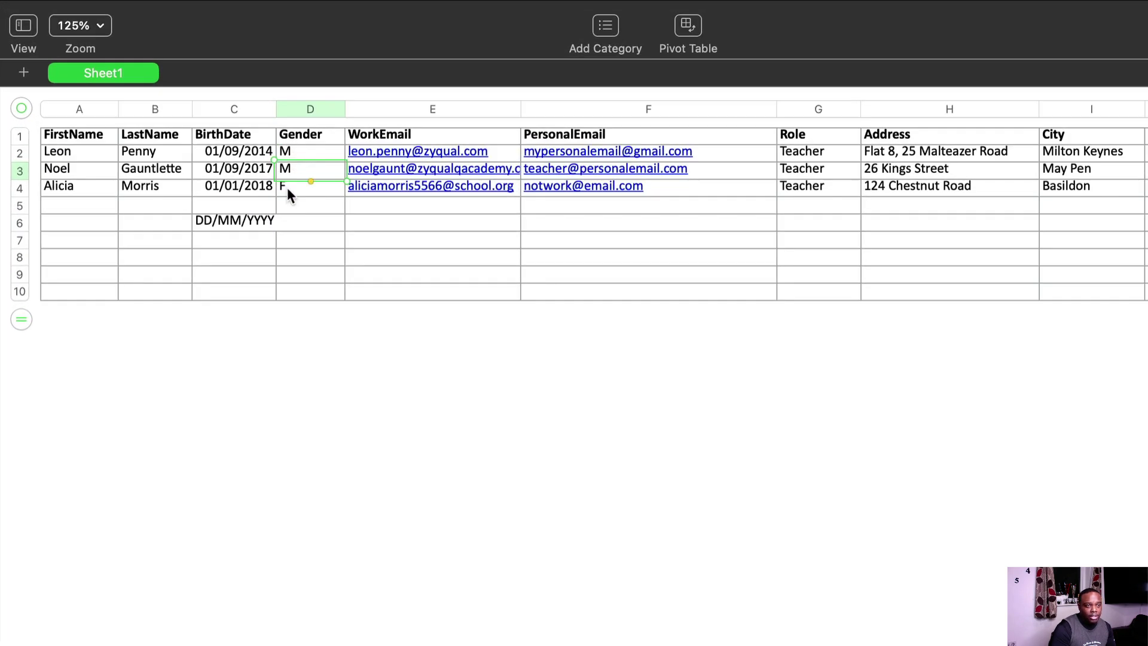
left_click(288, 187)
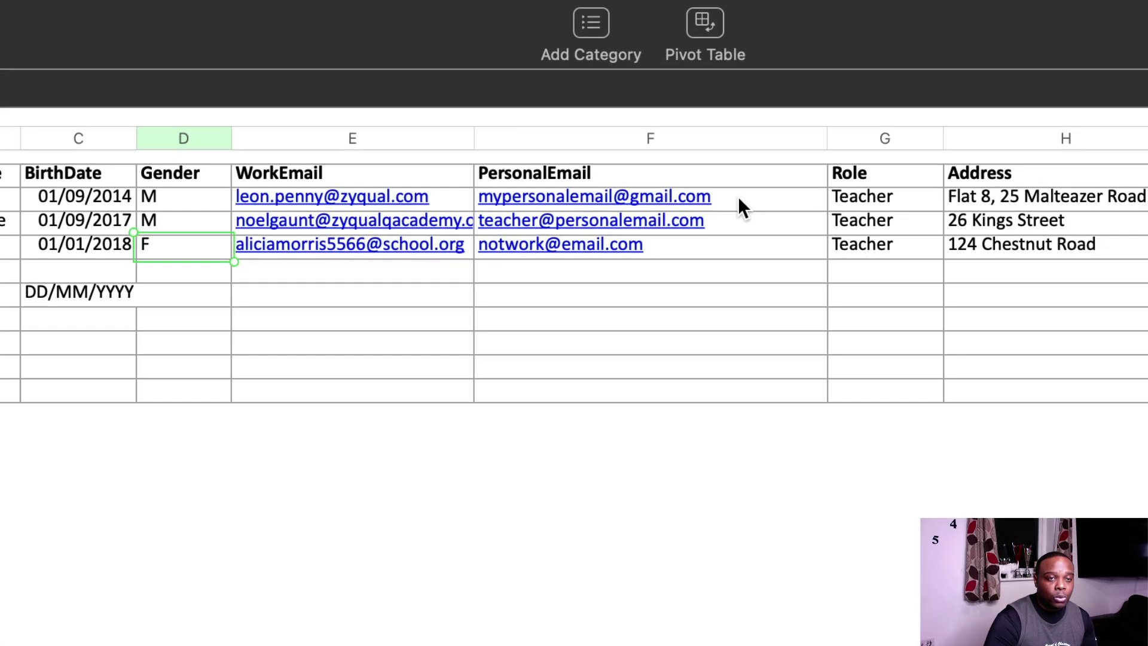
Step: Clear the Role entries in G2 to G4 and enter TEACHER as the role in G2
left_click(386, 173)
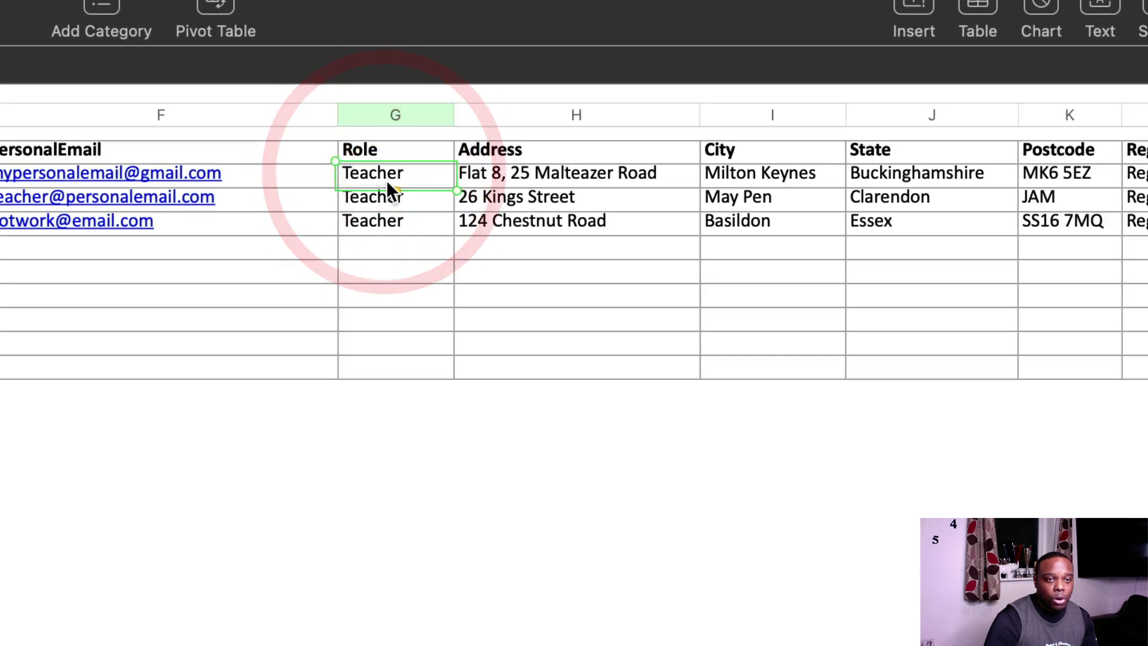
key("shift+Down")
key("shift+Down")
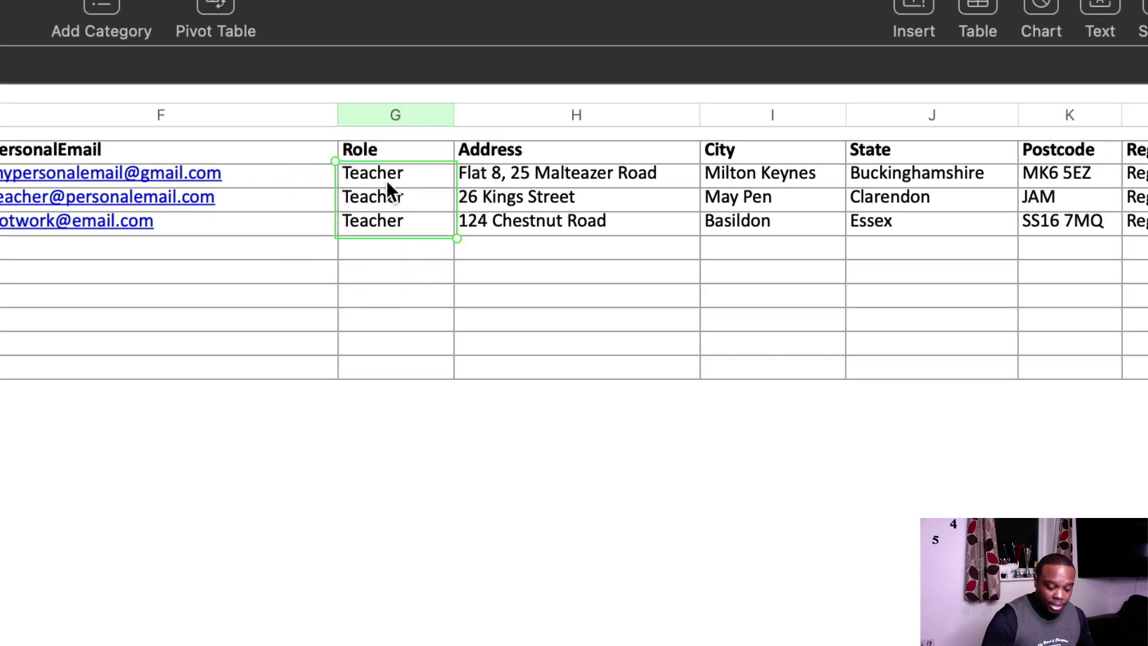
key("Delete")
left_click(388, 173)
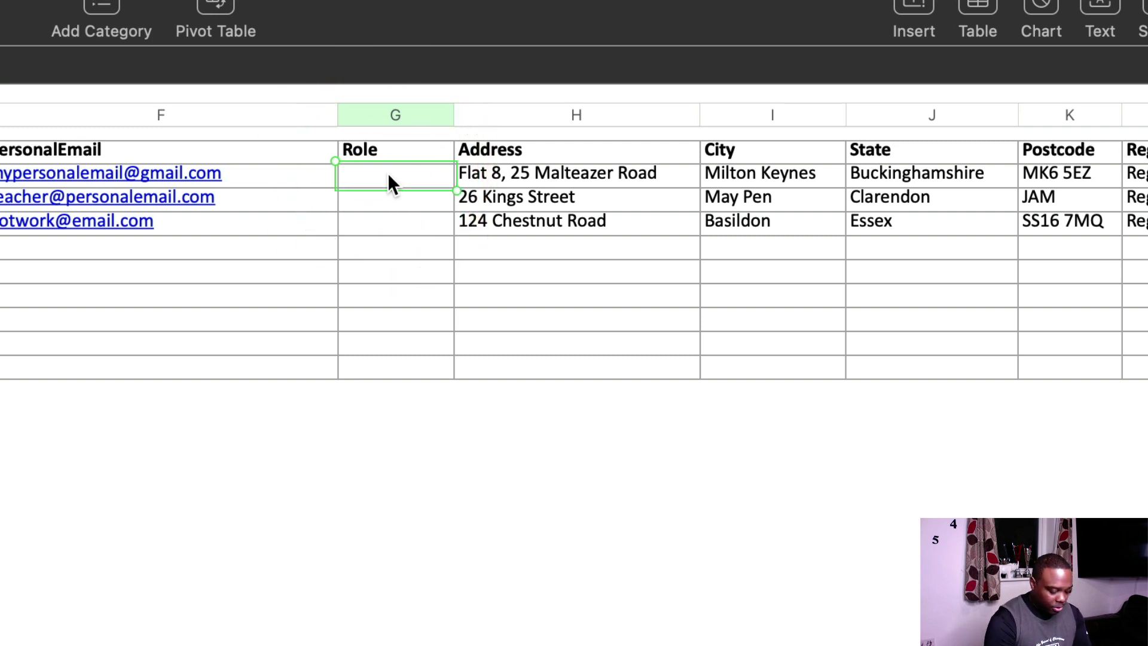
type("TEACHER")
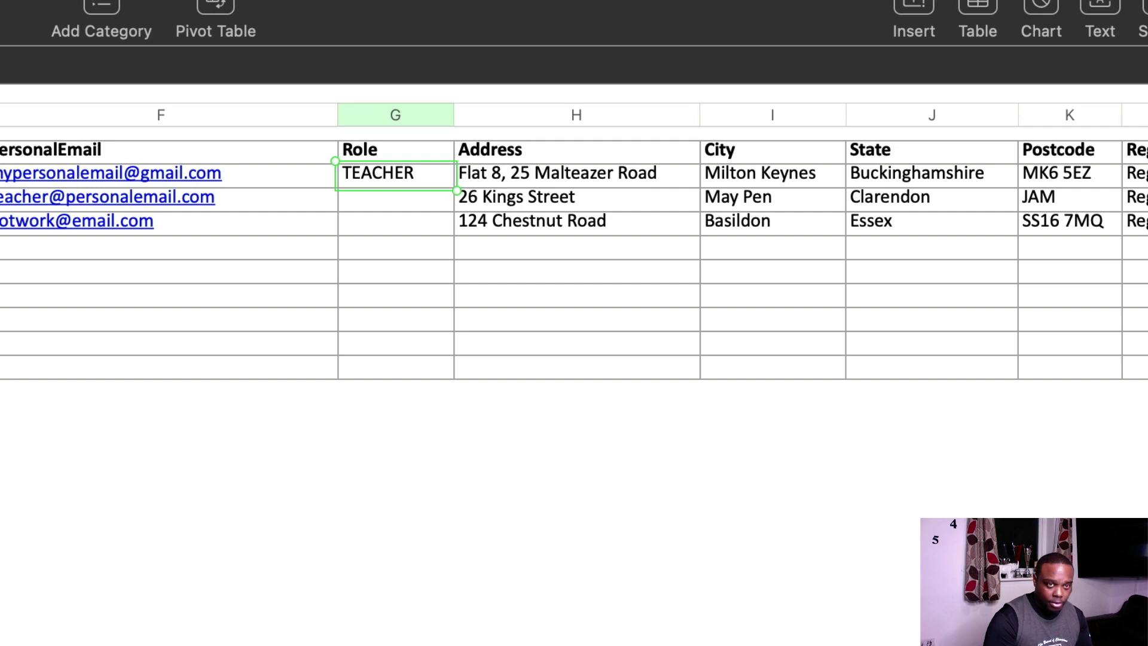
key("Return")
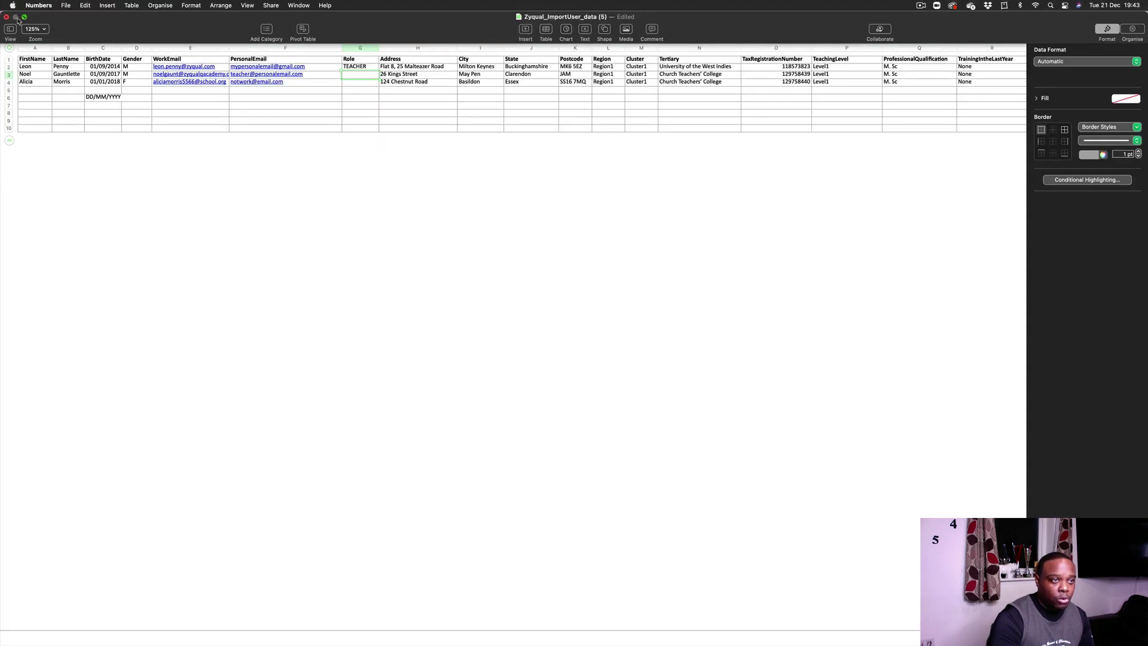
Step: Switch to Zyqual in the browser, open the first listed teacher for editing, and read the role names under Roles Details
left_click(24, 17)
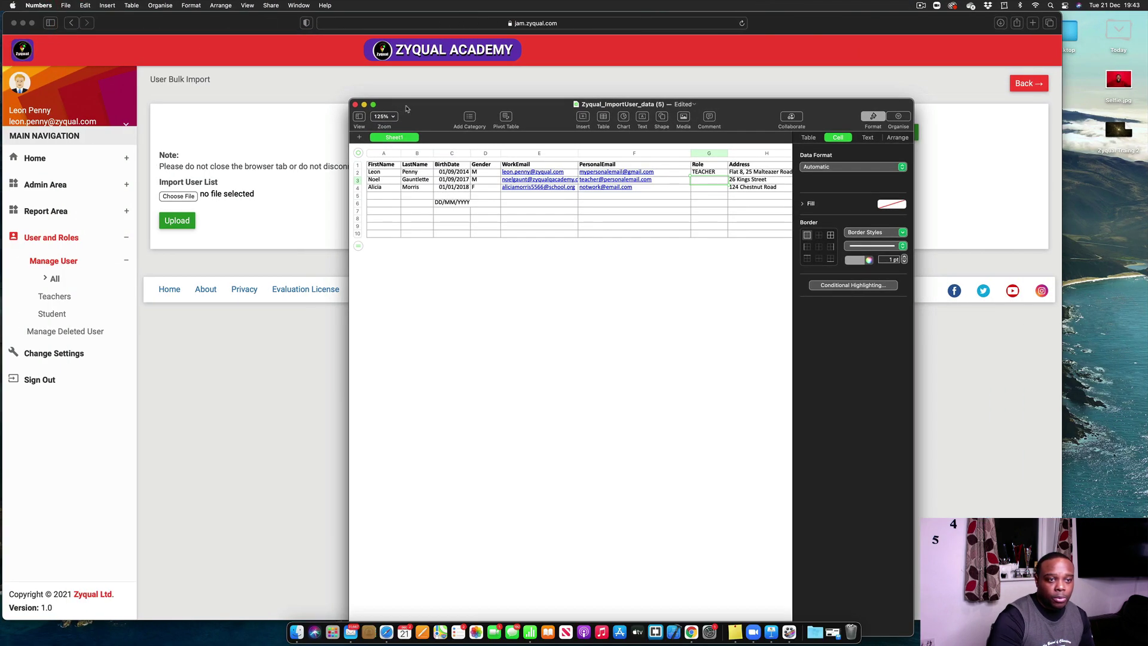
left_click(436, 157)
left_click(53, 296)
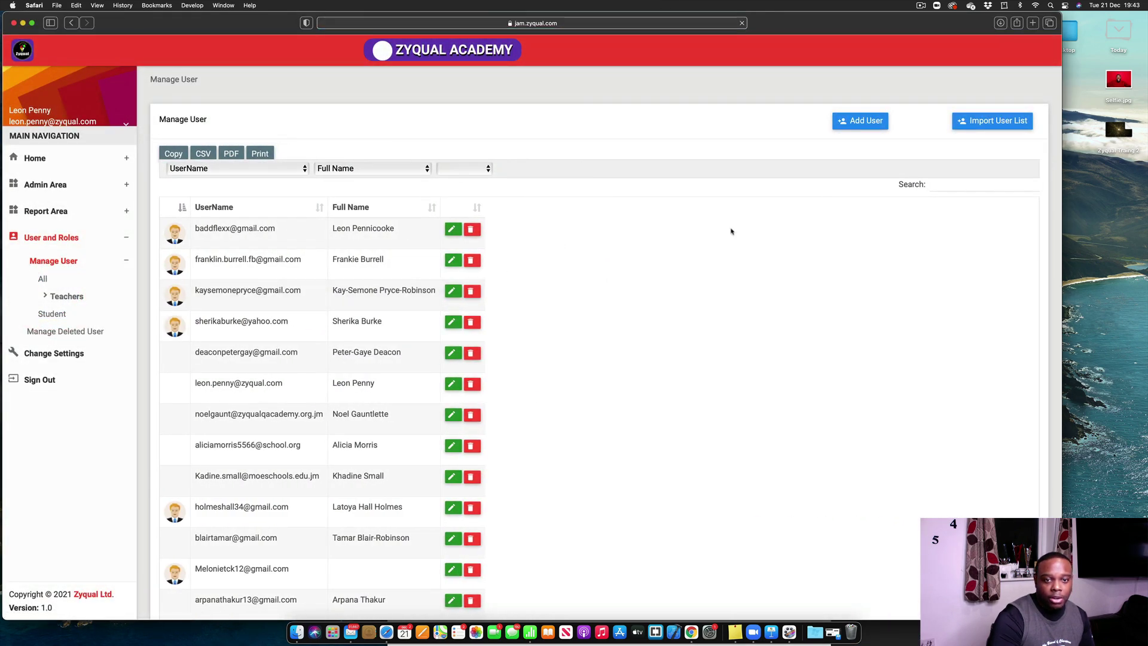
left_click(453, 229)
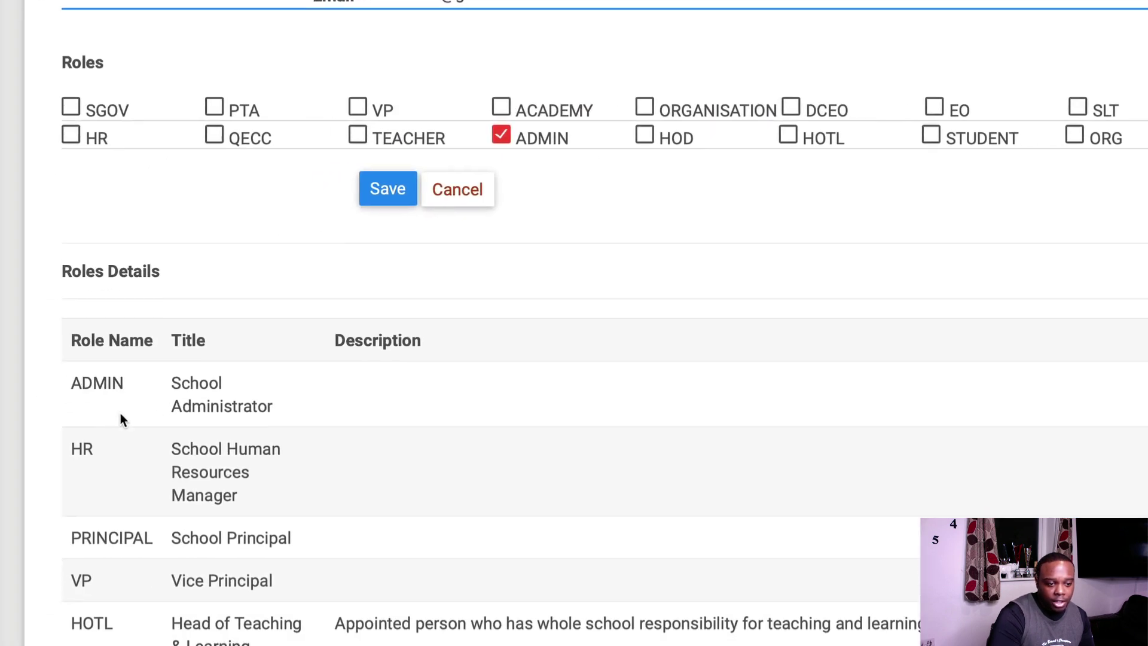
scroll(149, 424, "down", 5)
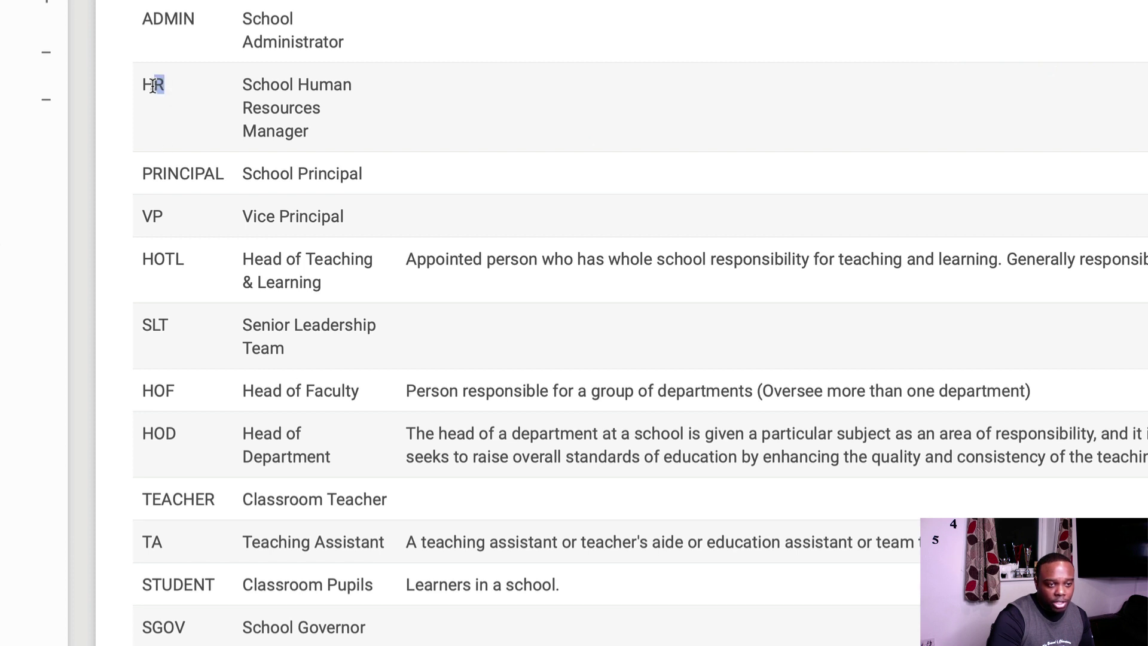
left_click_drag(224, 174, 160, 174)
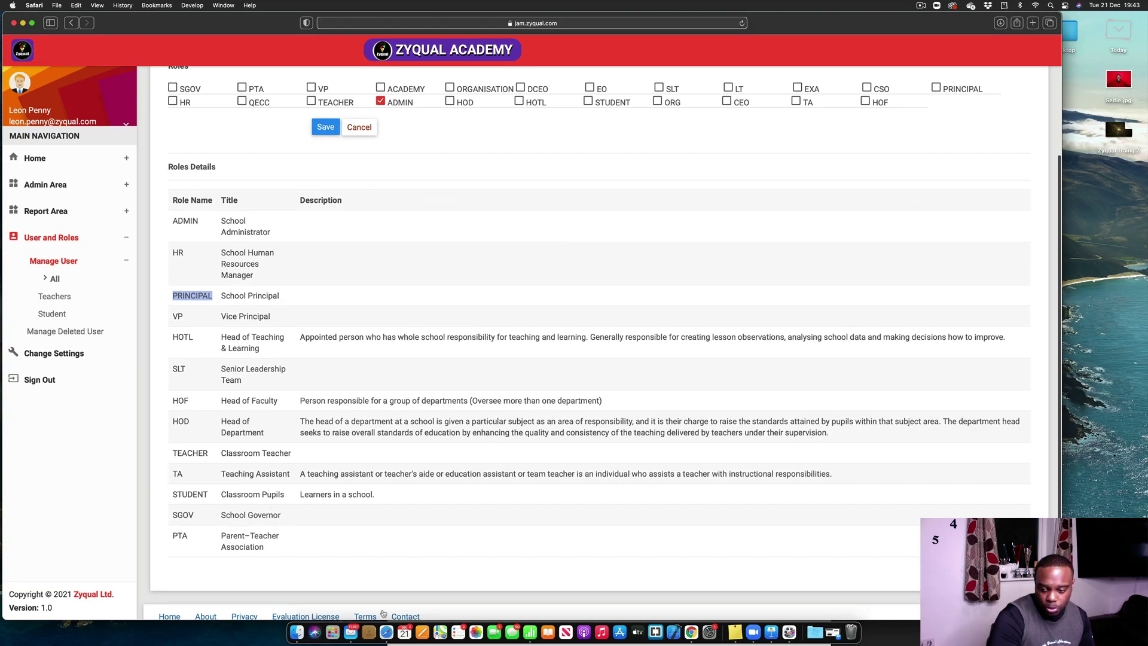
Step: Return to the import spreadsheet in Numbers, enlarge it, and enter PRINCIPAL in Role cell G3 and HOD in G4
left_click_drag(114, 28, 342, 325)
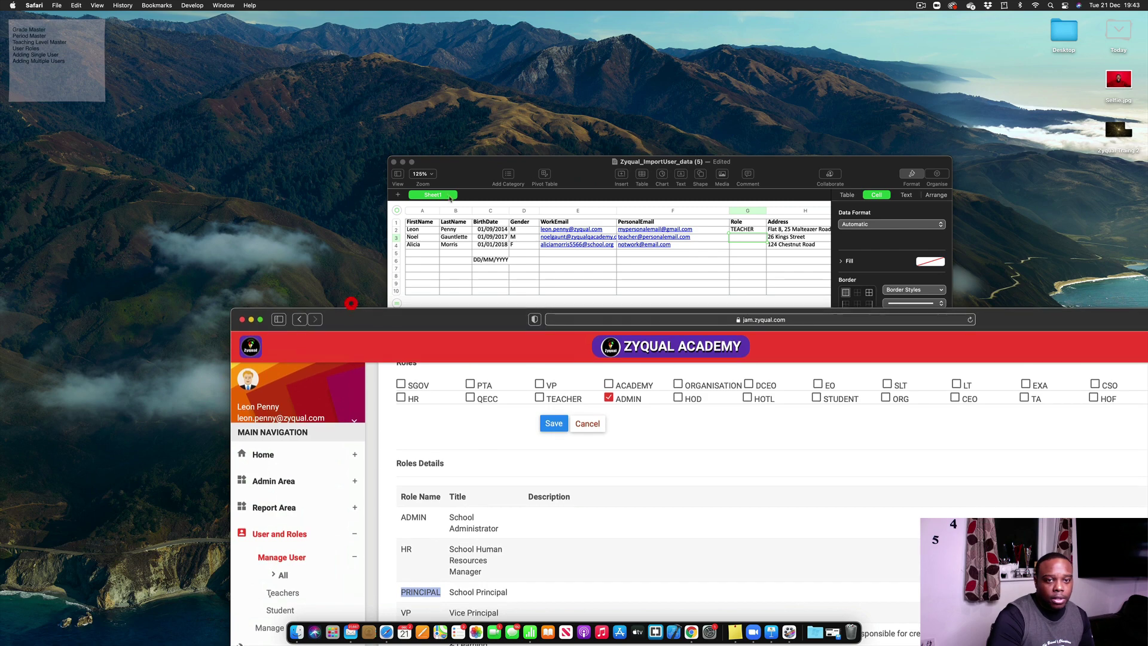
left_click(435, 149)
double_click(435, 150)
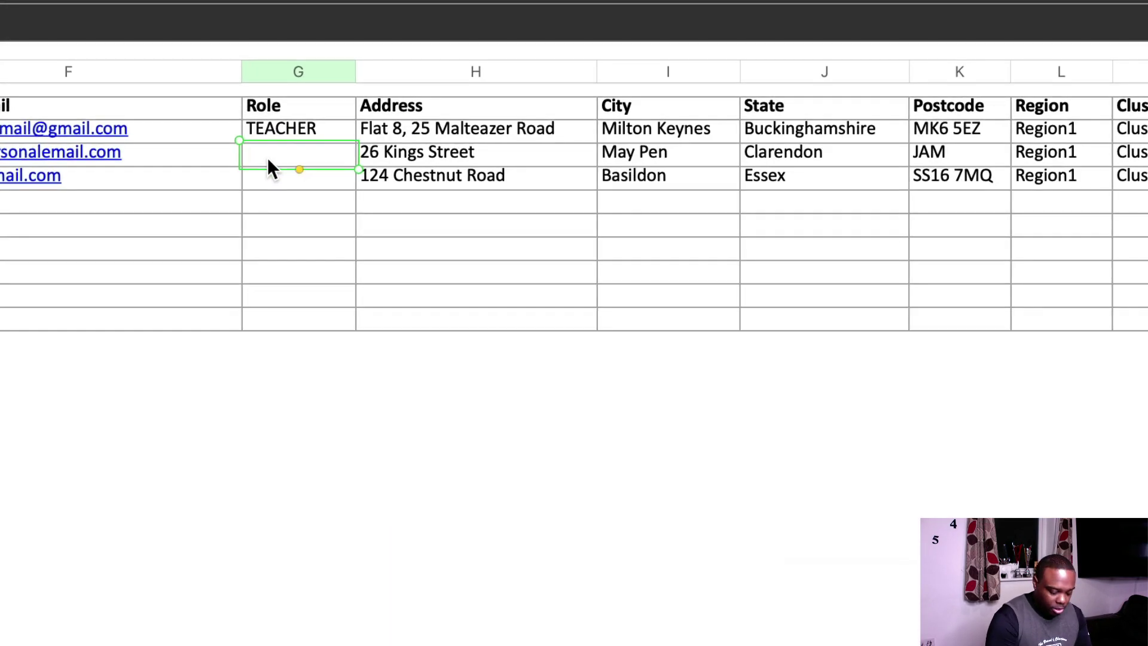
double_click(267, 157)
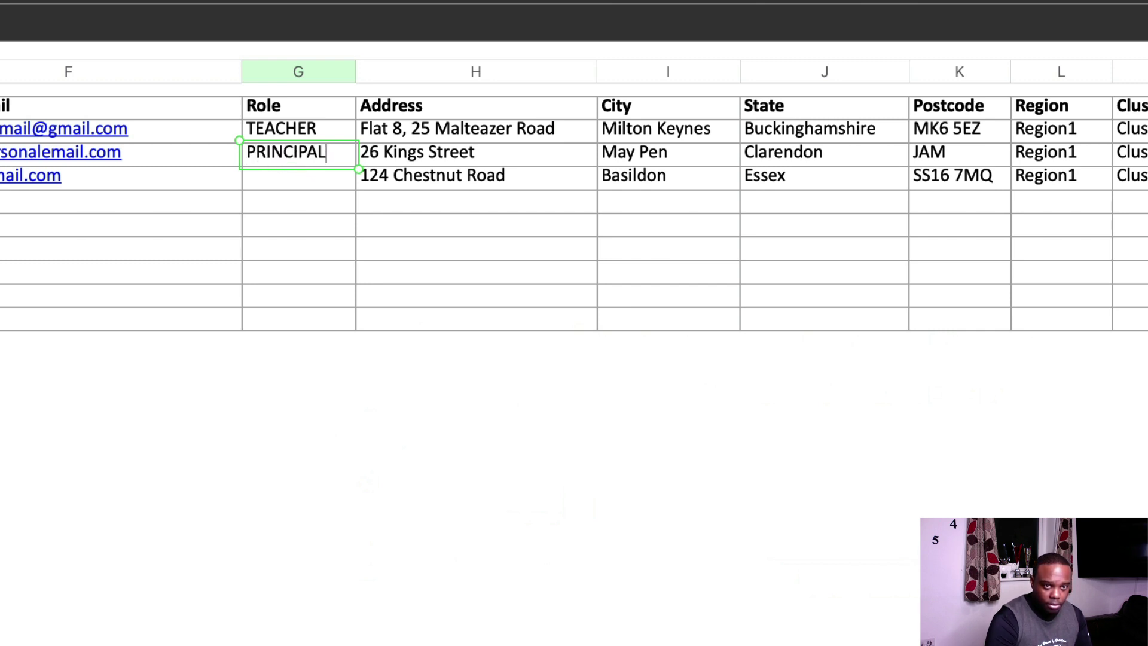
left_click(300, 189)
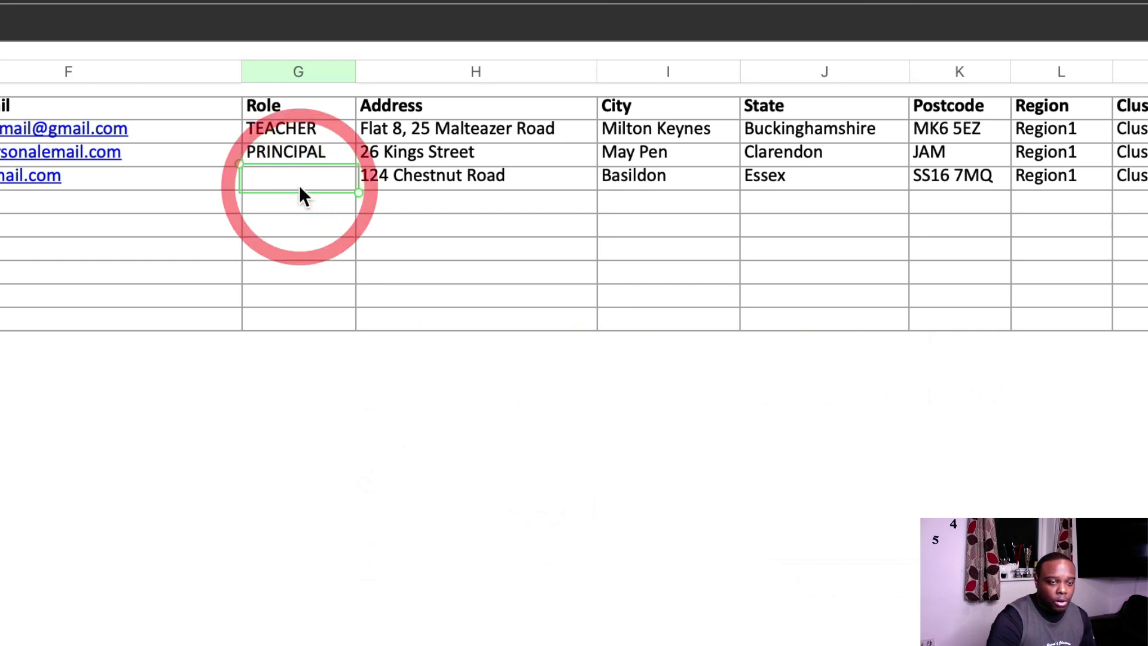
type("HOD")
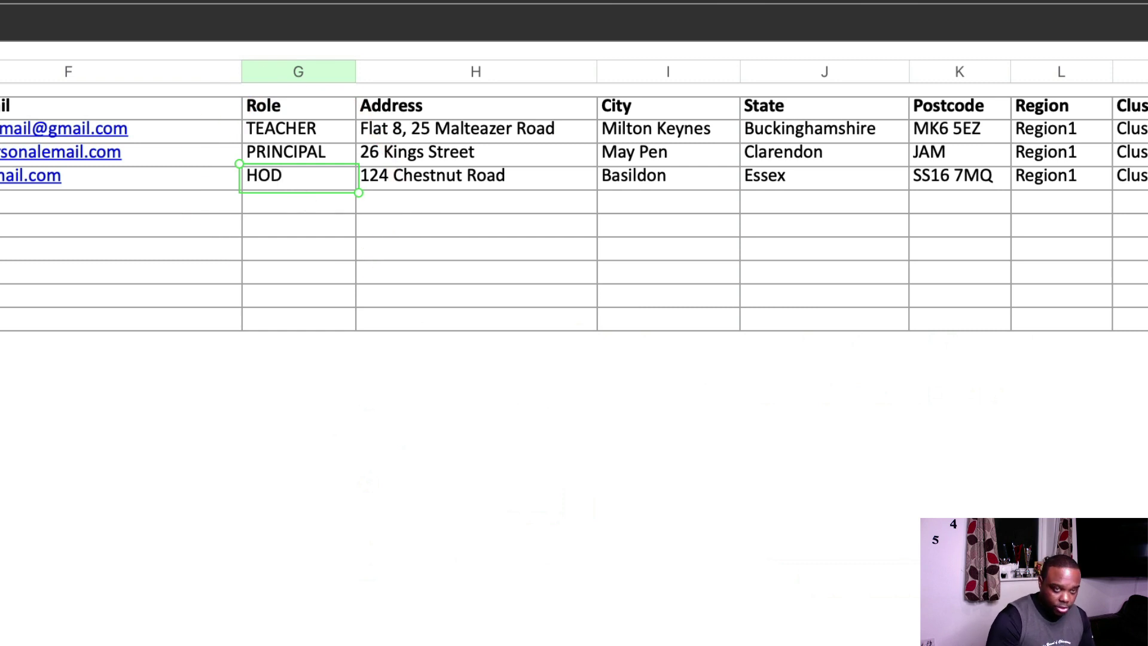
key("Return")
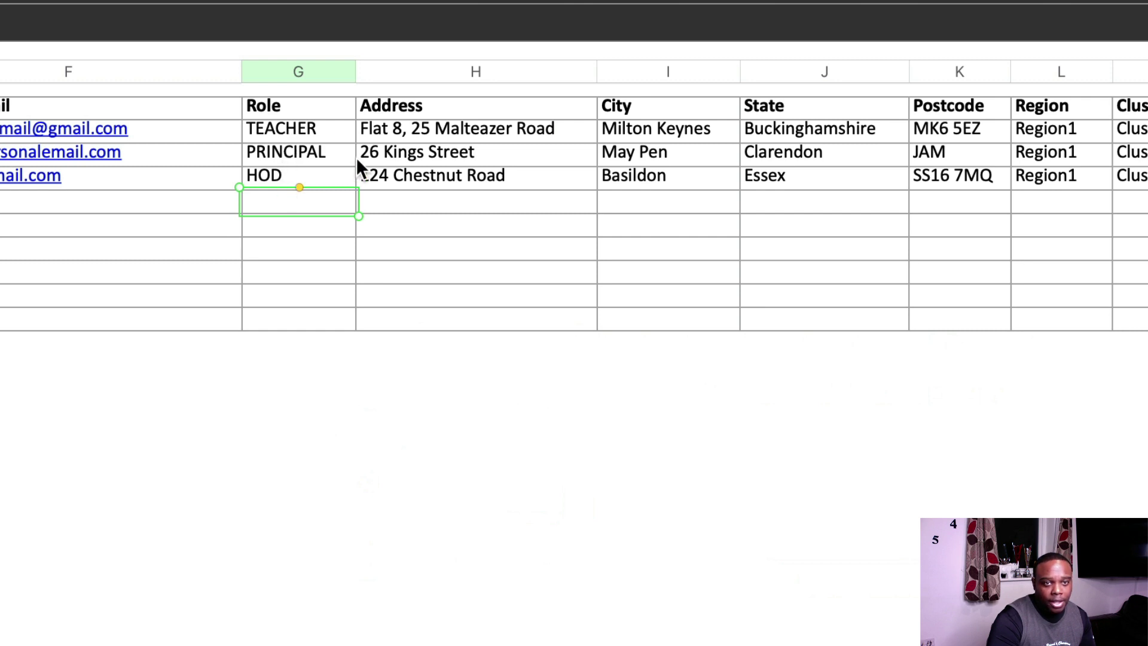
Step: Look over the sample Address, City and State entries in H2 to J4 and the first Region entry
left_click_drag(392, 128, 740, 179)
scroll(888, 179, "right", 3)
scroll(849, 173, "right", 2)
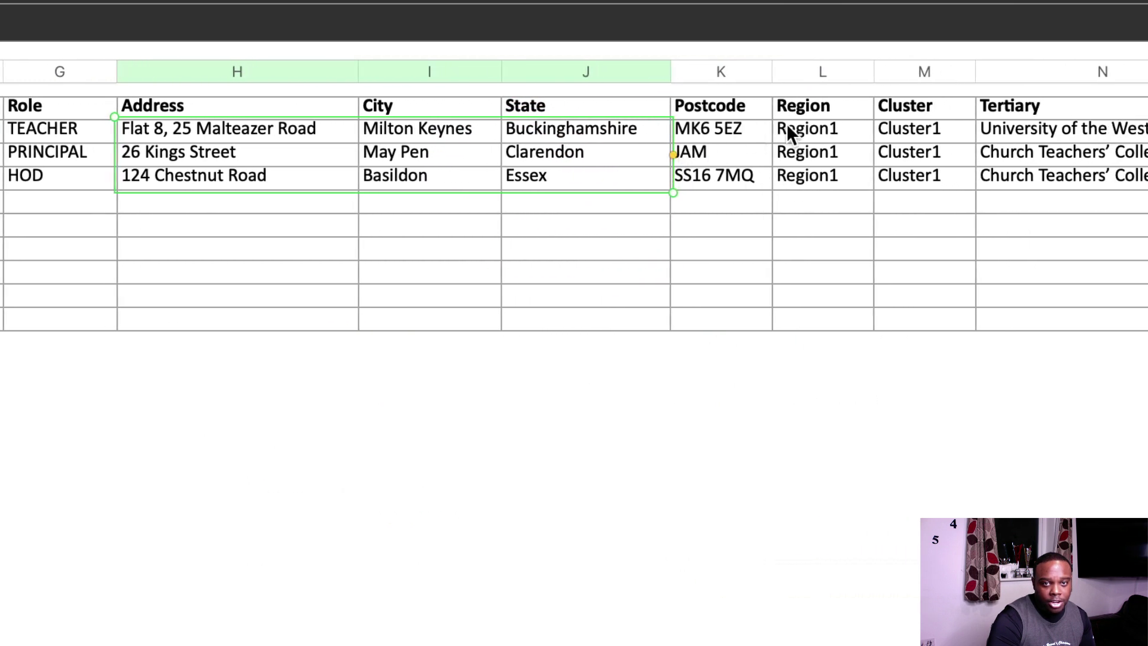
left_click(803, 128)
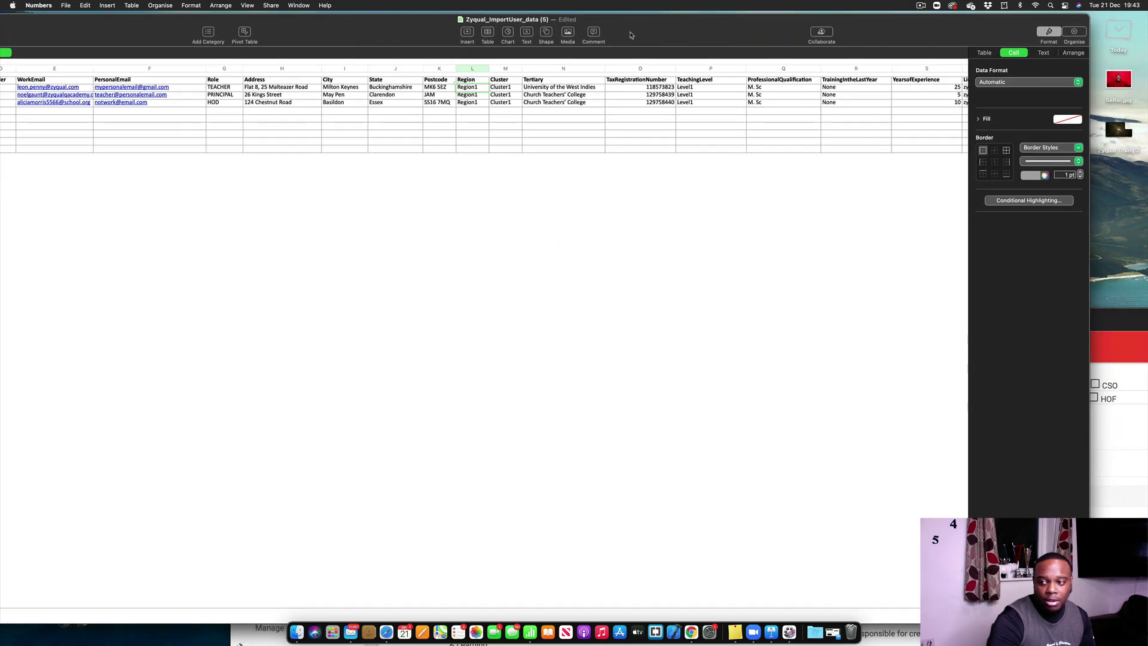
Step: Switch to Zyqual in the browser, open the user's Personal Info, and check the available Region options
left_click_drag(1098, 326, 834, 130)
scroll(593, 404, "up", 5)
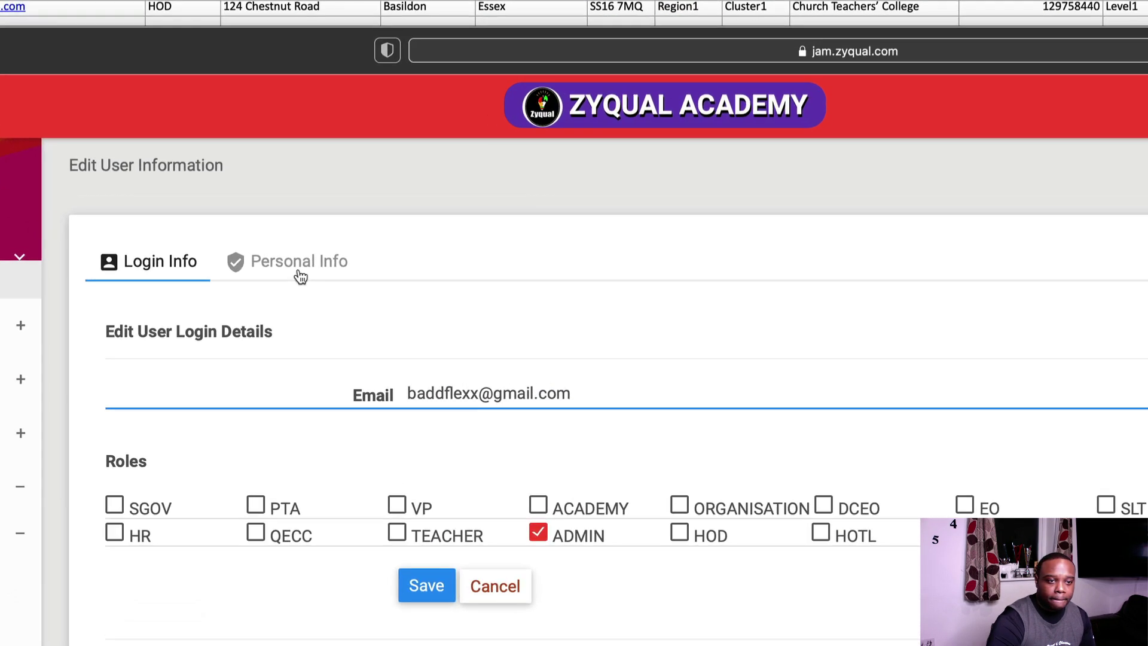
left_click(299, 272)
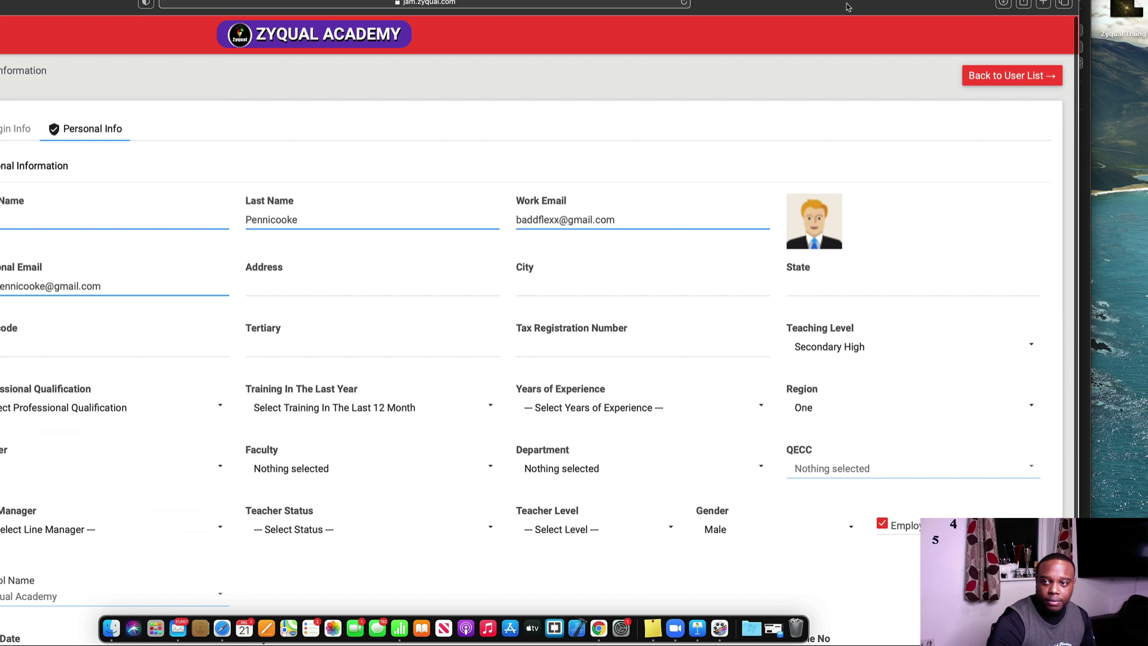
left_click_drag(848, 7, 799, 0)
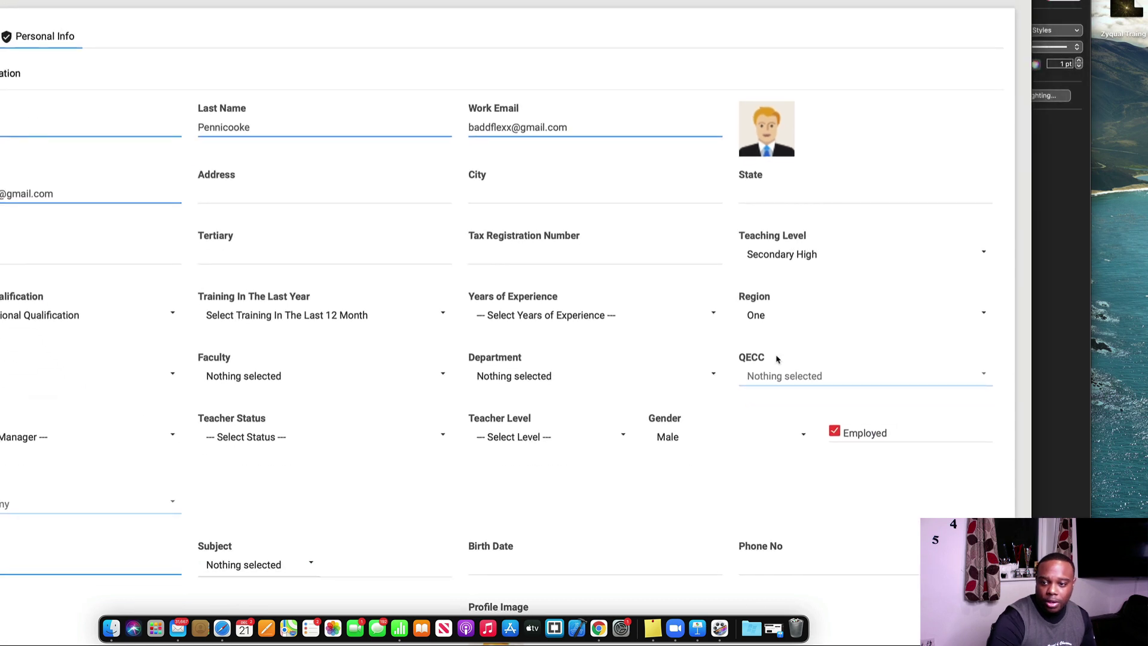
left_click(770, 329)
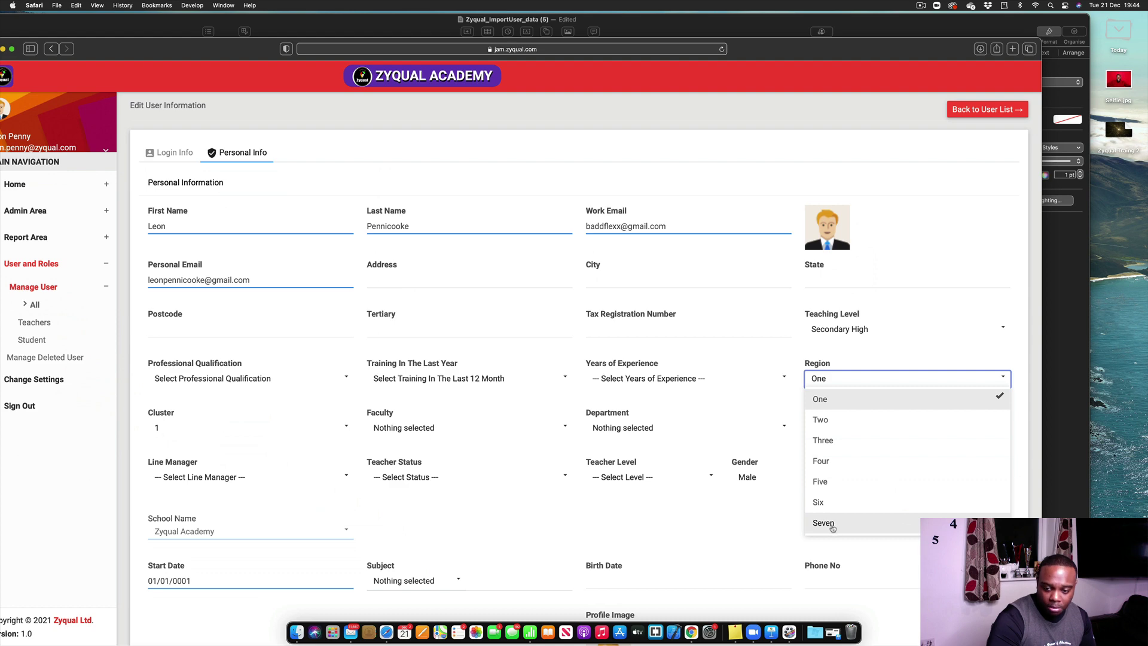
Step: Return to the import spreadsheet in Numbers and replace the Region entries in L2 to L4 with One
left_click_drag(110, 51, 235, 49)
left_click(131, 49)
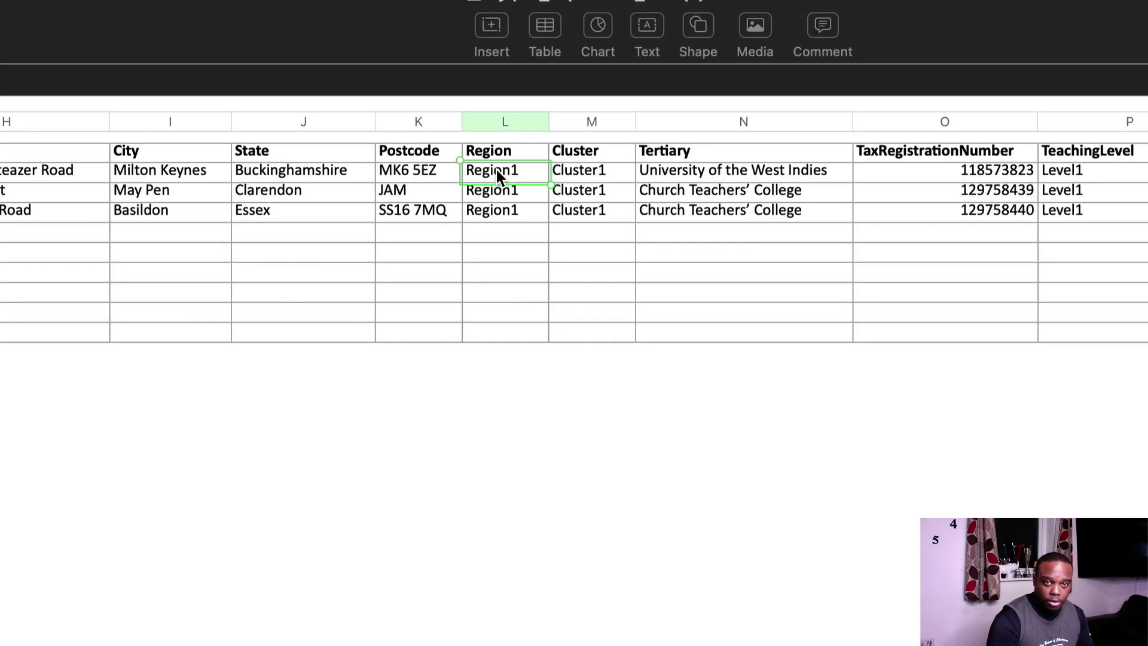
double_click(496, 170)
type("ONE")
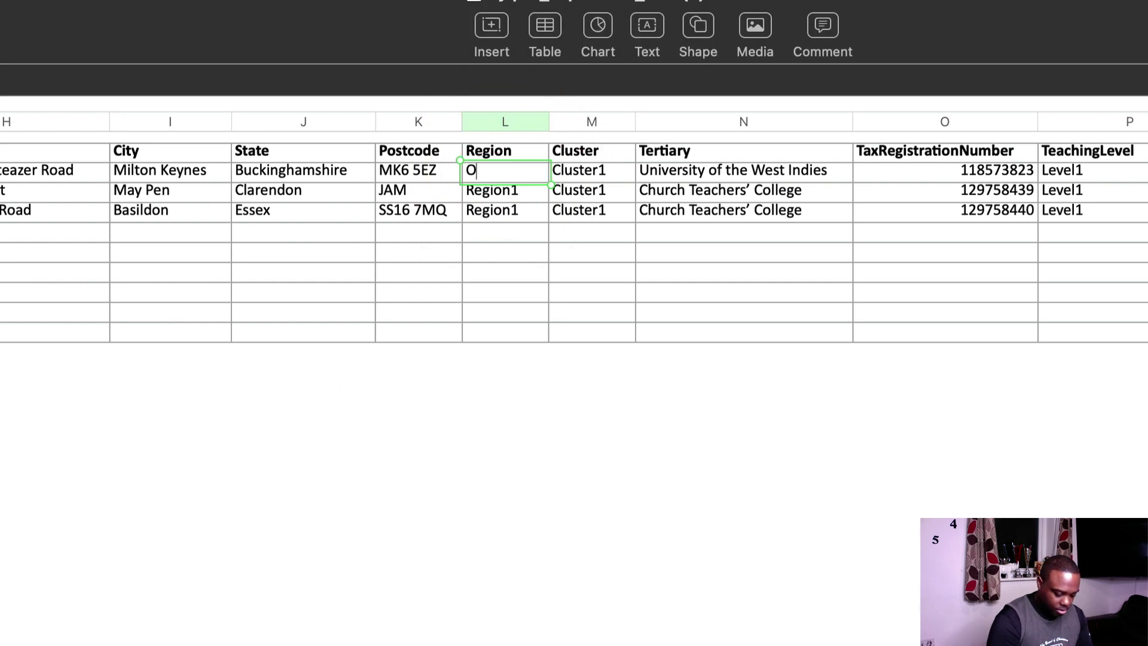
key("Return")
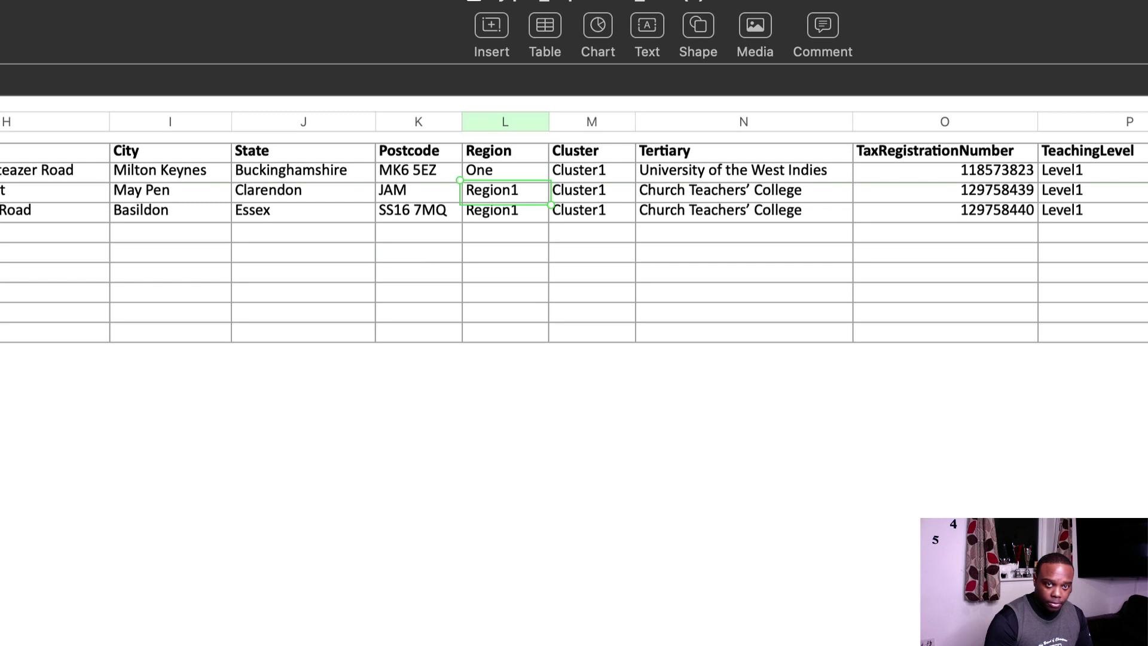
type("T")
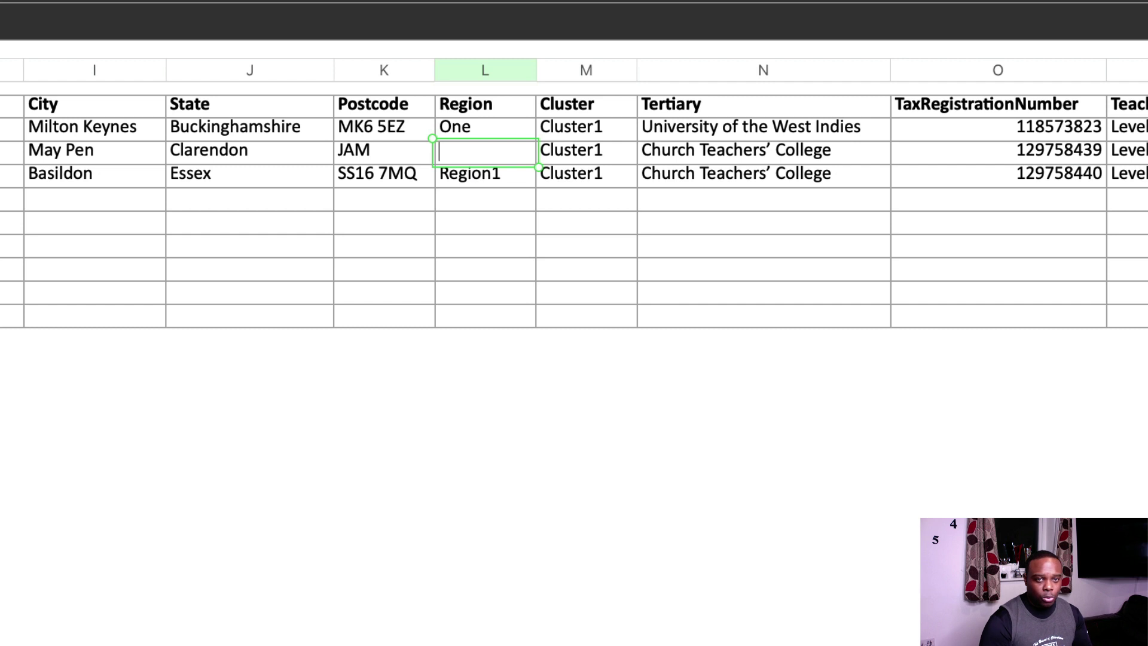
type("One")
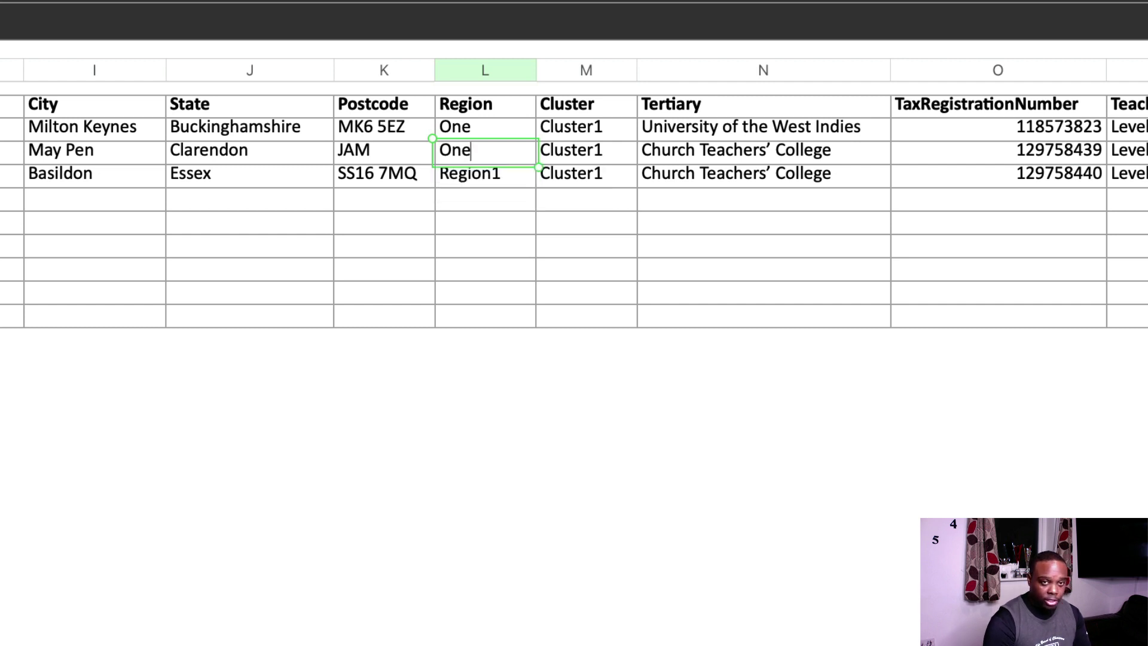
key("Return")
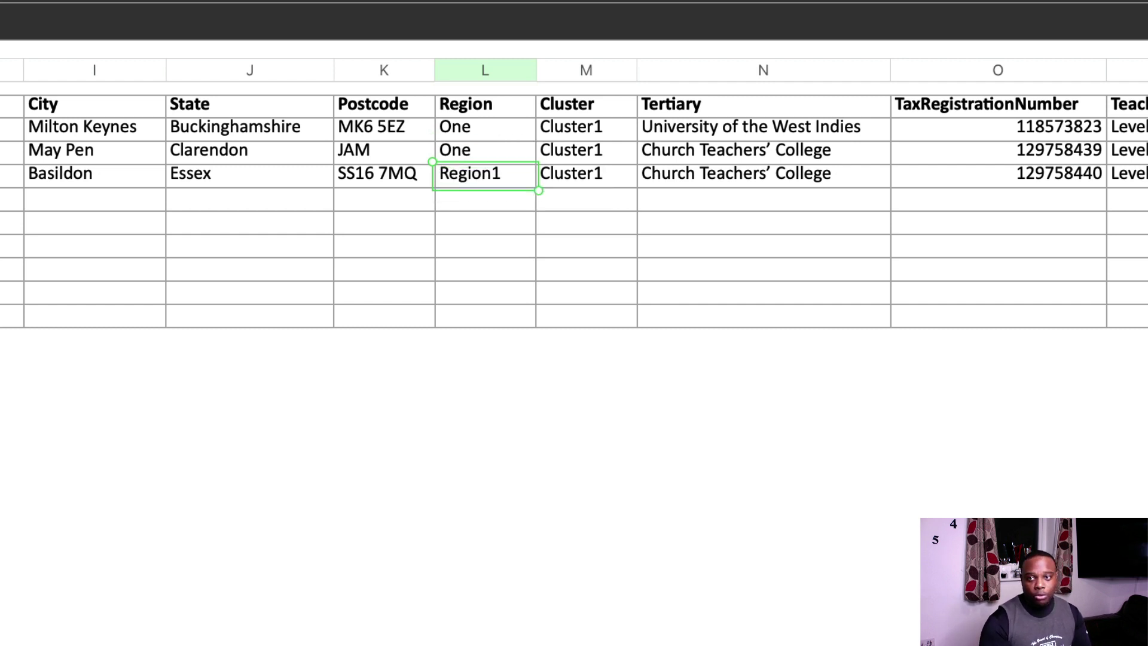
type("One")
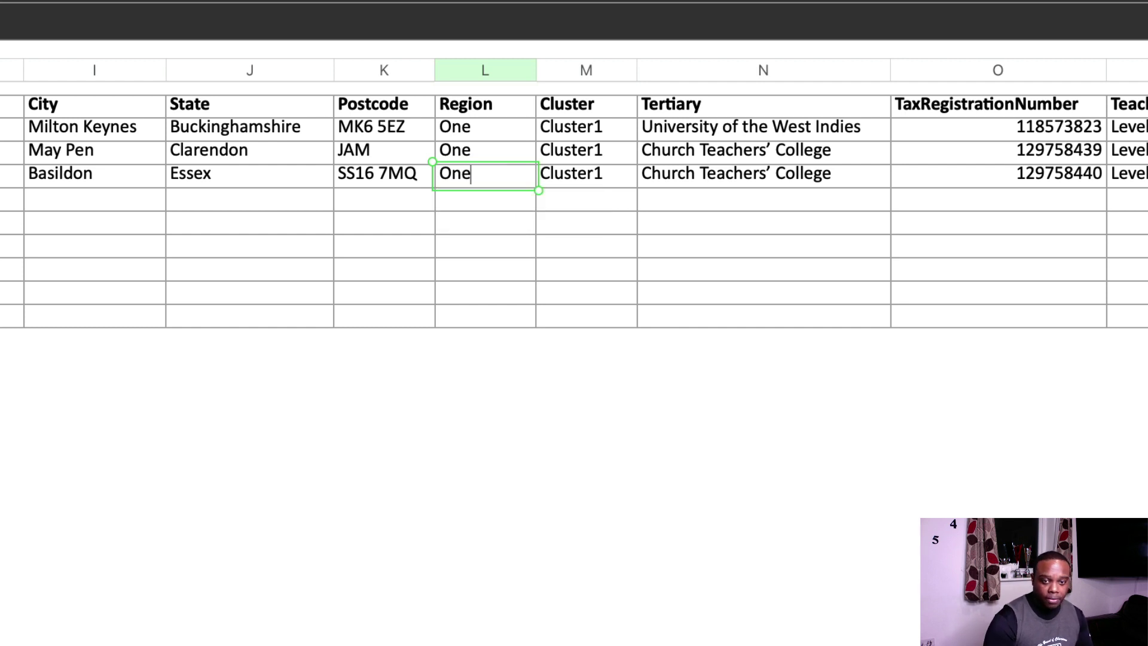
Step: Replace the Cluster entries in M2 to M4 with 1
key("Right")
key("Up")
key("Up")
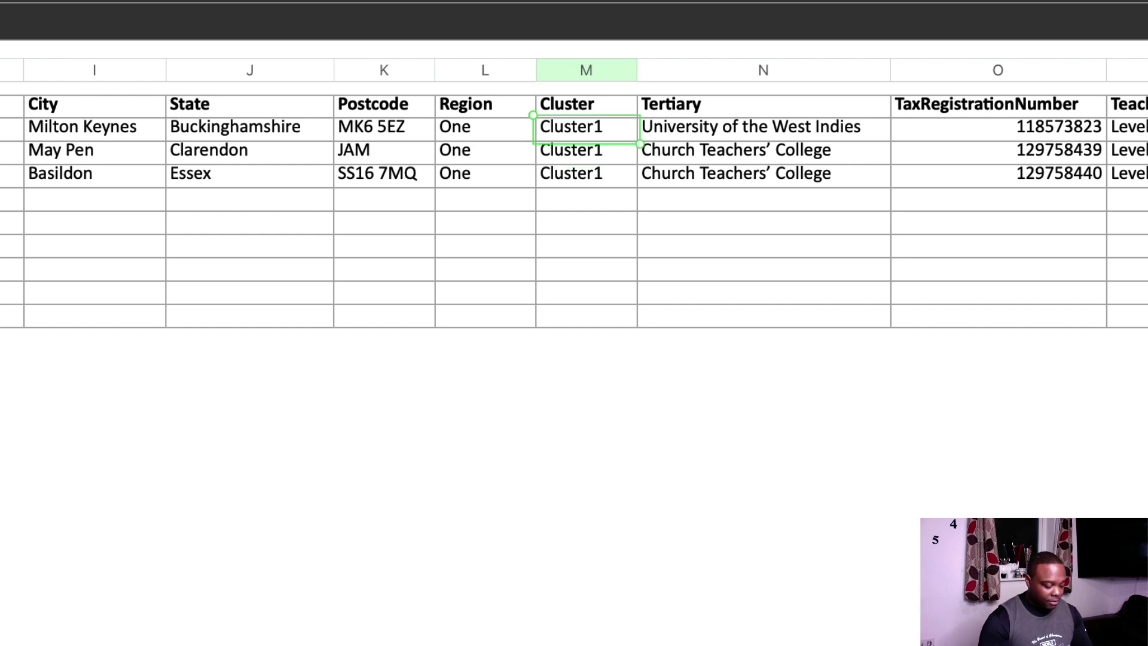
type("1")
key("Return")
type("1")
key("Return")
type("1")
key("Return")
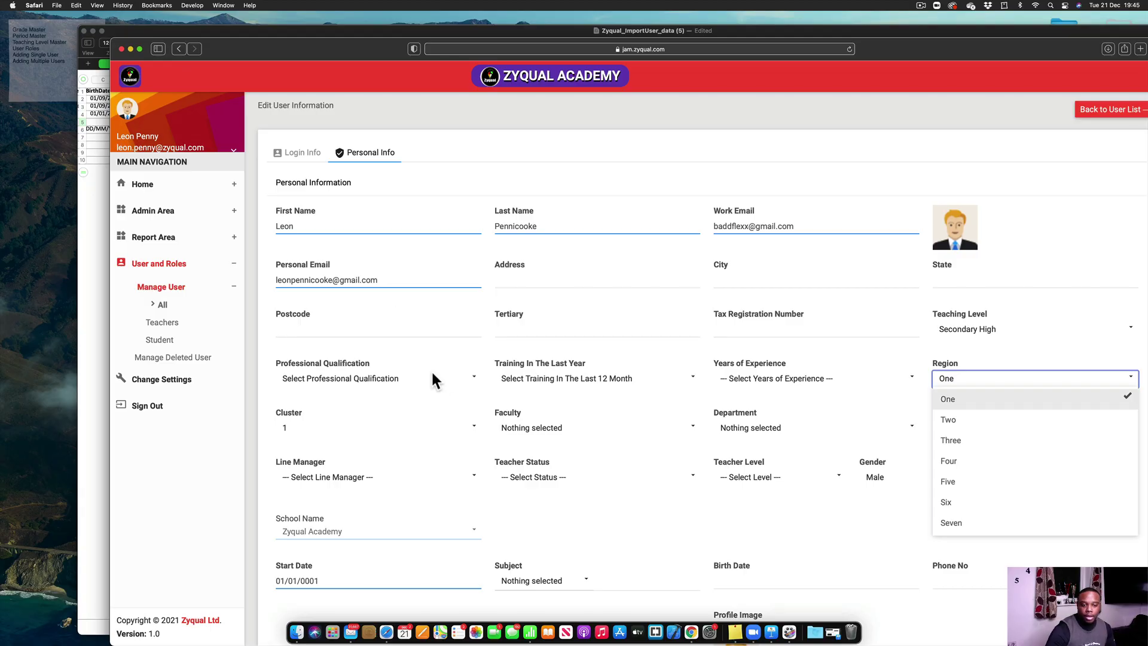
Step: In Zyqual, look through the user's Cluster options for Region One, change the Region to Two, and compare its Cluster options
left_click(363, 414)
left_click(344, 455)
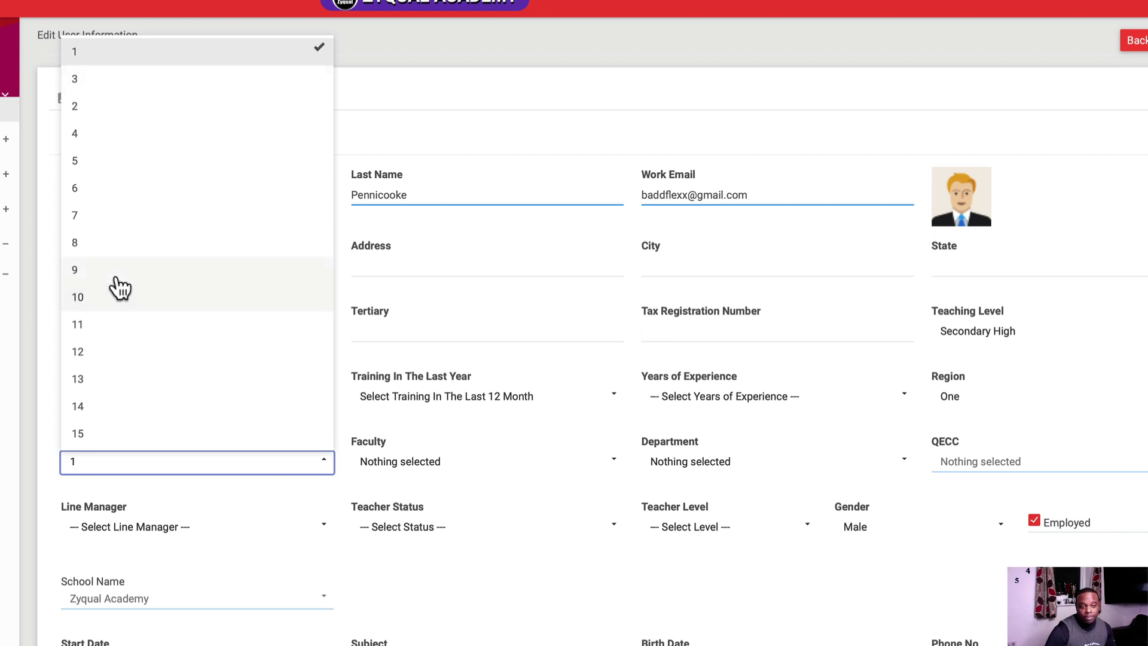
left_click(968, 396)
left_click(956, 452)
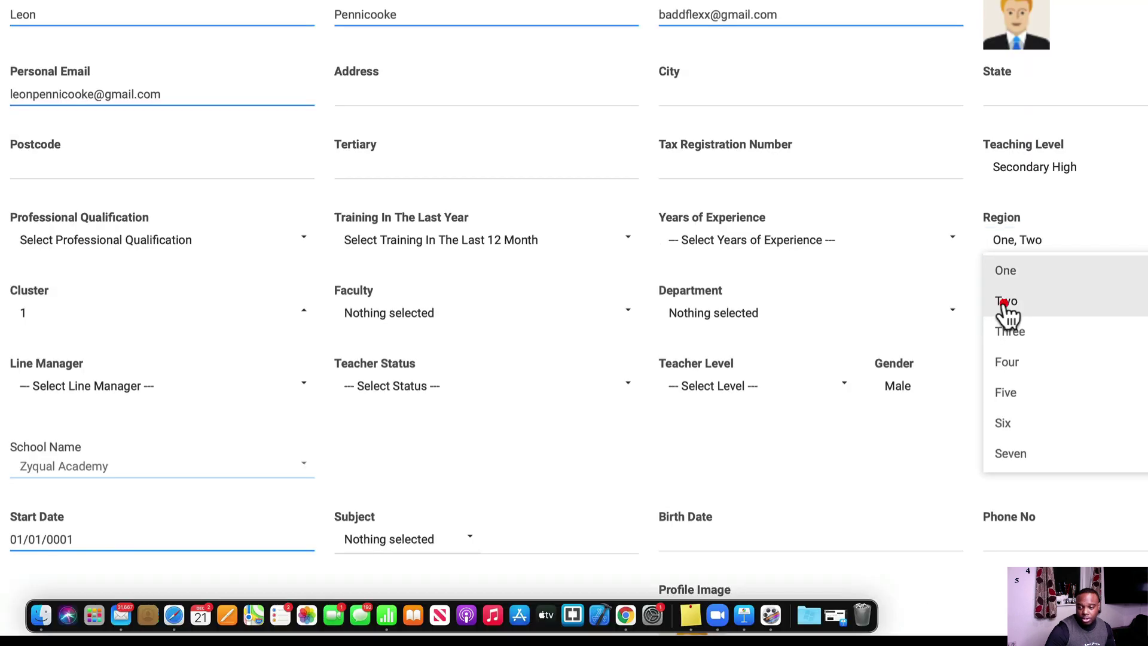
left_click(1047, 269)
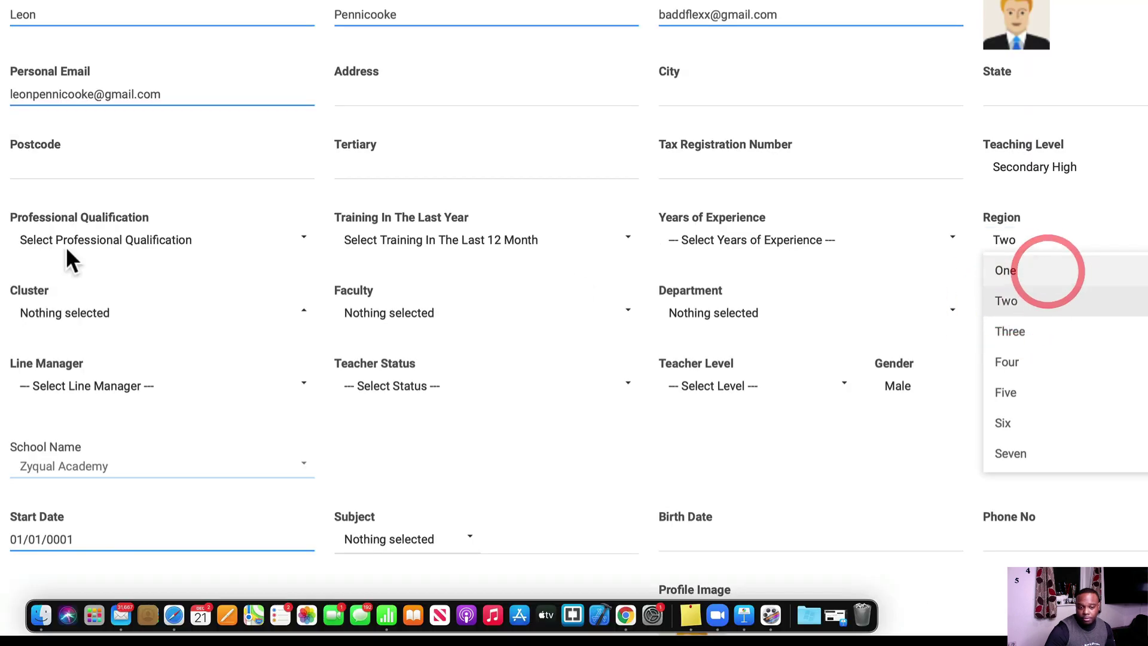
left_click(91, 315)
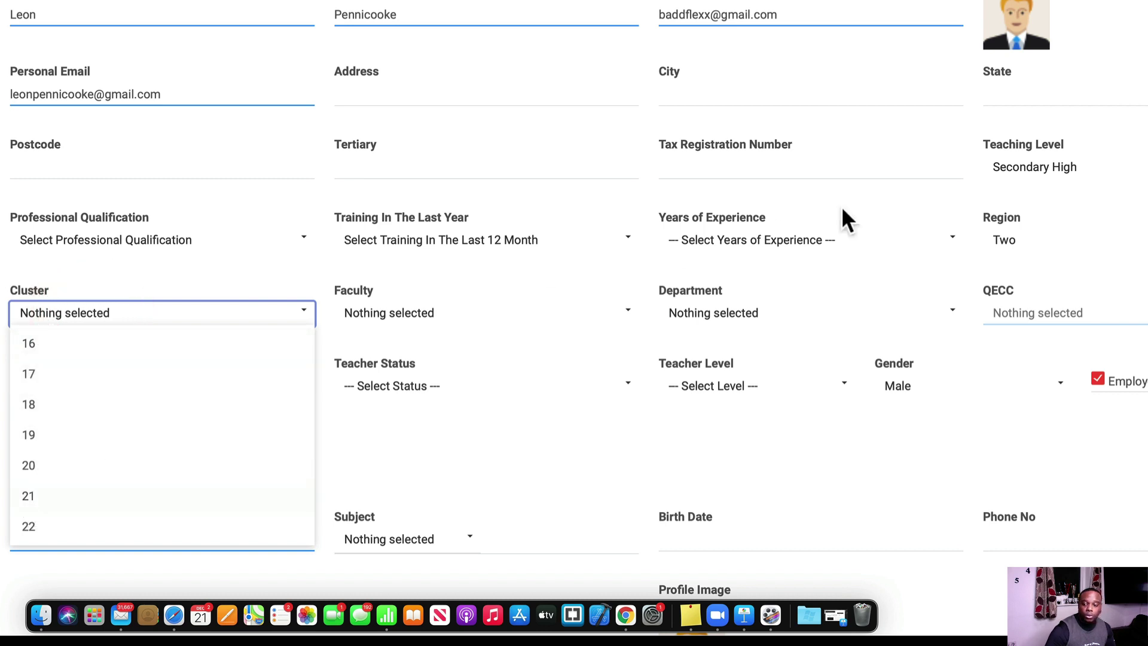
Step: Restore the user's Region to One by reselecting One and deselecting Two
left_click(1032, 244)
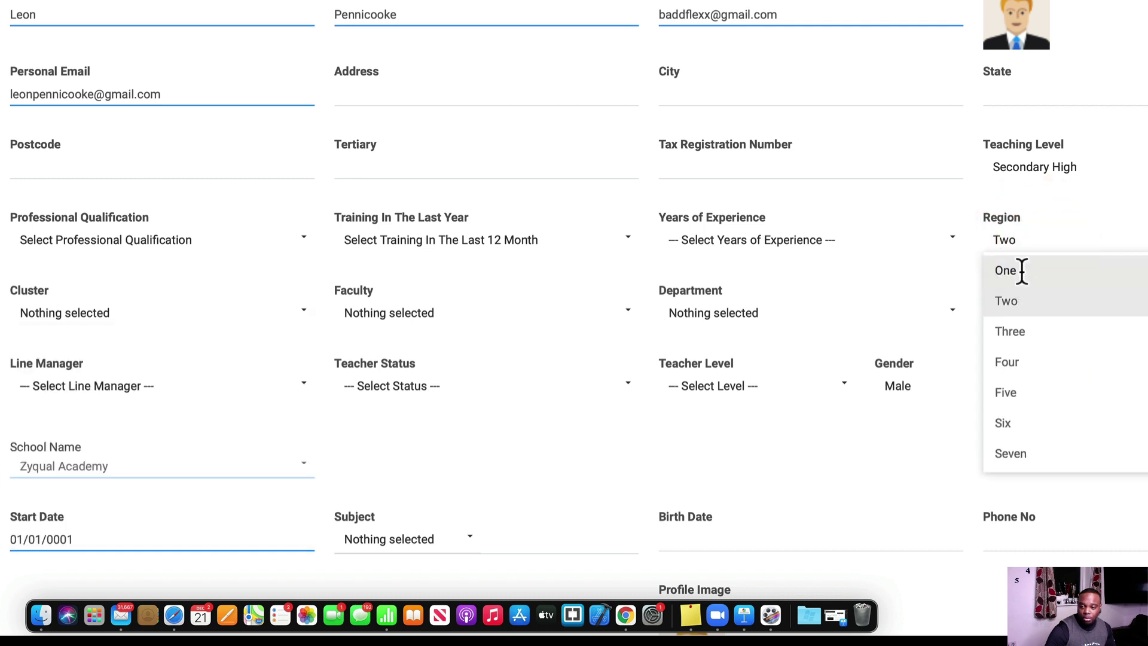
left_click(1020, 272)
left_click(1032, 302)
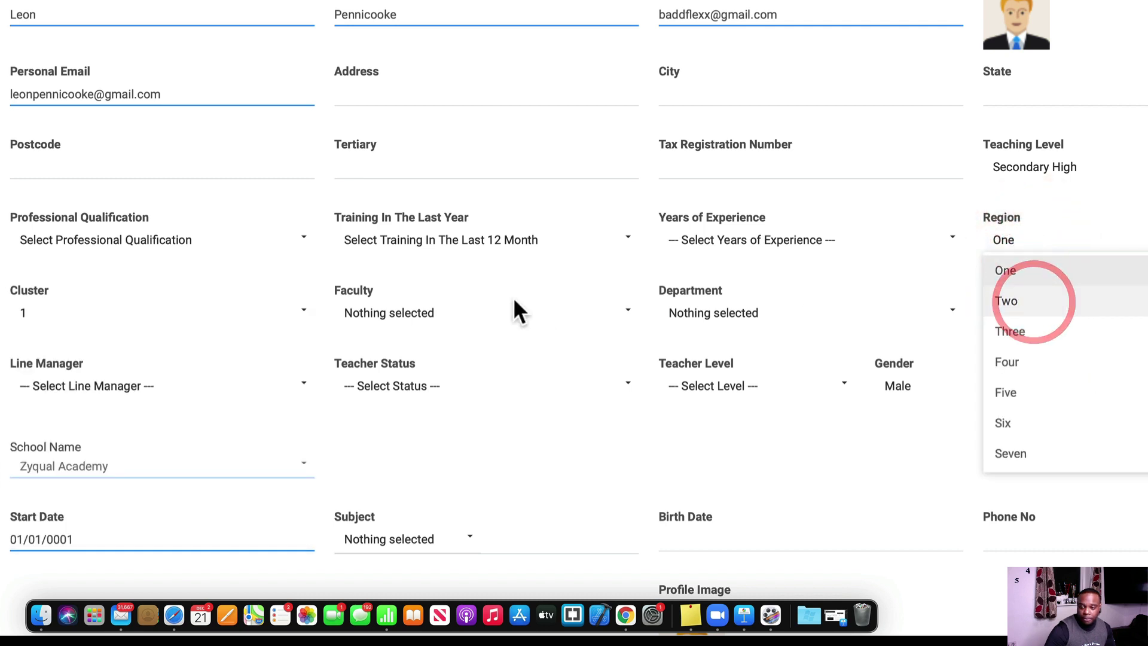
left_click(250, 203)
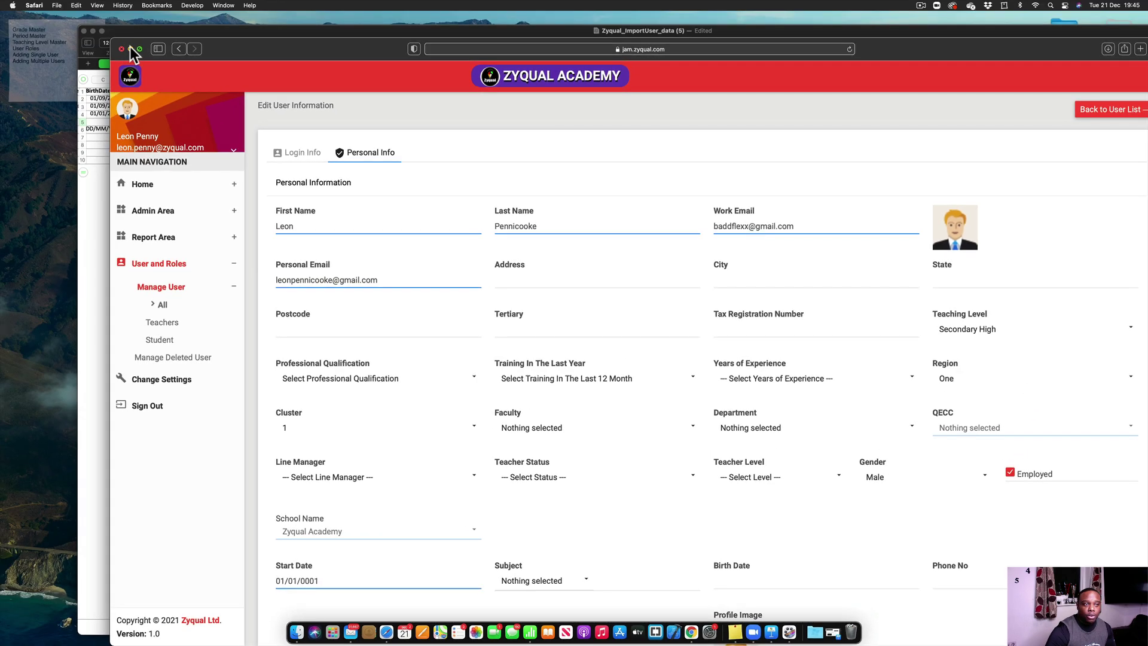
Step: Return to the import spreadsheet in Numbers and review the Tertiary, TaxRegistrationNumber and TeachingLevel entries in row 2
left_click(130, 34)
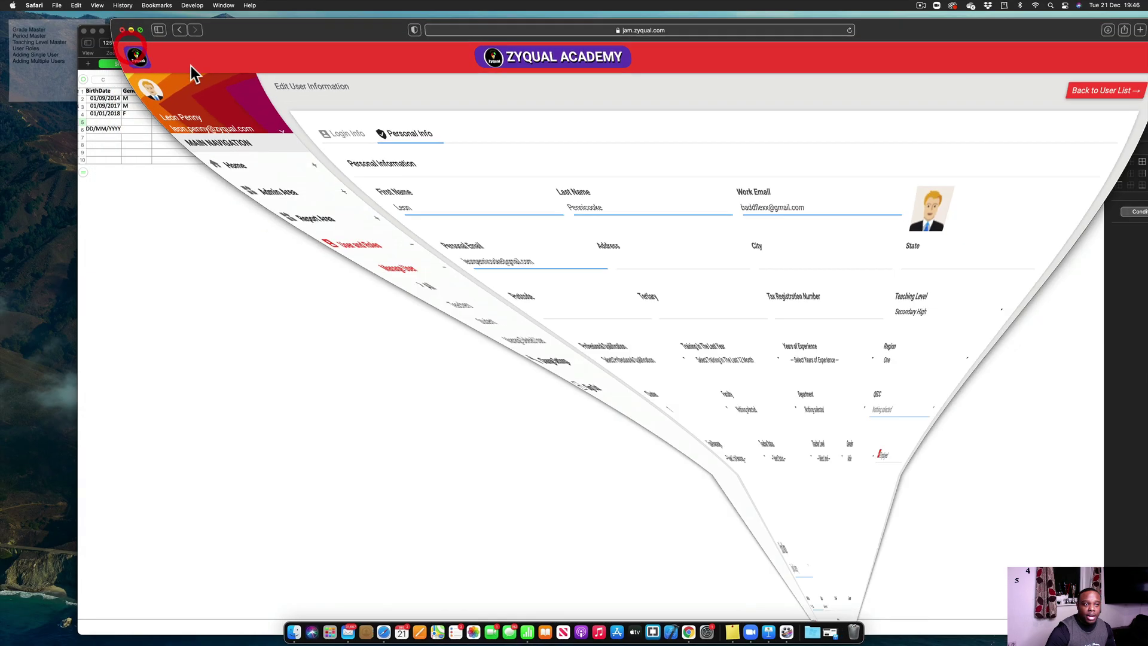
left_click(601, 84)
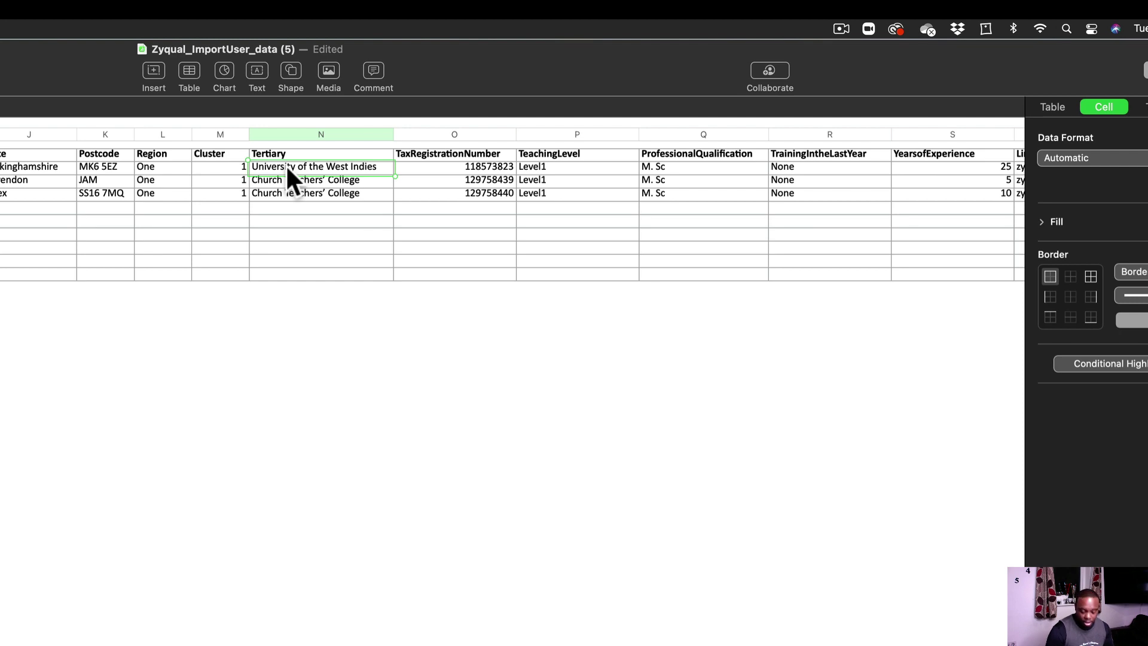
left_click(409, 158)
left_click(407, 168)
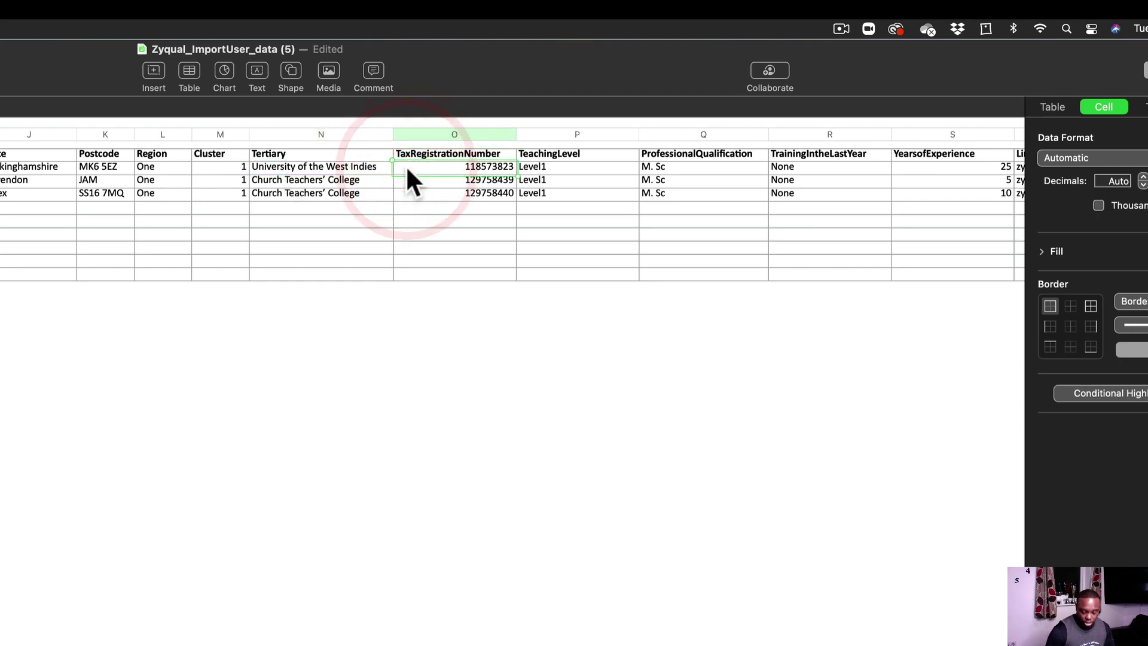
key("Tab")
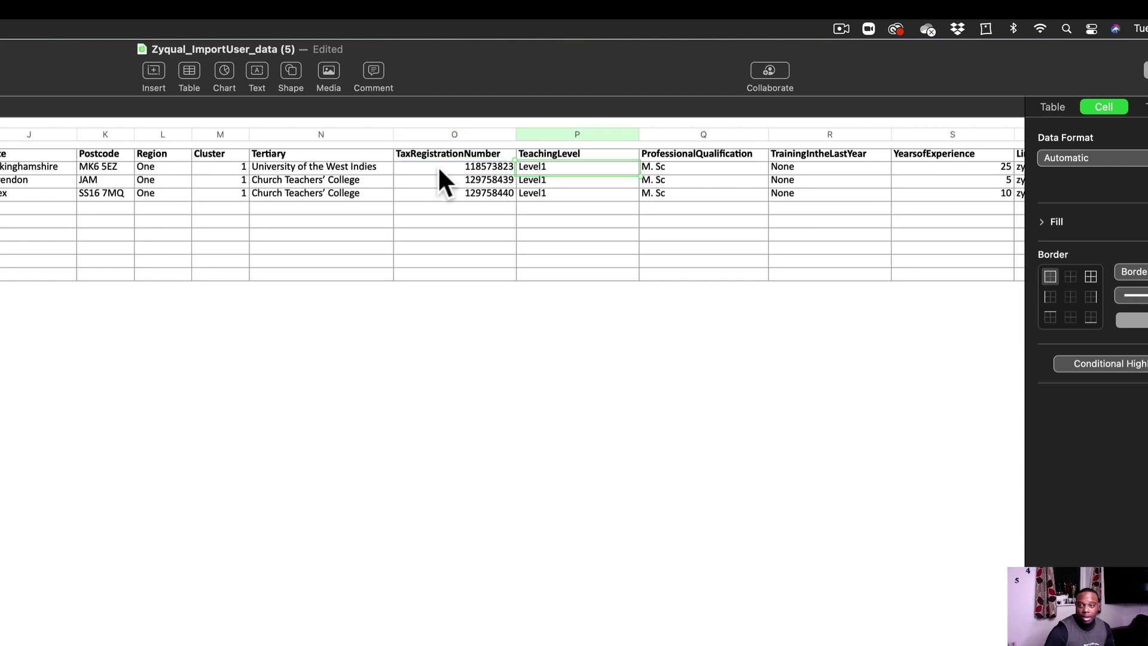
left_click_drag(521, 91, 480, 62)
left_click(482, 58)
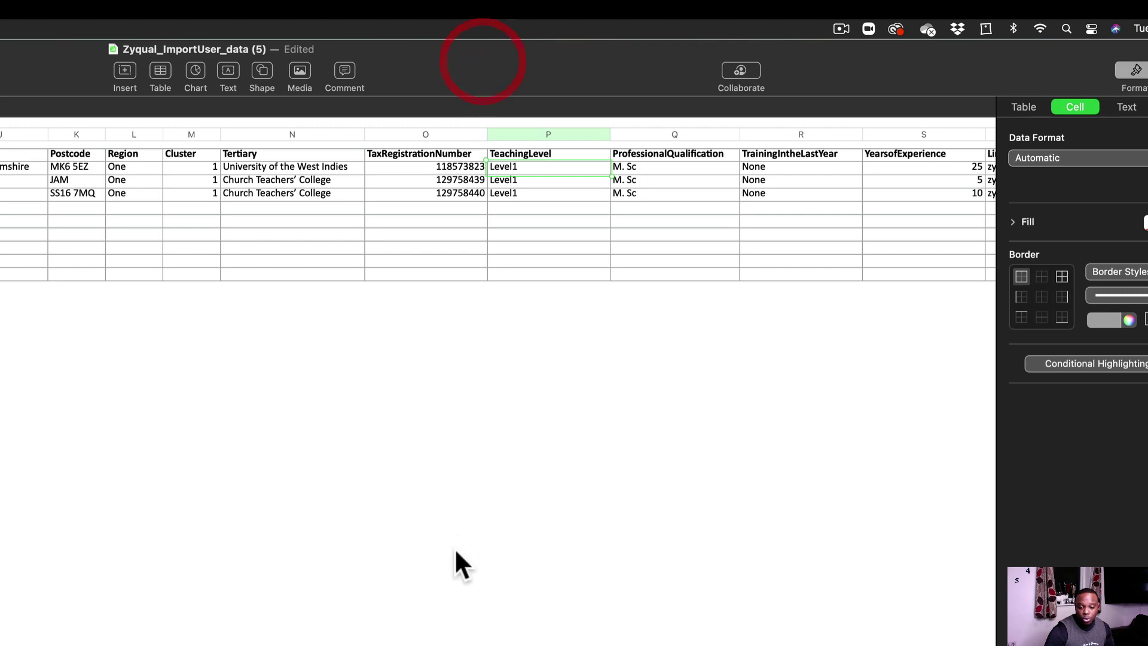
Step: Check the ProfessionalQualification entry in Q2 against the user's Professional Qualification options in Zyqual
left_click(654, 166)
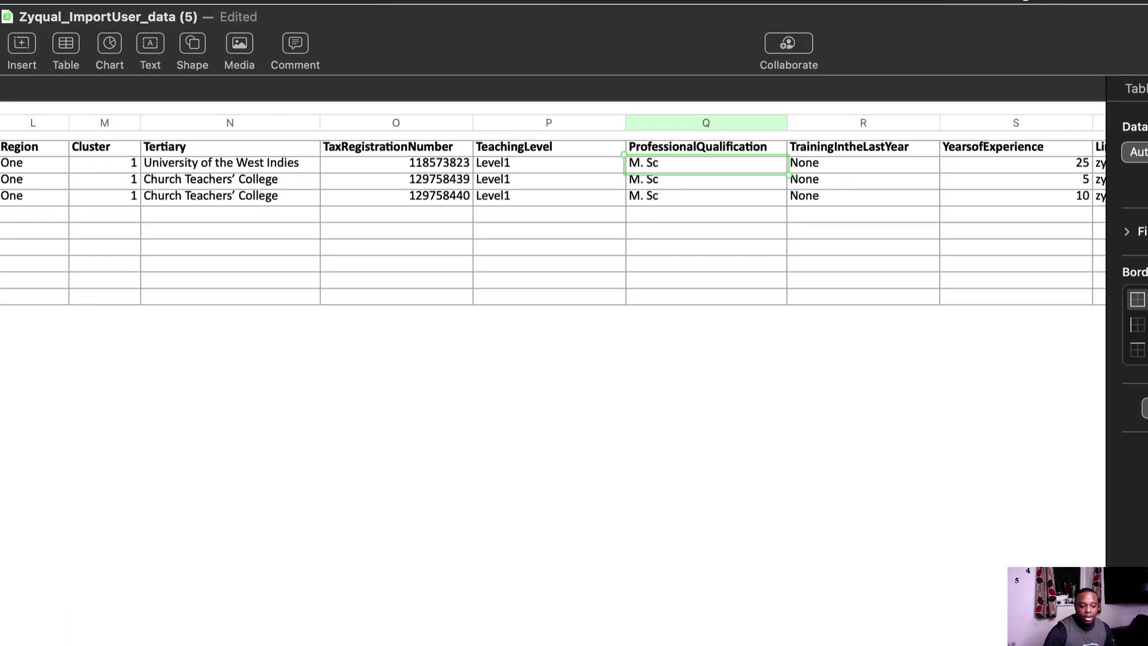
key("super+Tab")
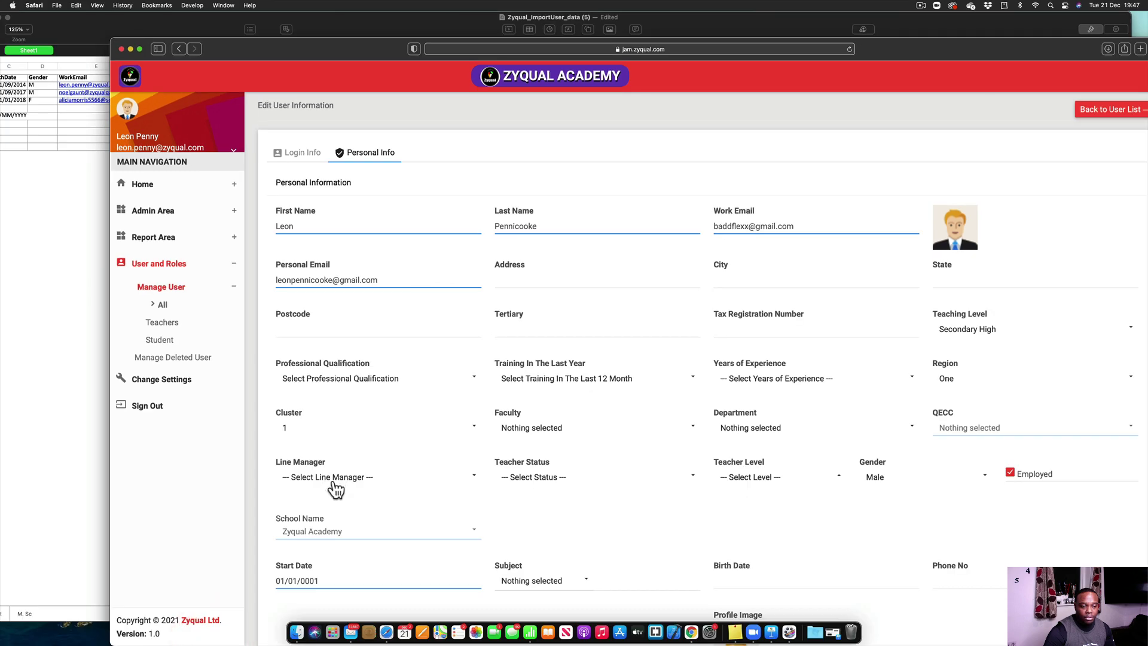
left_click(350, 377)
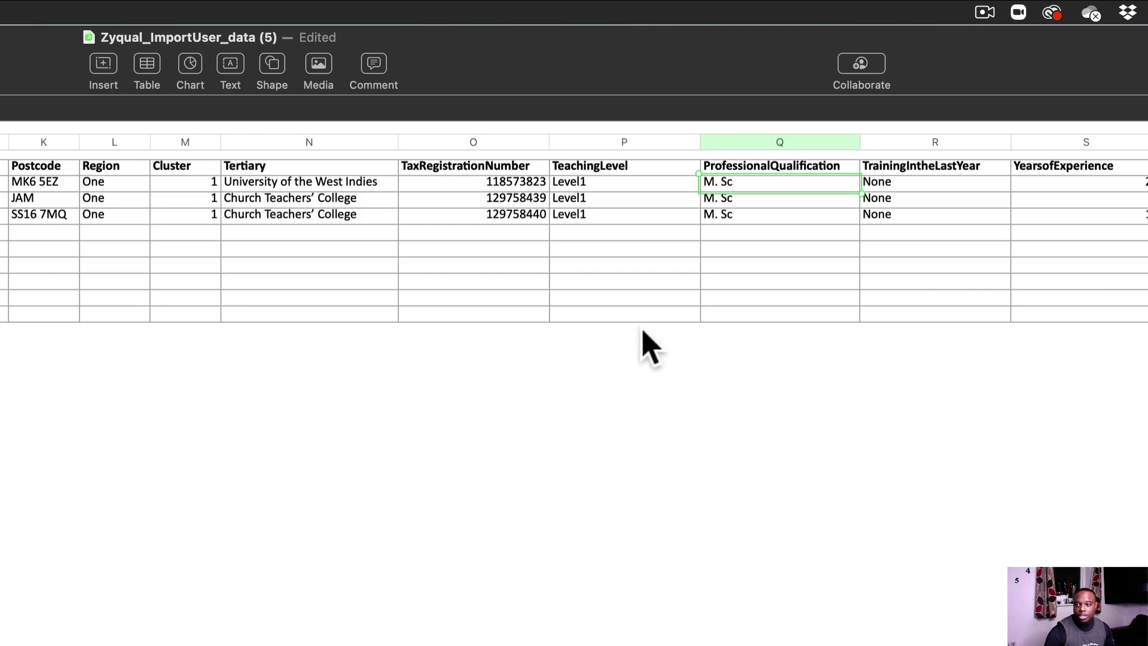
Step: Return to the import spreadsheet in Numbers and review the TrainingIntheLastYear and YearsofExperience entries
scroll(834, 251, "right", 5)
scroll(834, 254, "right", 3)
left_click(687, 198)
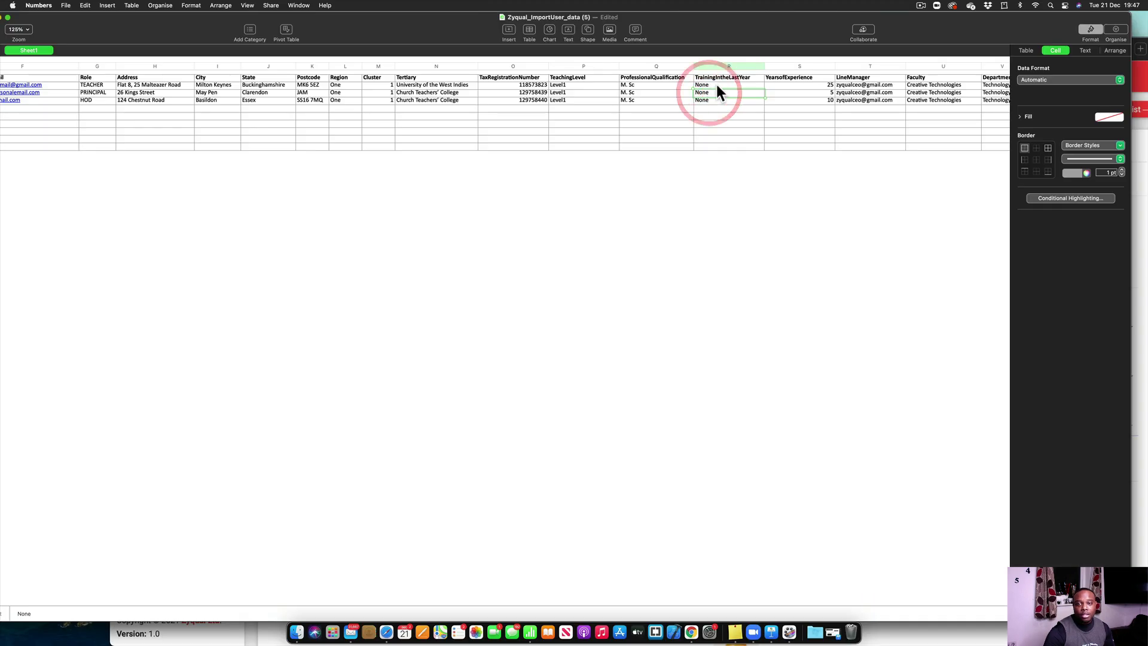
left_click(716, 84)
scroll(634, 198, "right", 5)
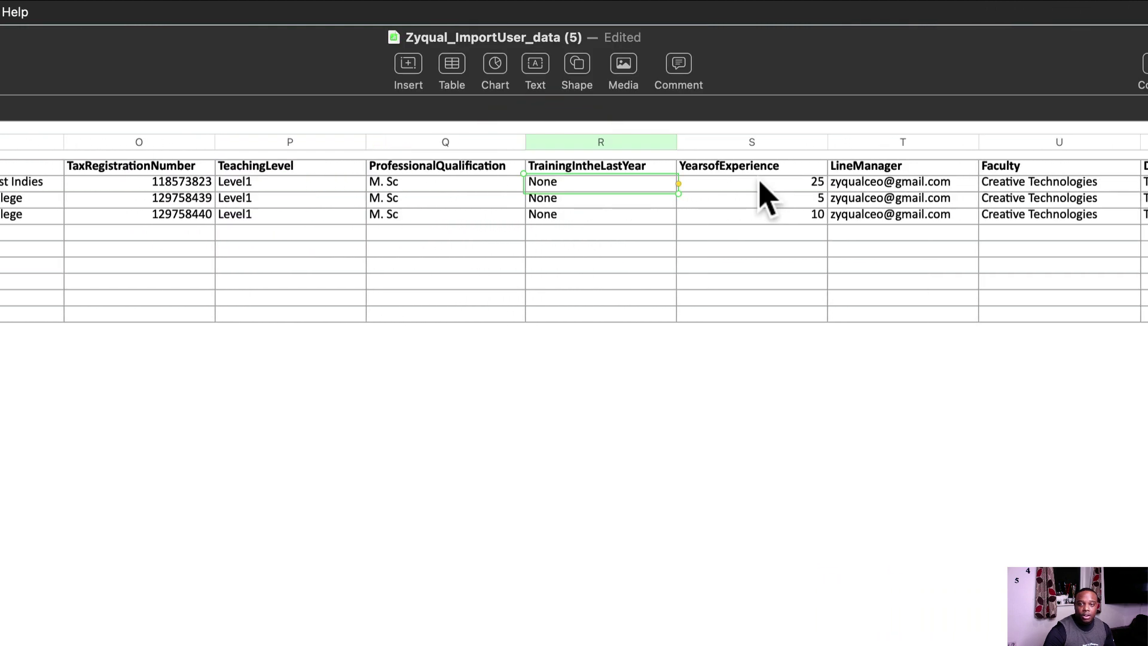
left_click(476, 183)
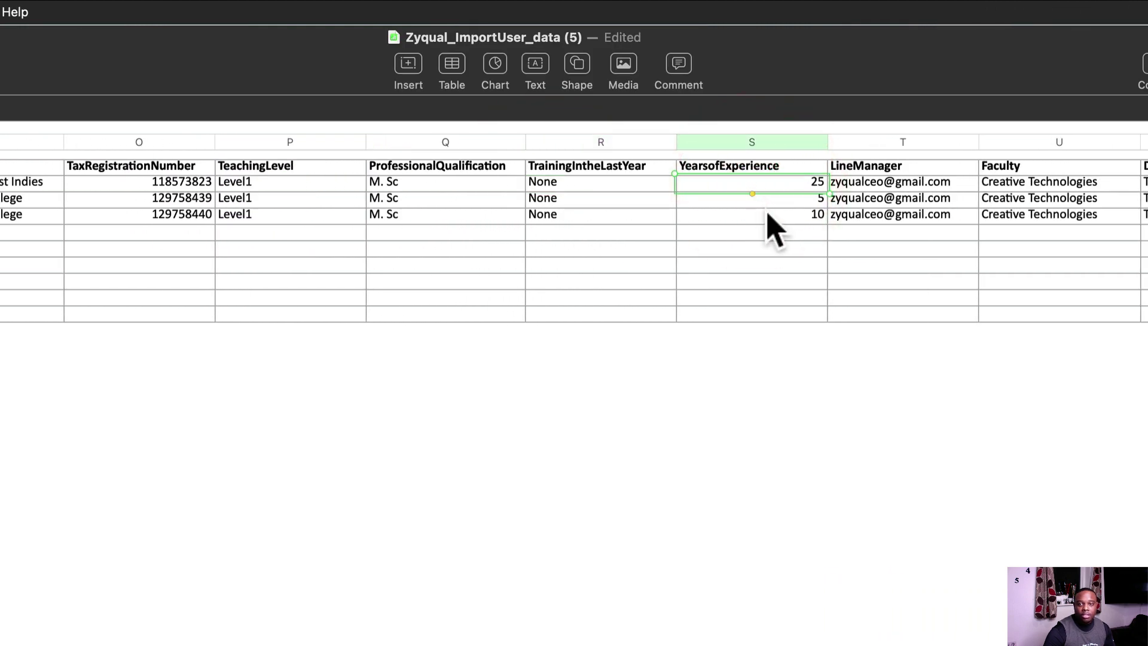
Step: Review the LineManager email entries in T2 to T4 of the import spreadsheet
left_click(862, 183)
left_click(866, 198)
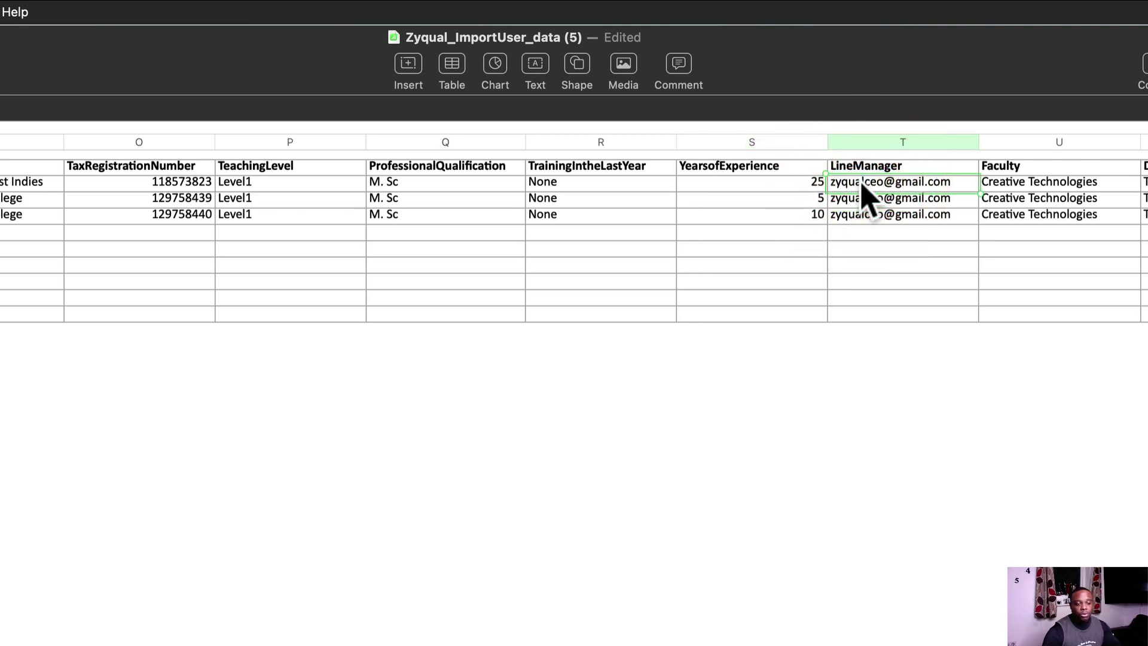
left_click(854, 199)
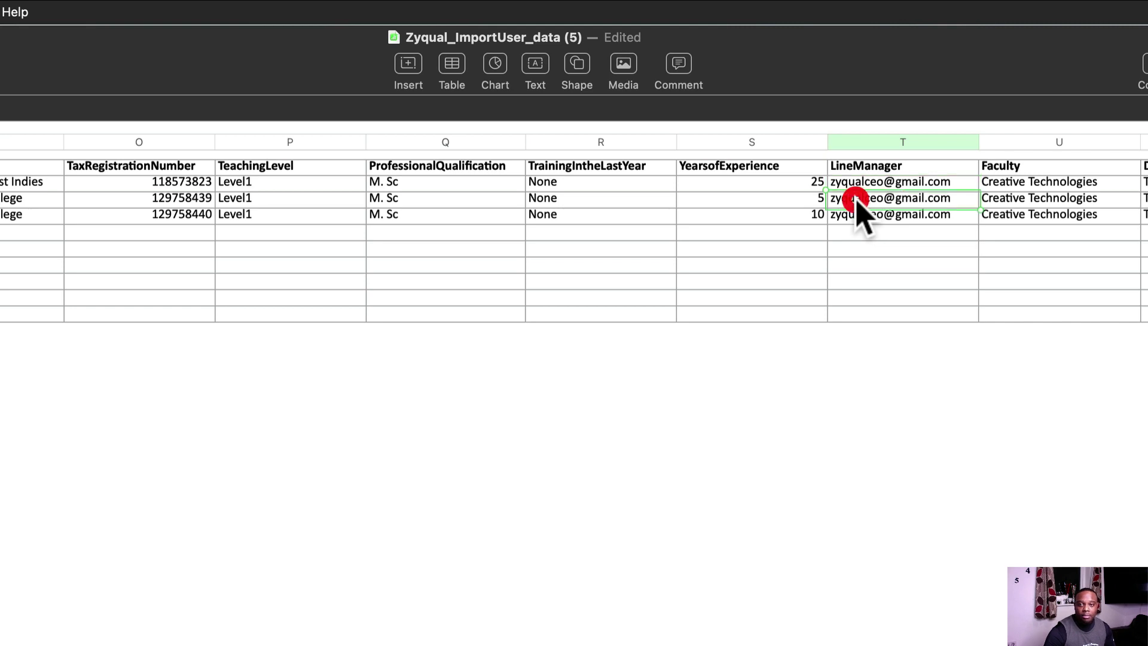
left_click(855, 217)
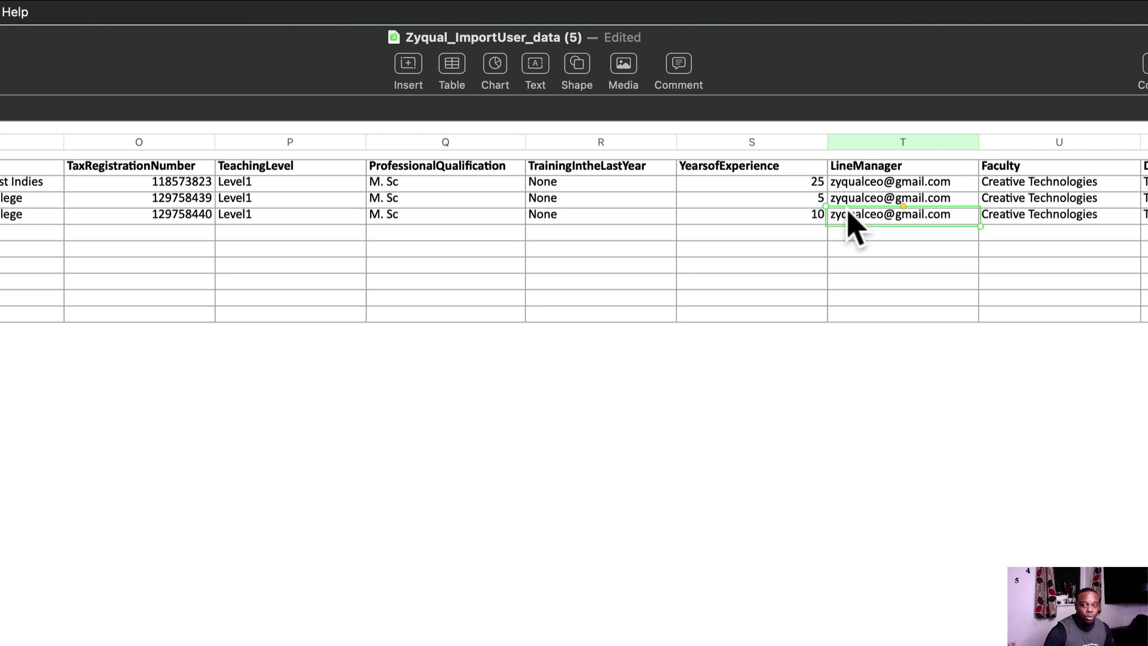
left_click(870, 182)
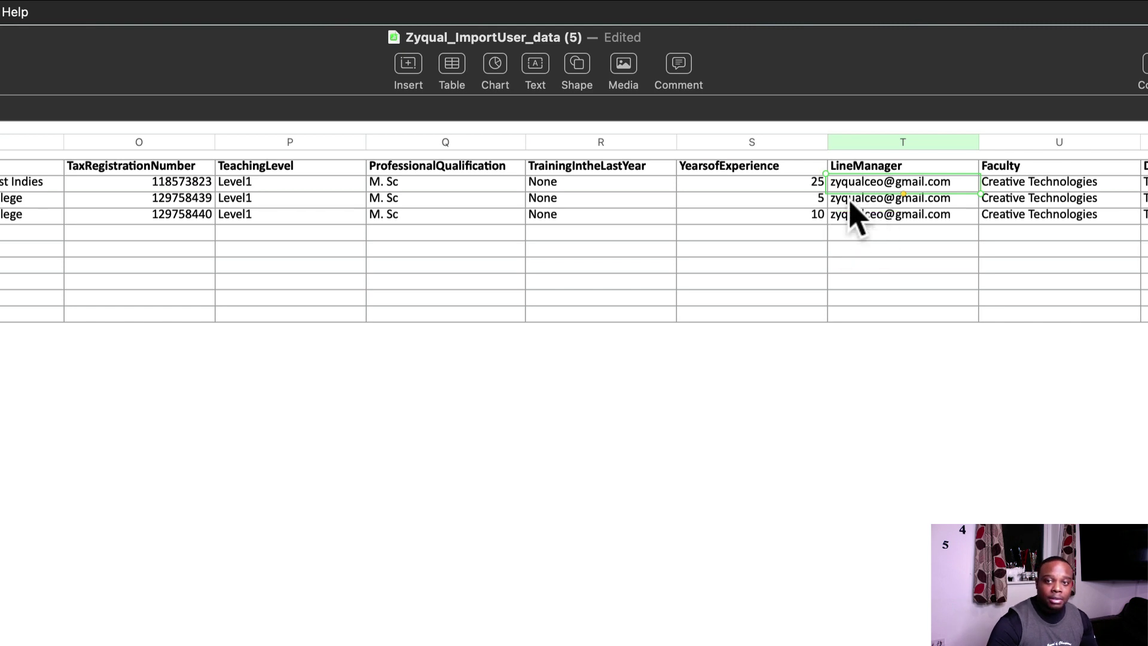
Step: Examine the Faculty entry in U2 and the remaining columns through GeneratedPassword
left_click(1029, 182)
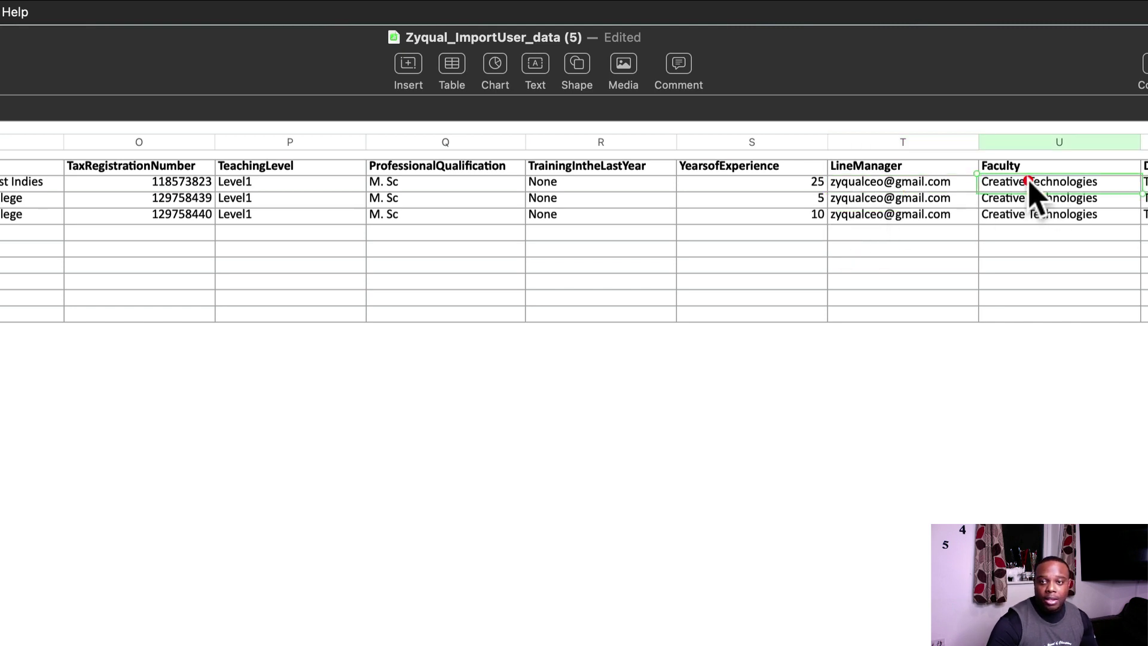
scroll(1034, 212, "right", 15)
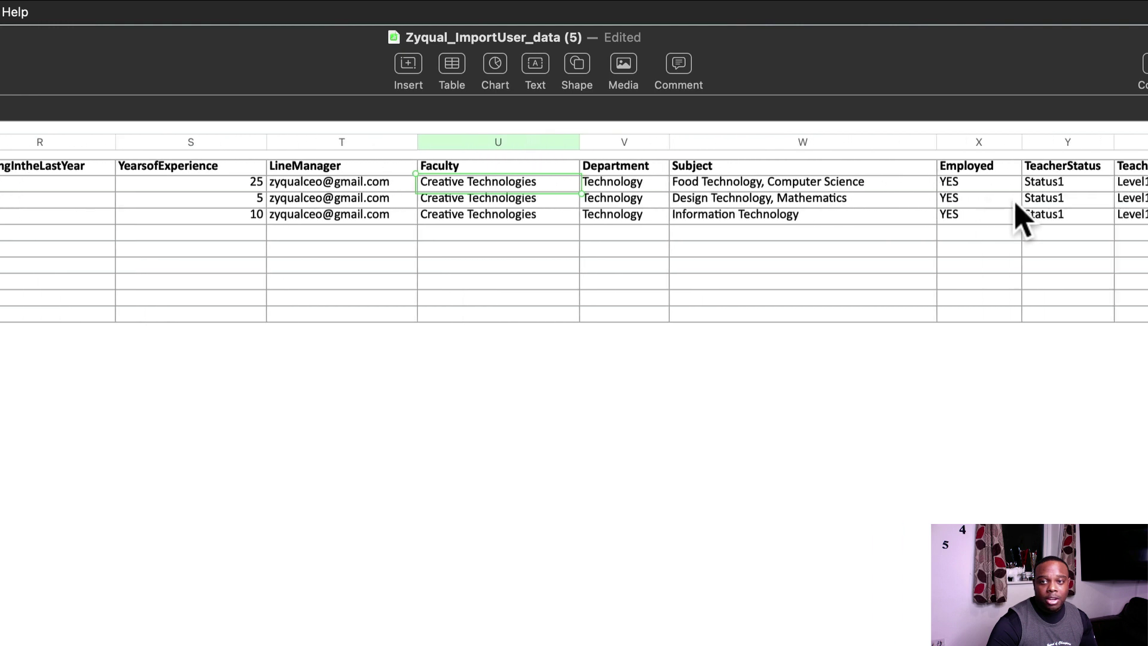
scroll(883, 221, "right", 2)
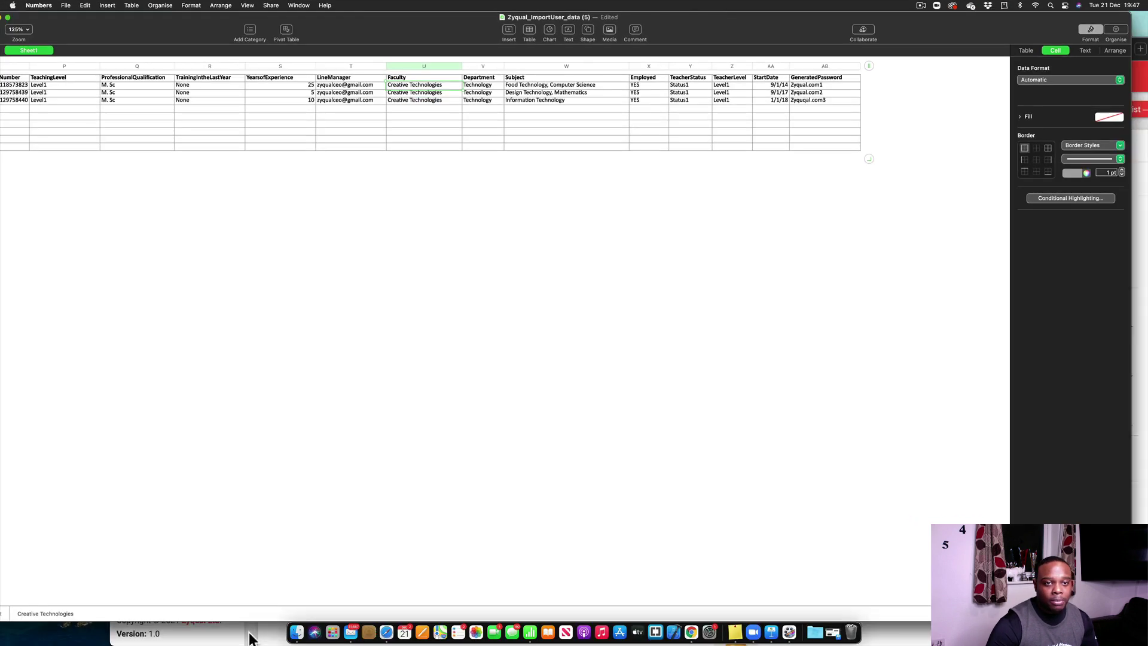
Step: Switch to Zyqual, close the Professional Qualification options, and look over the user's Personal Info form
left_click(249, 638)
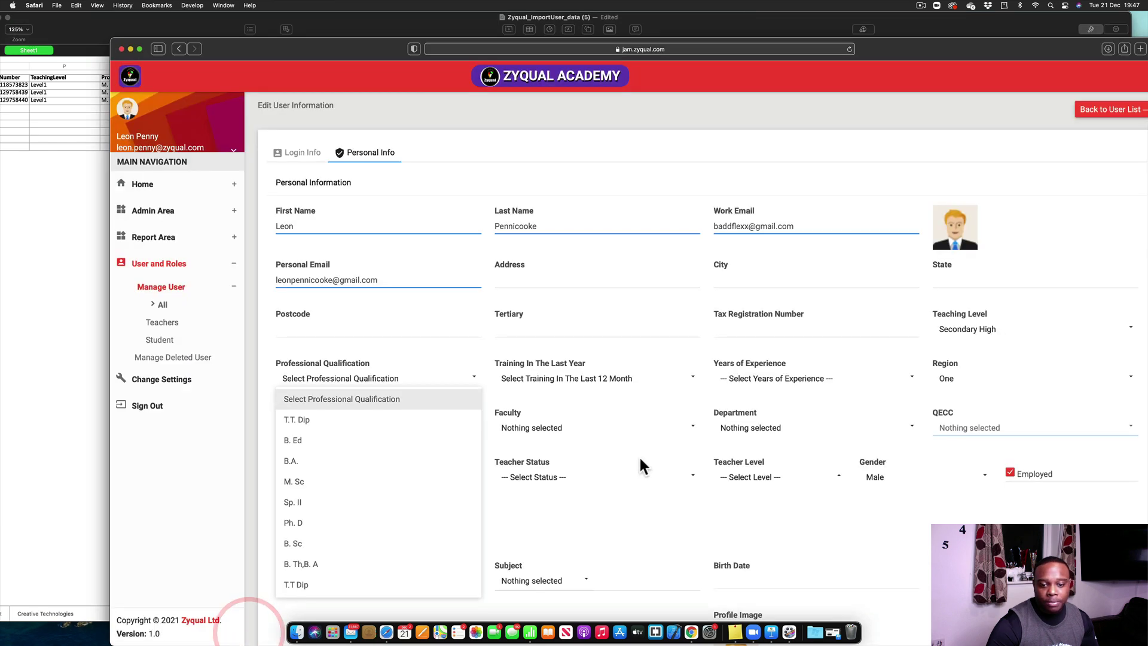
left_click(640, 521)
scroll(641, 524, "down", 3)
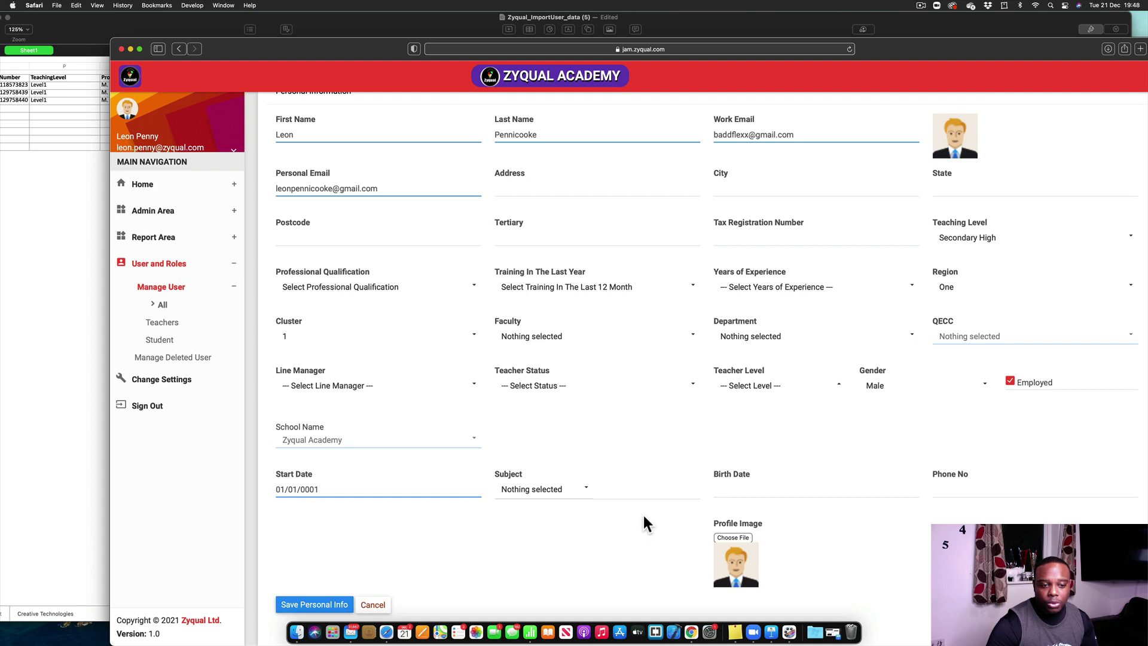
scroll(644, 518, "down", 2)
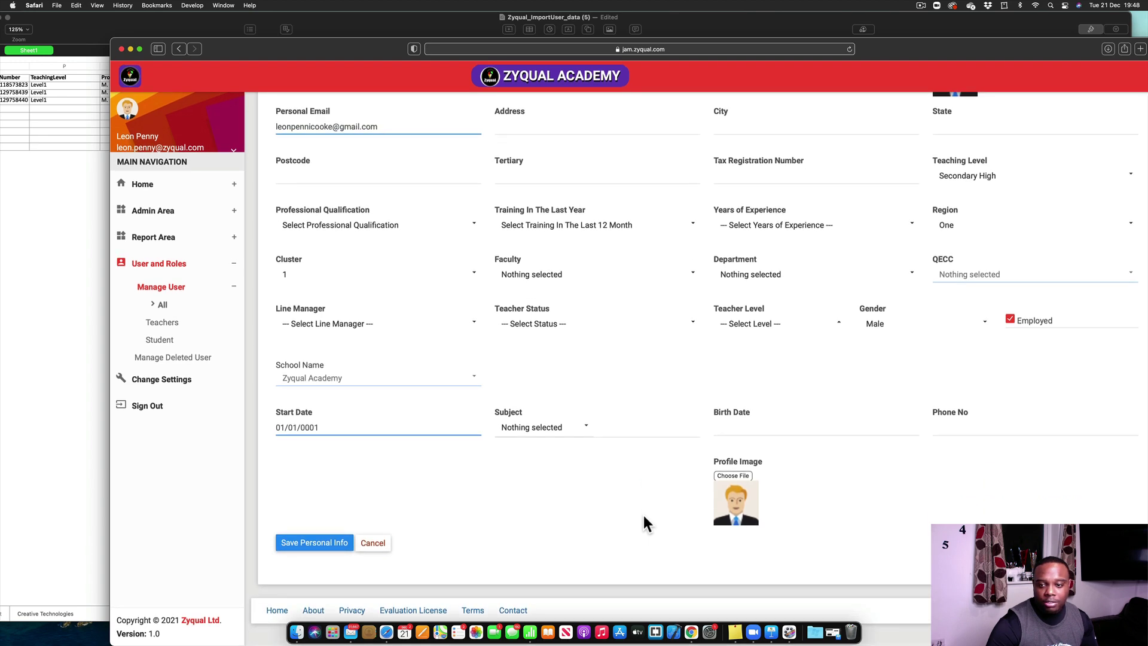
scroll(643, 516, "up", 5)
scroll(575, 371, "down", 2)
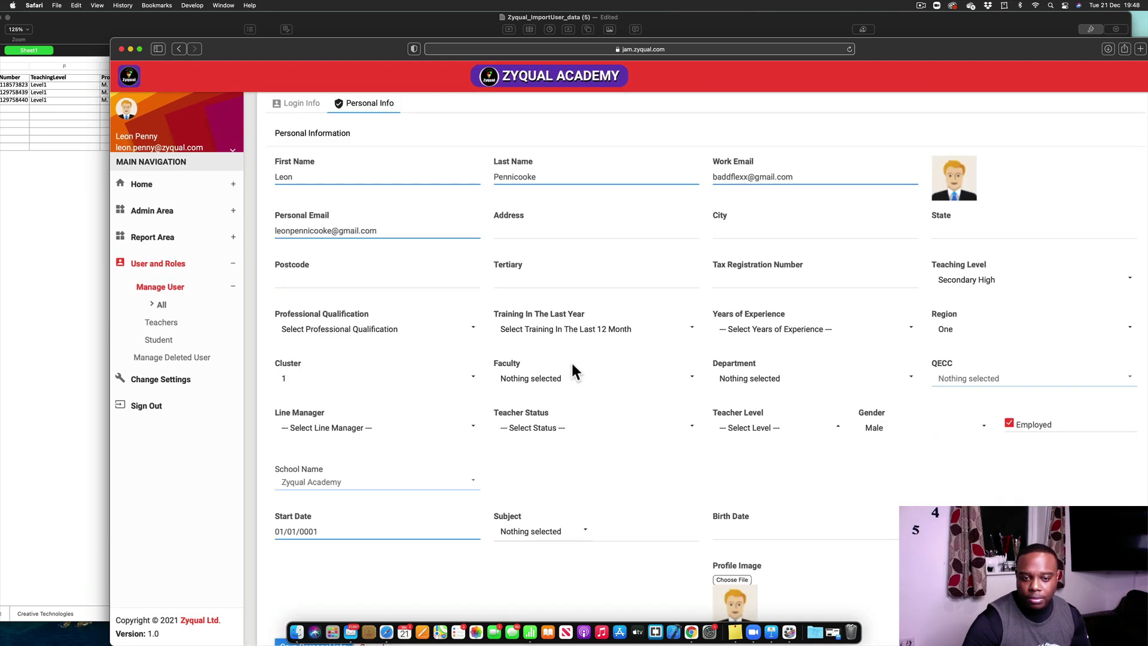
Step: Look through the user's Faculty options, toggle Creative Technologies on and off, and select it again
left_click(518, 380)
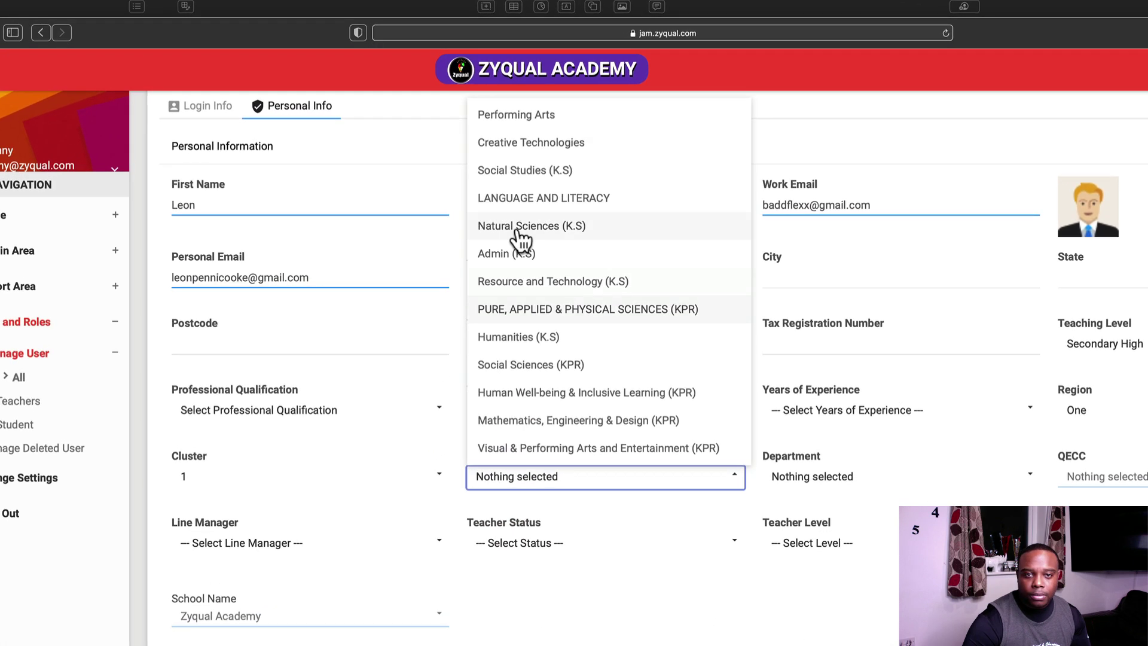
left_click(506, 144)
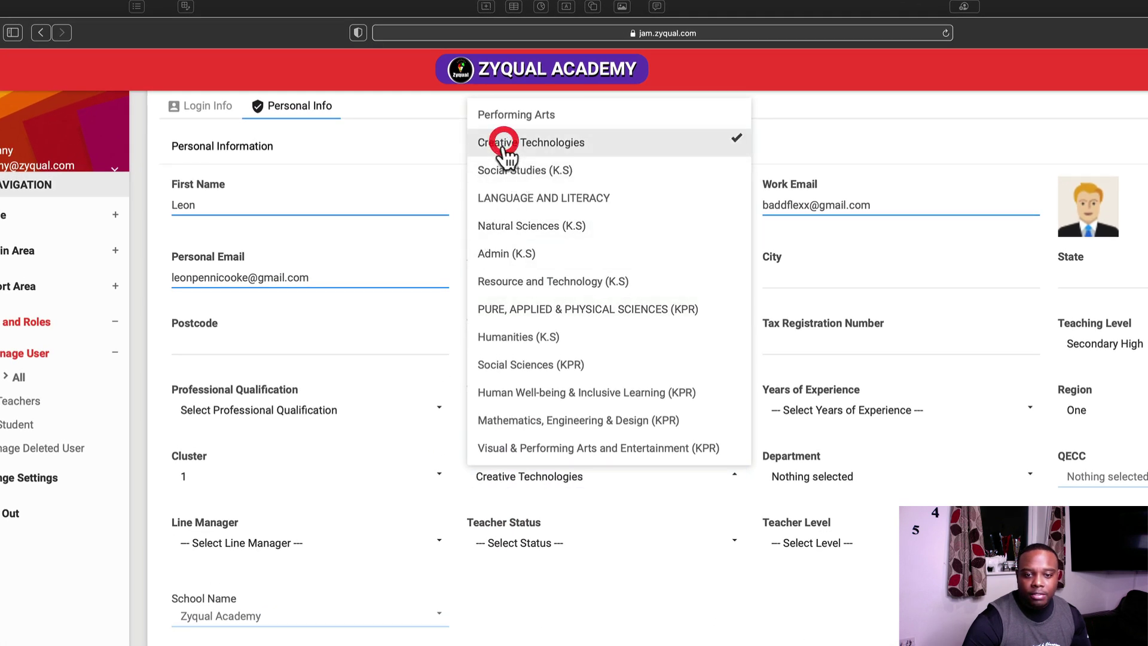
left_click(544, 146)
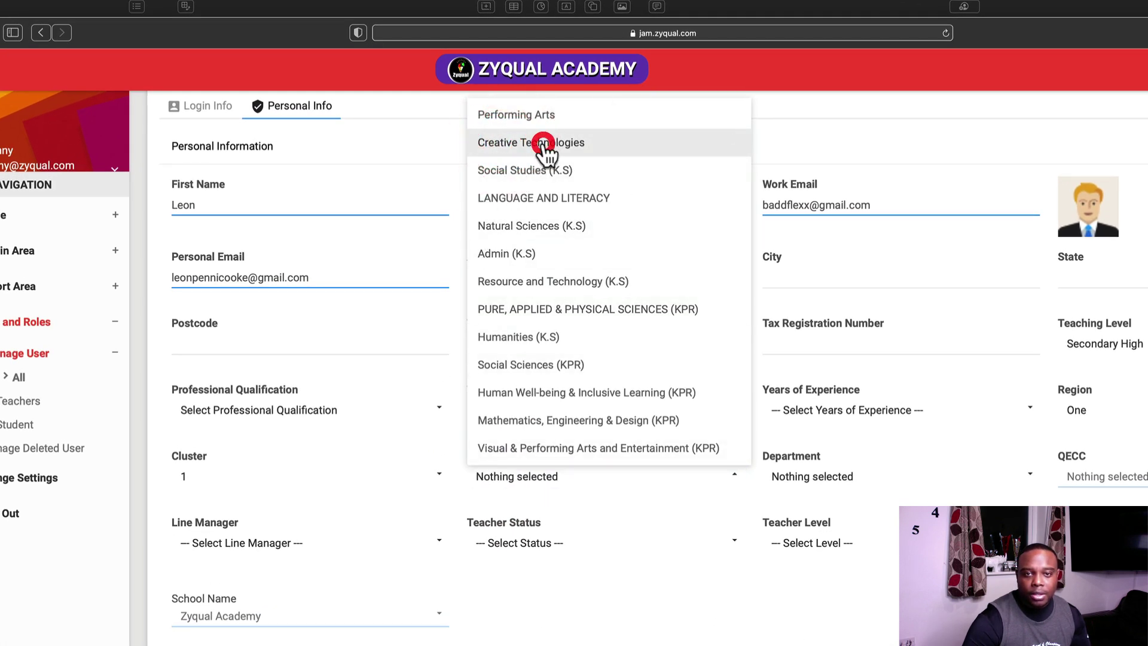
left_click(531, 484)
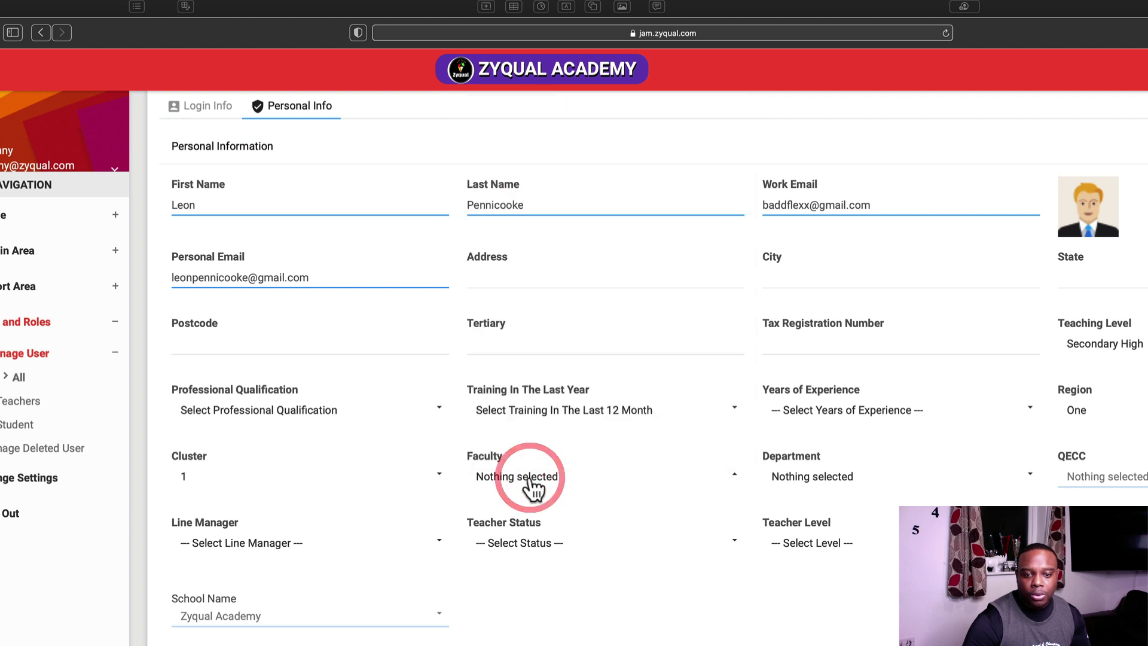
left_click(531, 487)
left_click(521, 143)
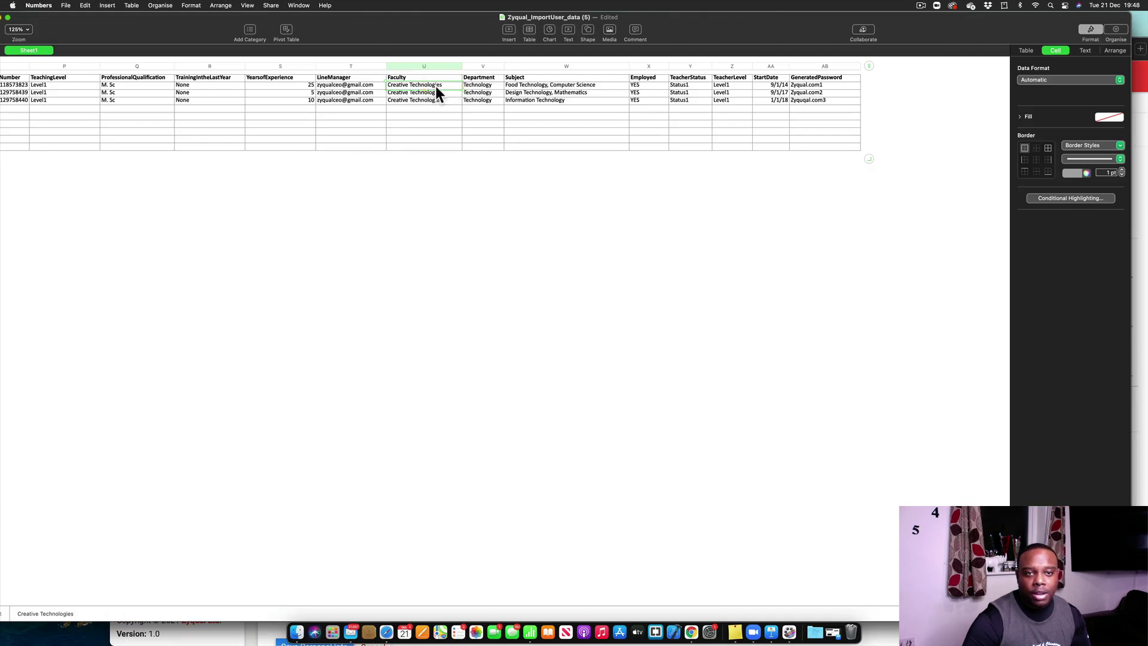
Step: Return to the import spreadsheet in Numbers and examine the Department entry in V2 and the comma-separated subjects in W2
left_click(476, 86)
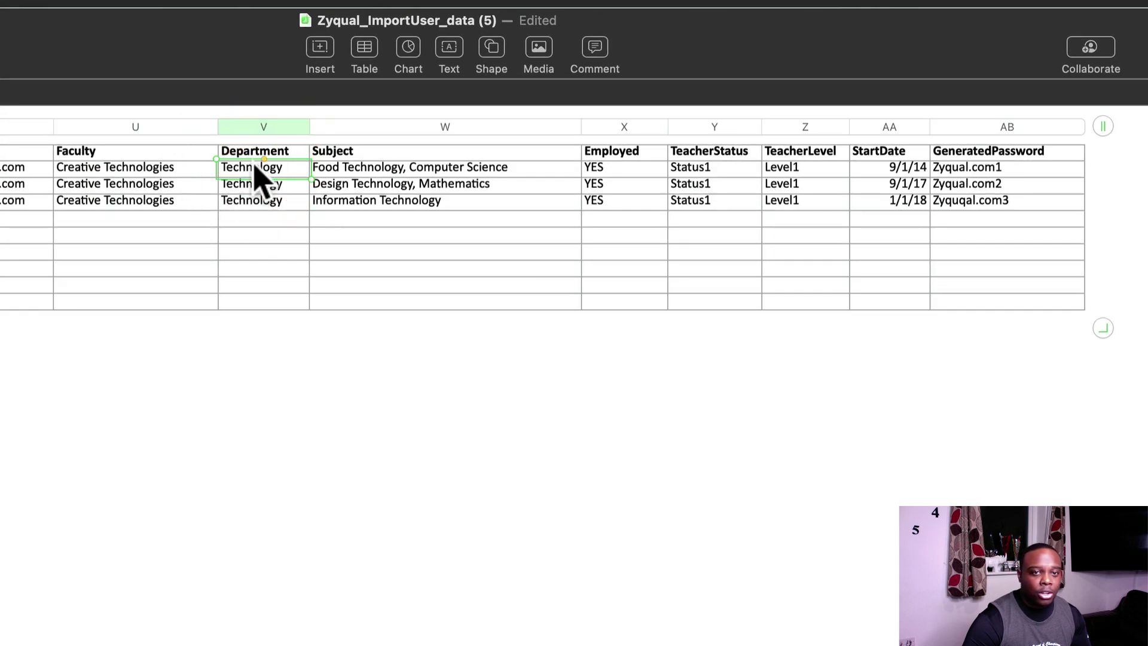
left_click(354, 167)
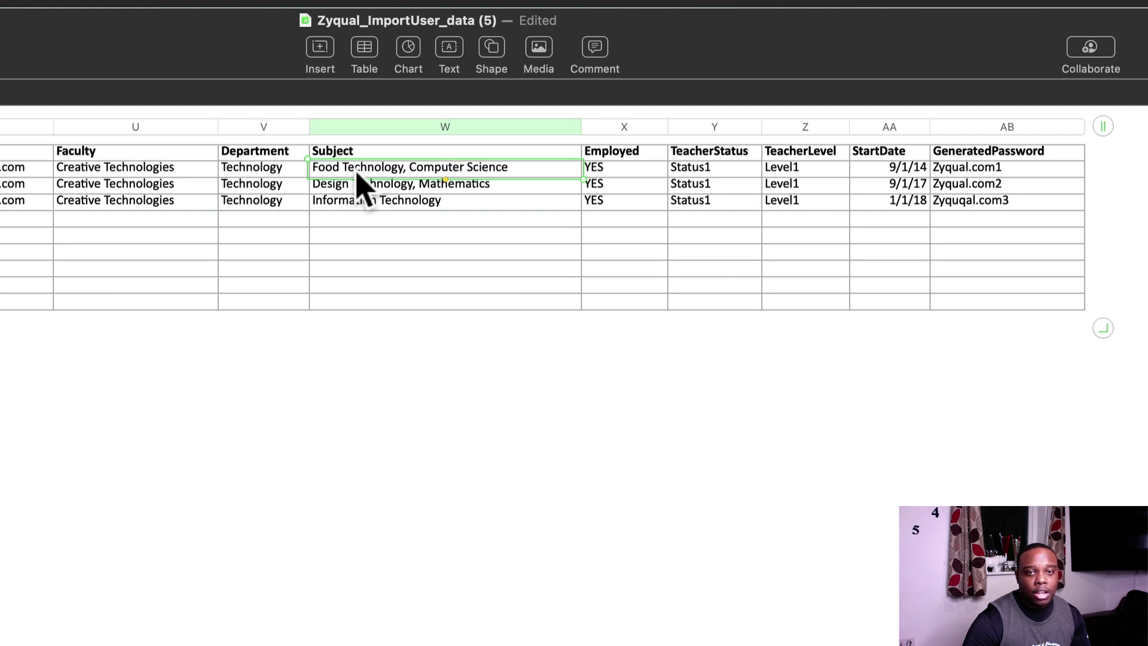
left_click(466, 168)
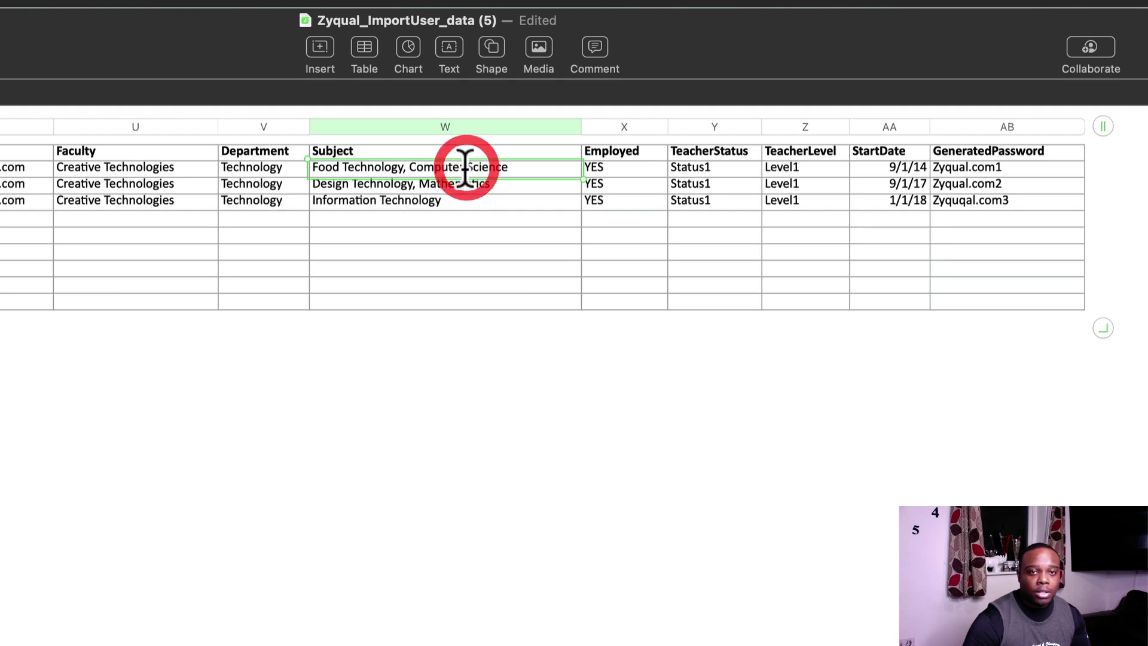
left_click(404, 169)
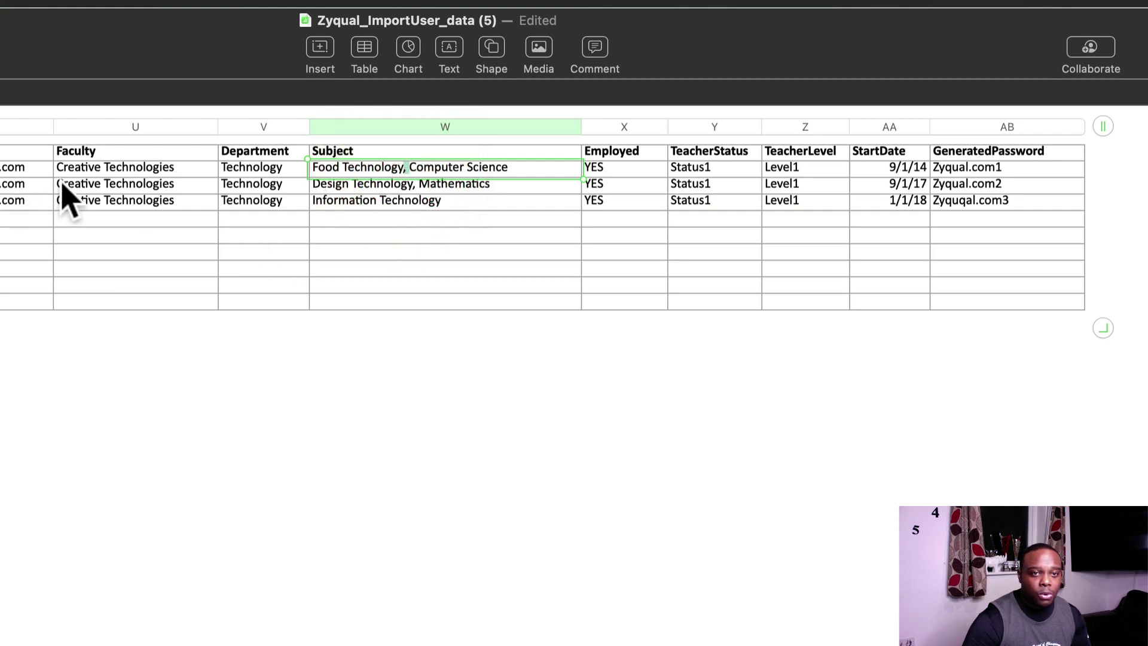
Step: Inspect the end of the Faculty text in U2, and check the Employed entry in X2
left_click(184, 170)
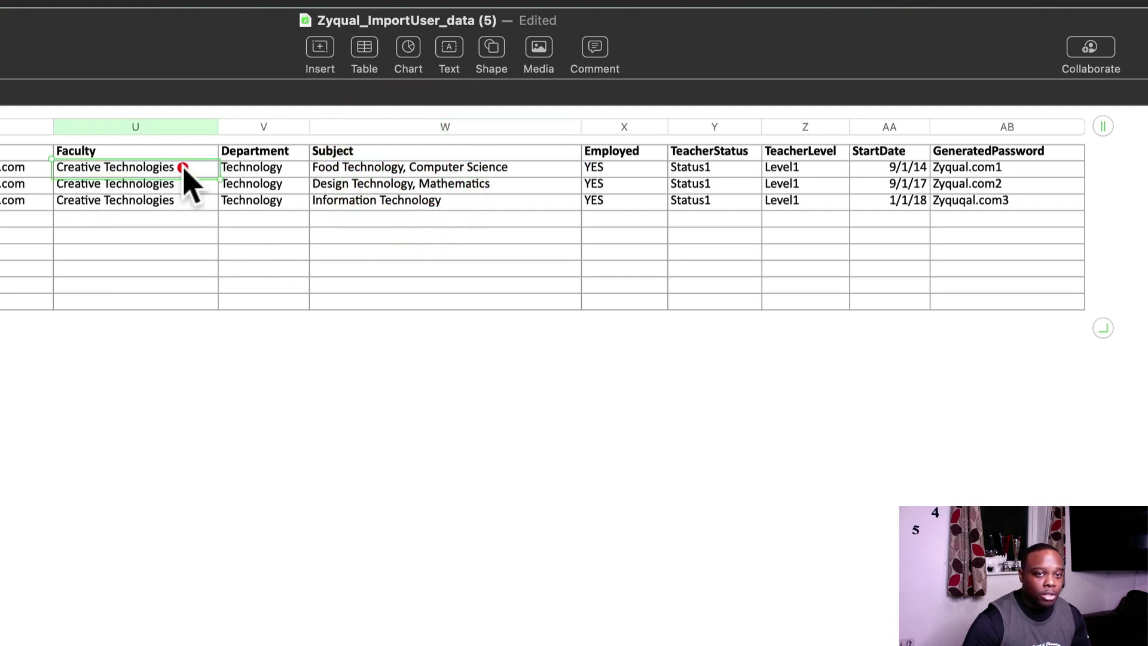
double_click(181, 171)
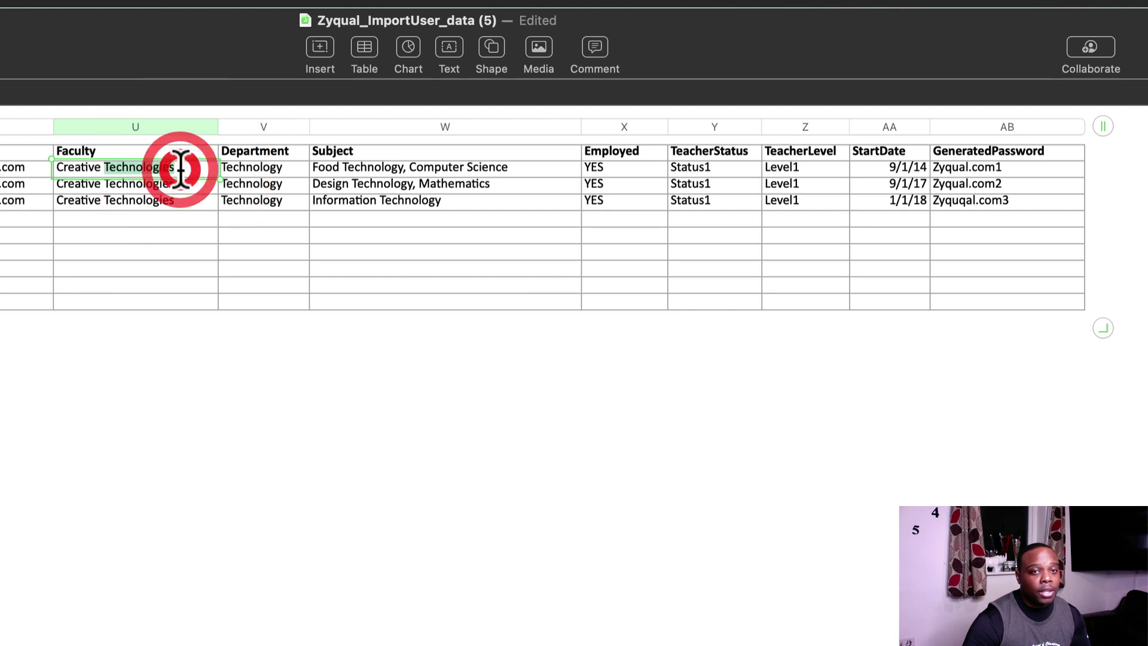
left_click(182, 170)
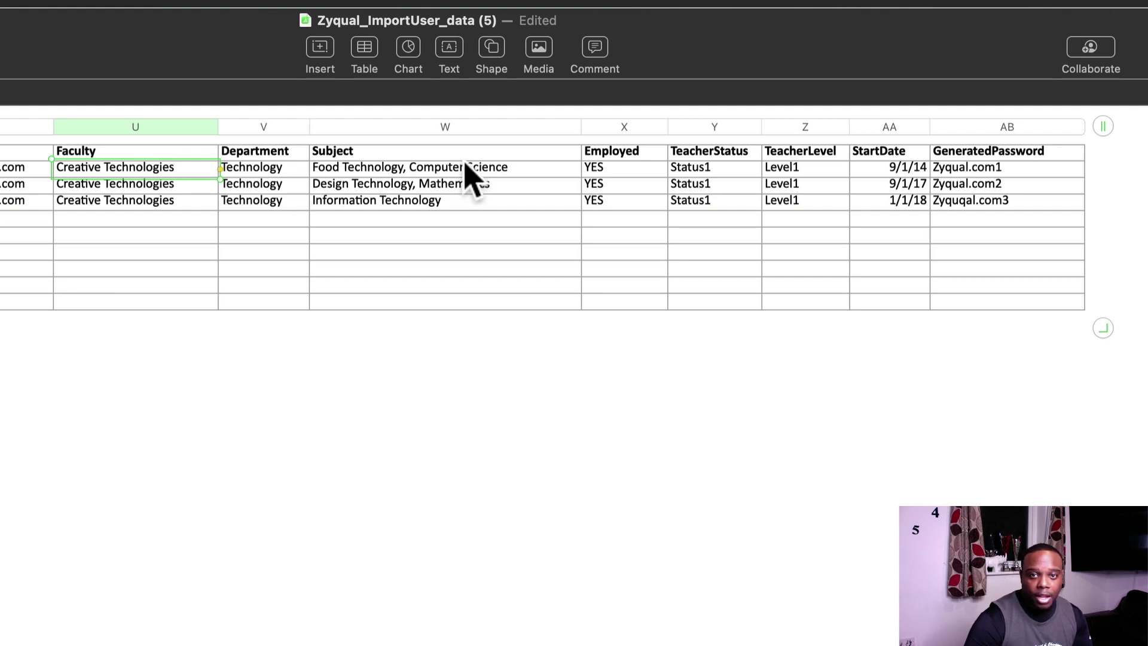
left_click(607, 172)
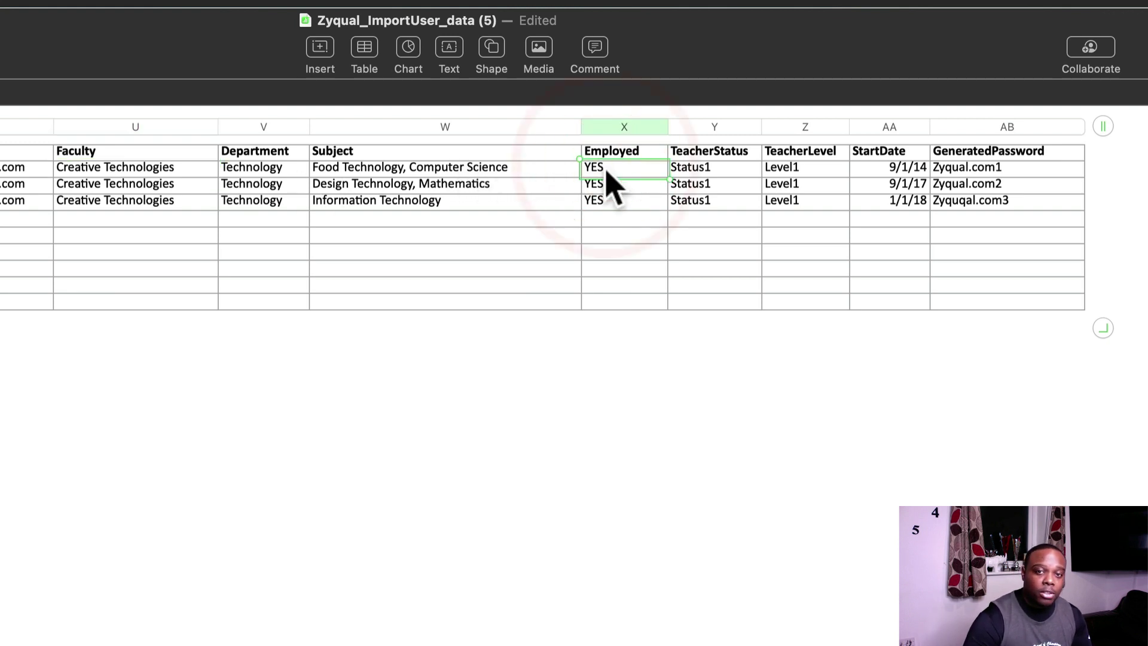
Step: Check the TeacherStatus entry in Y2, and look over the Teacher Status options in the Zyqual Personal Info form
scroll(606, 173, "right", 1)
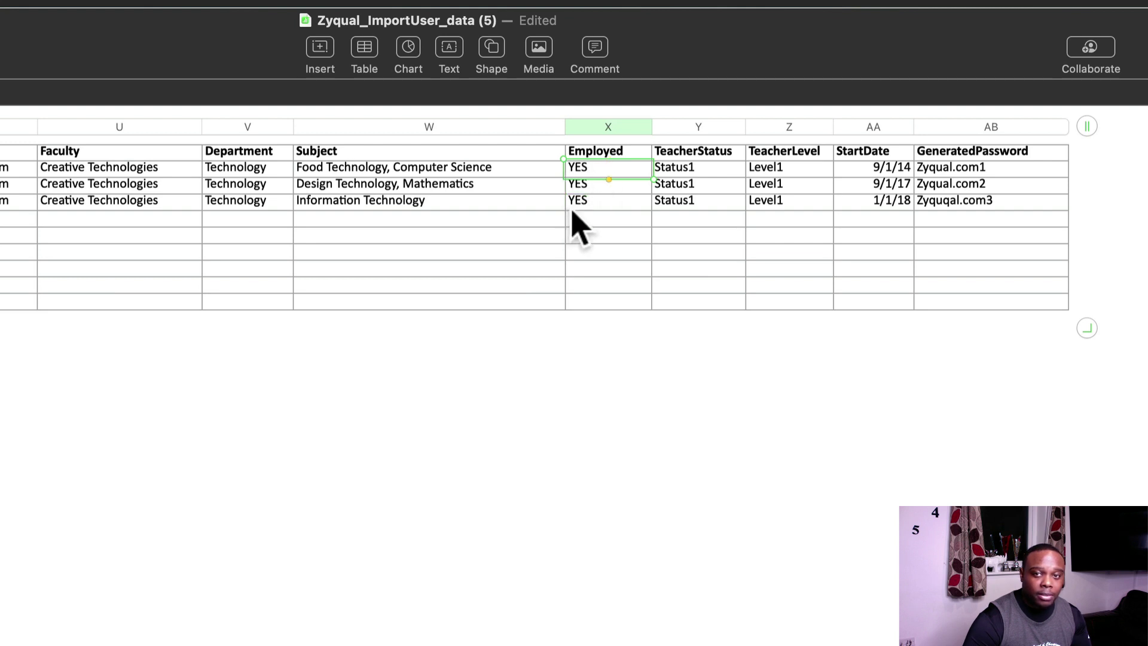
left_click(695, 169)
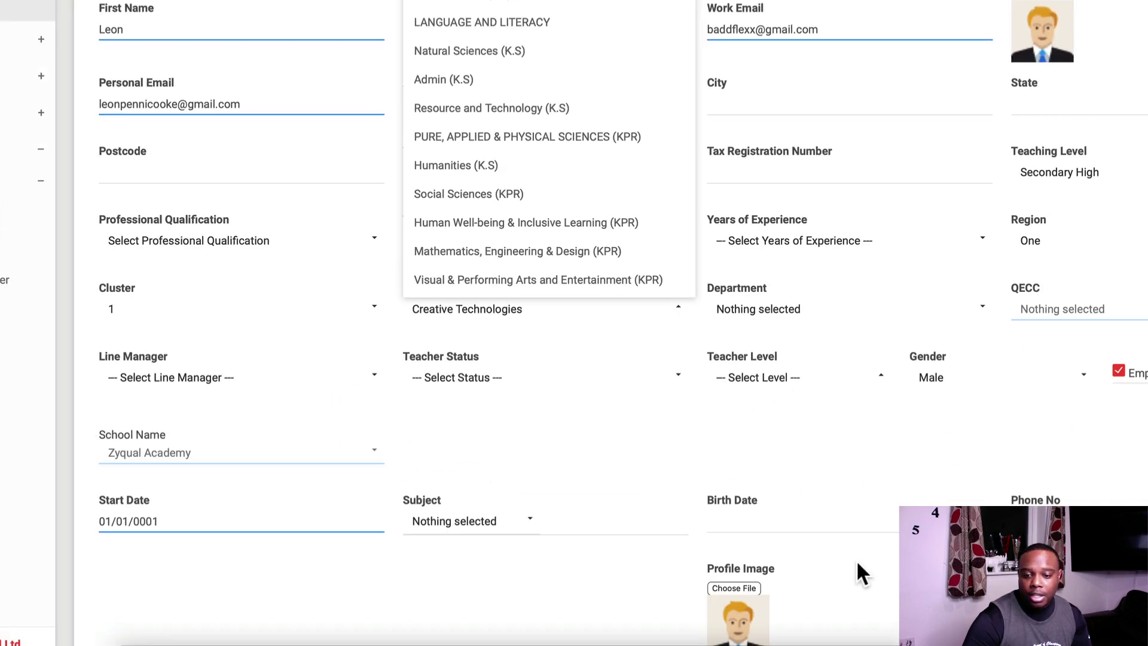
left_click(869, 565)
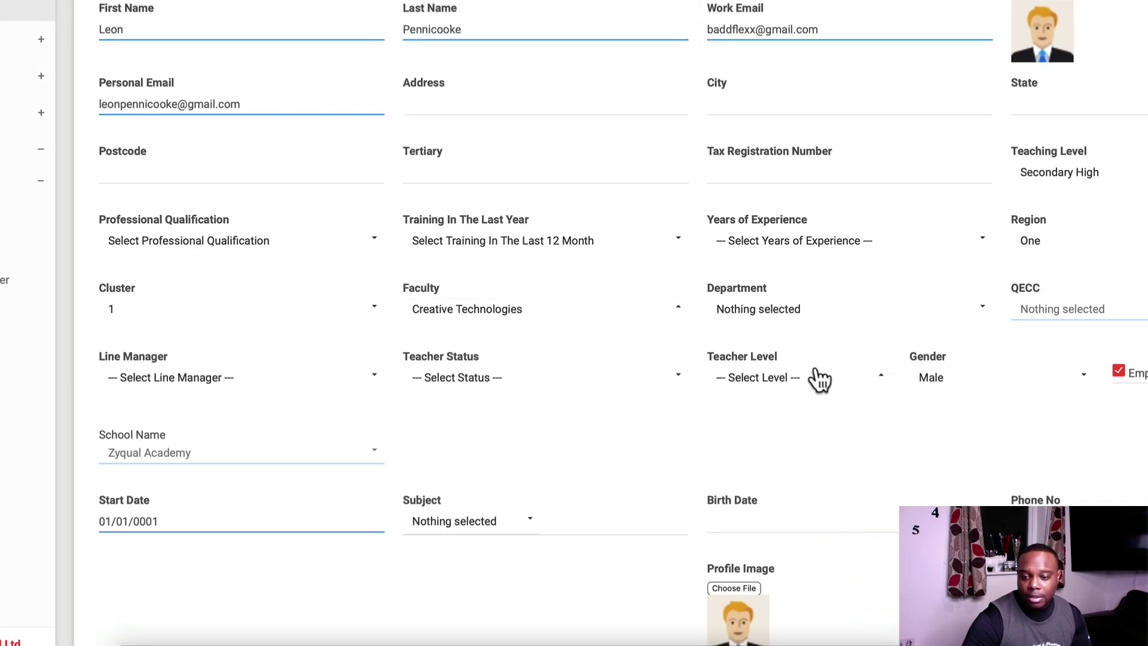
scroll(818, 375, "down", 1)
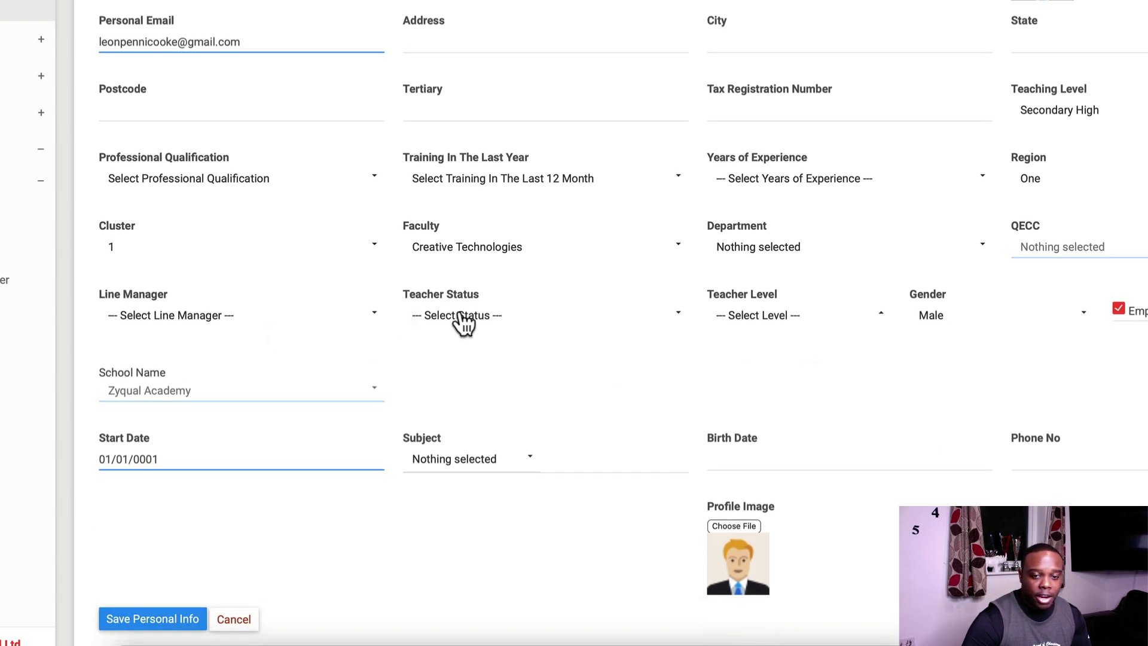
left_click(490, 321)
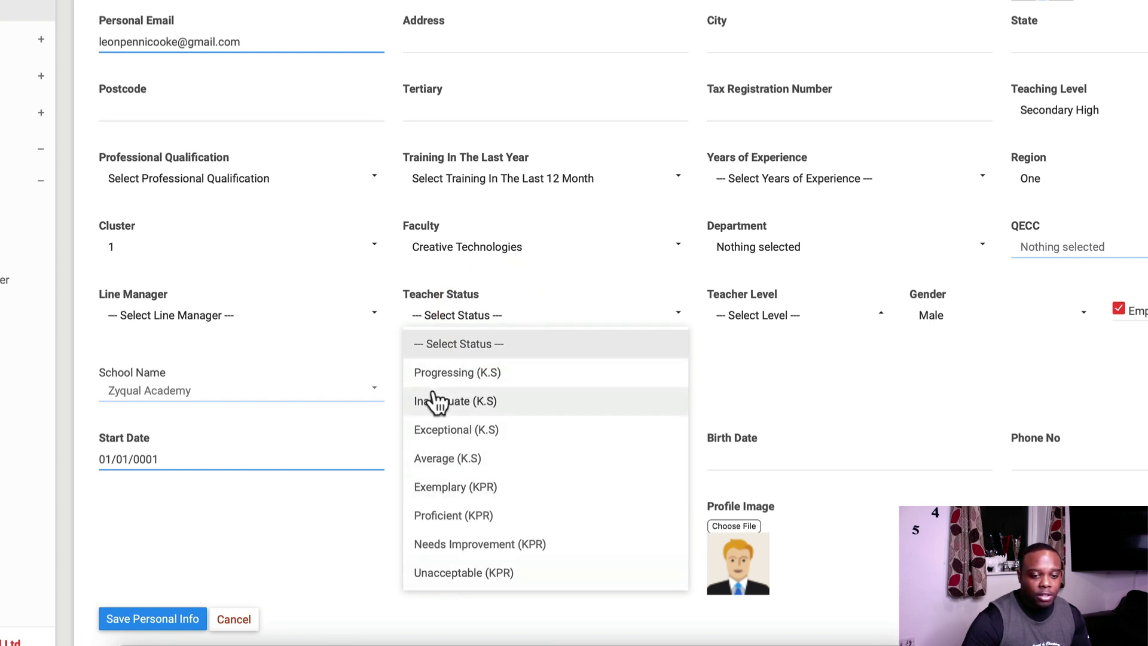
left_click(339, 515)
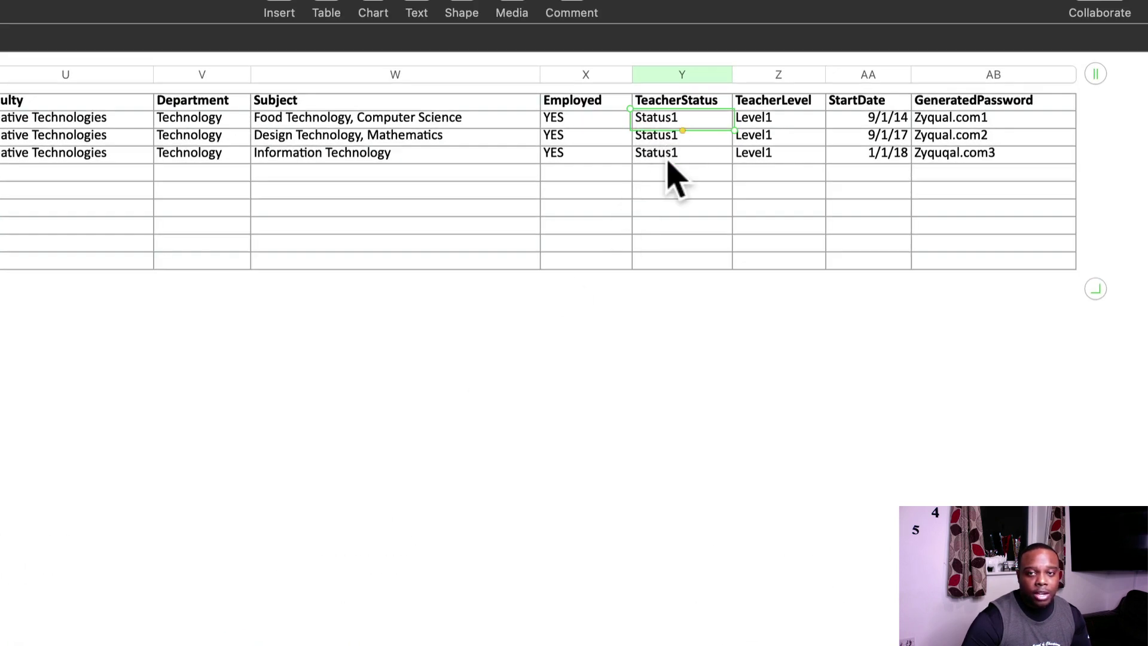
Step: Check the TeacherLevel entry in Z2 of the import spreadsheet, and compare it with Zyqual's Teacher Level options
left_click(777, 119)
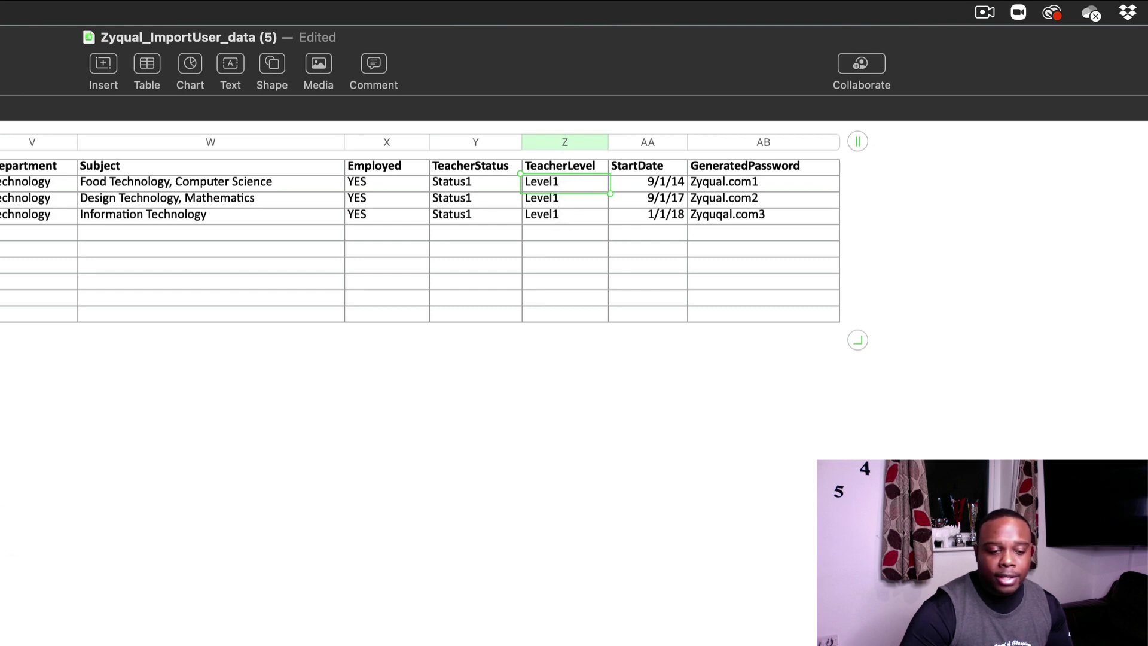
key("super+Tab")
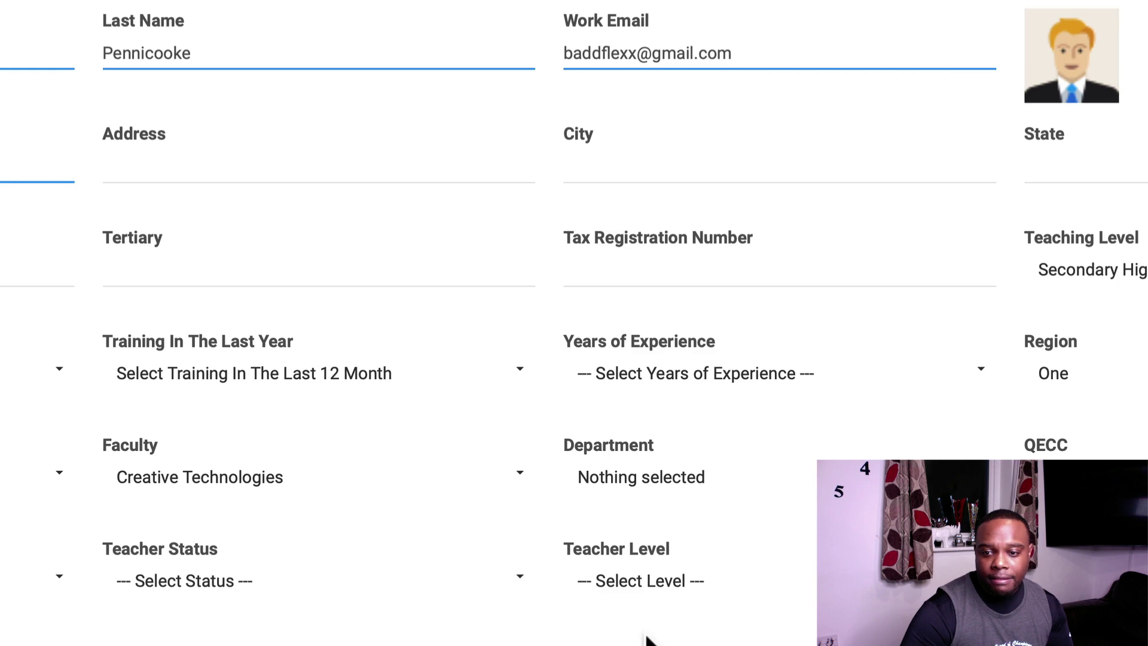
left_click(647, 579)
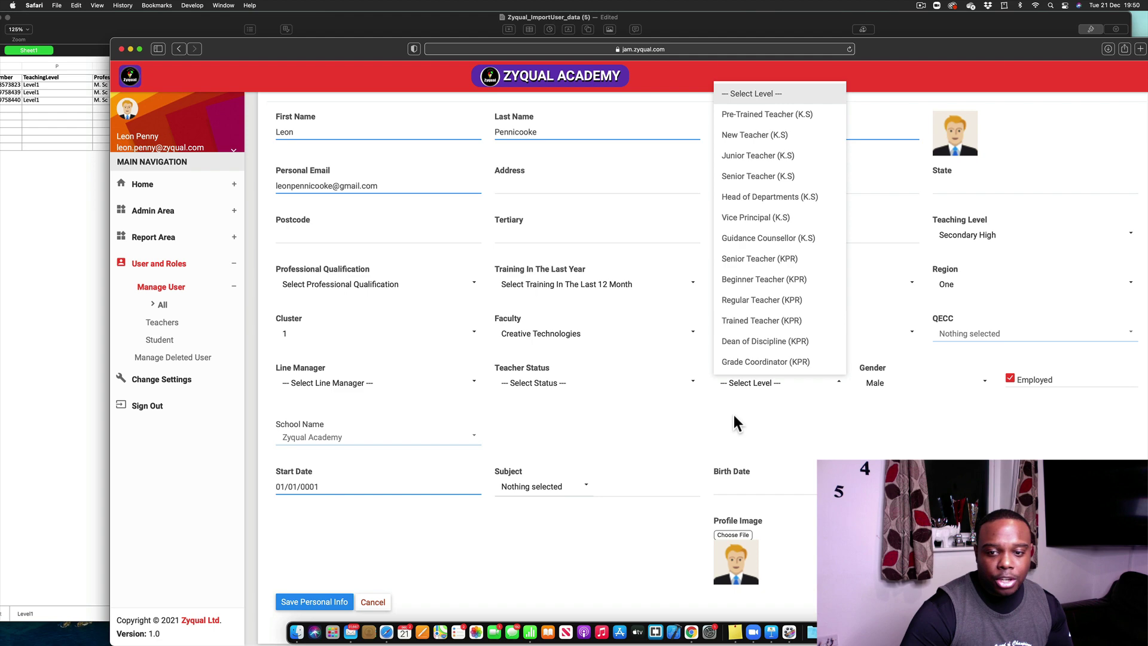
left_click(604, 645)
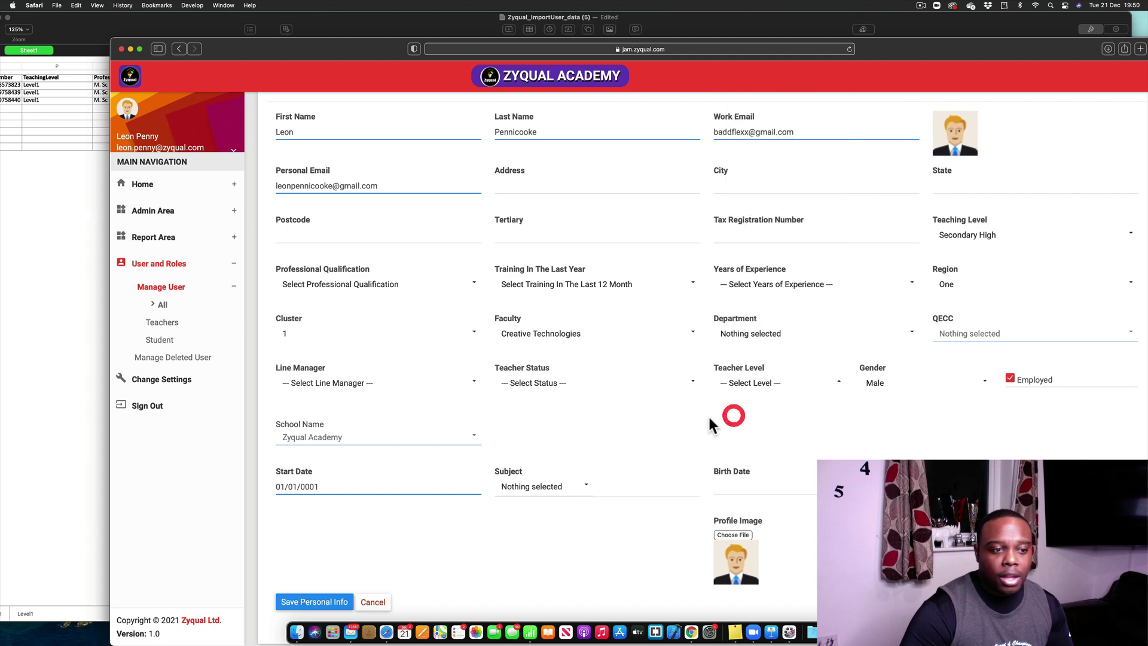
left_click(98, 489)
left_click(721, 85)
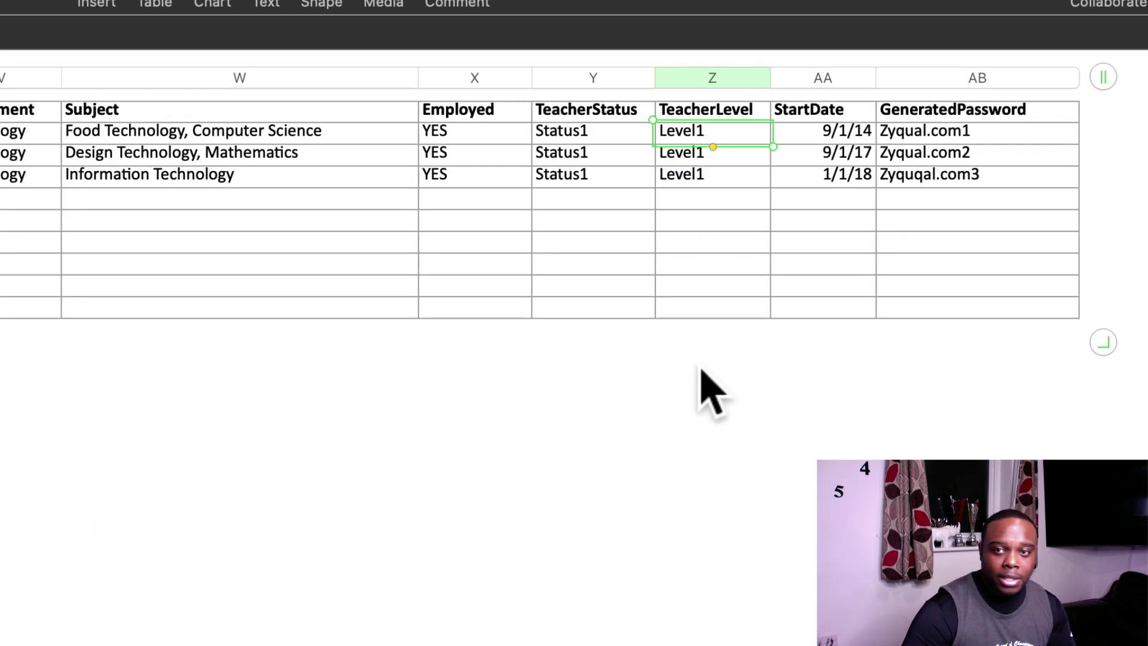
Step: Enter DD/MM/YYYY in cell AA6 as a note of the StartDate format
left_click(822, 140)
left_click_drag(822, 139, 802, 180)
left_click(795, 222)
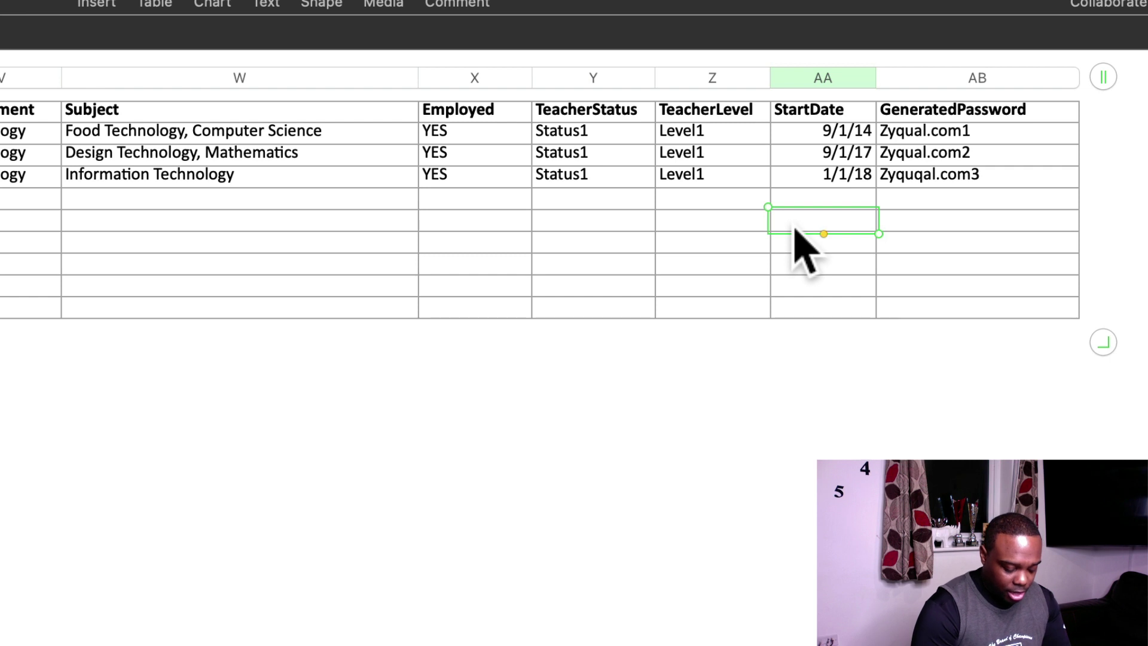
type("MM/")
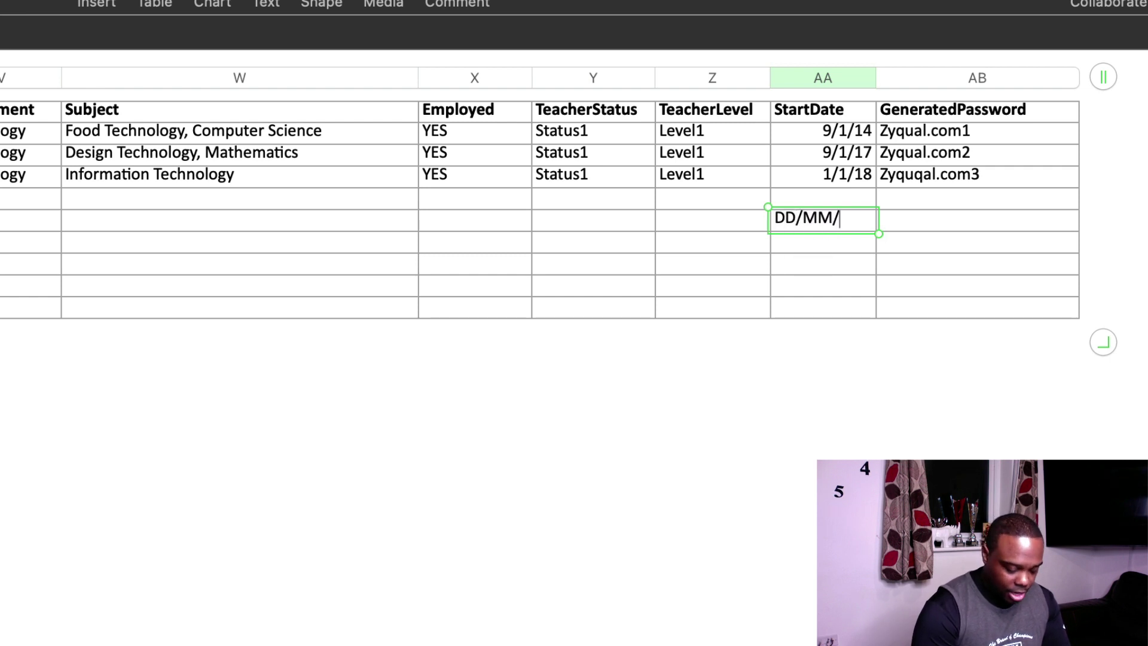
type("D/MM/YYYY")
key("Return")
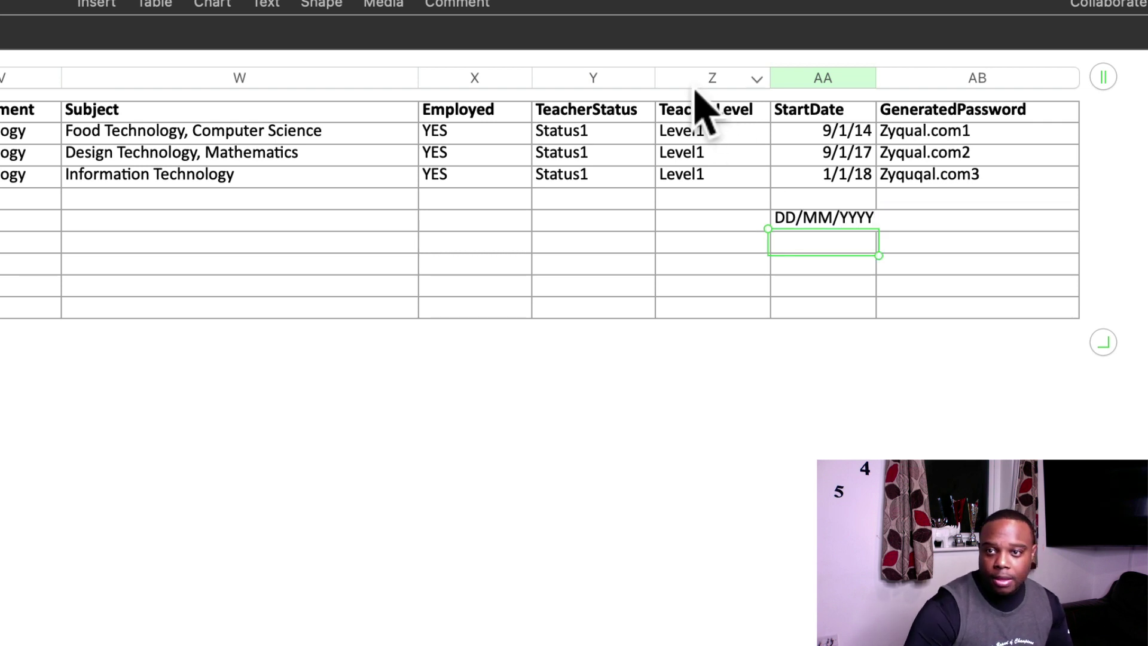
Step: Format the StartDate cells AA2 to AA4 as Date & Time in the 05/01/2021 style with the time set to None
left_click(819, 130)
left_click_drag(818, 128, 814, 172)
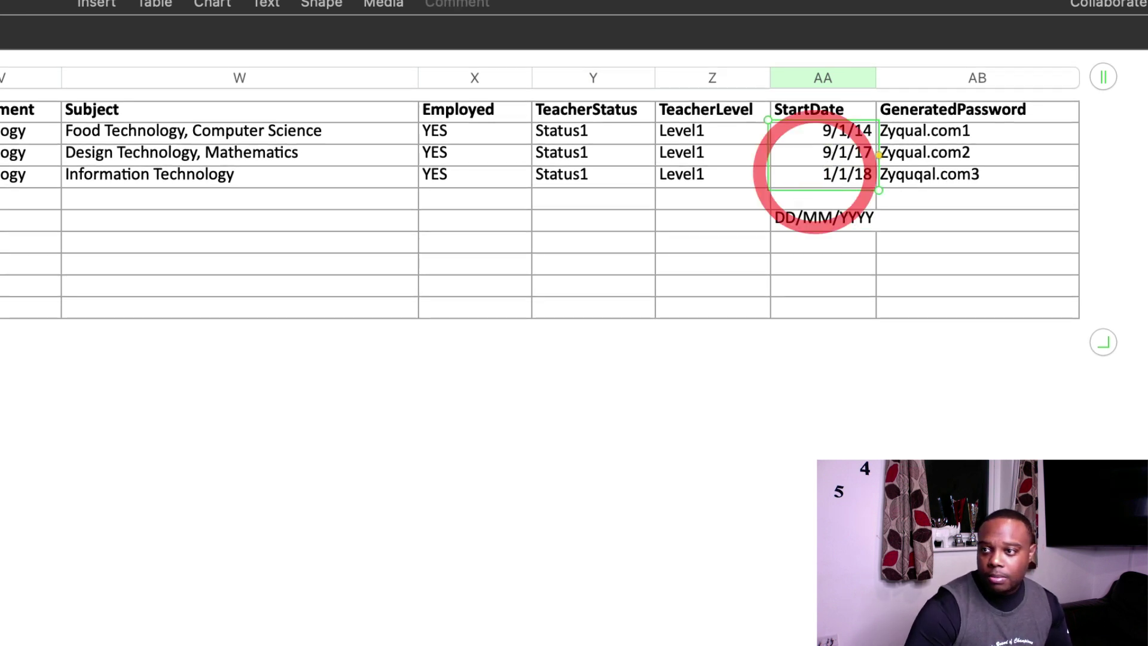
left_click(1004, 254)
left_click(947, 93)
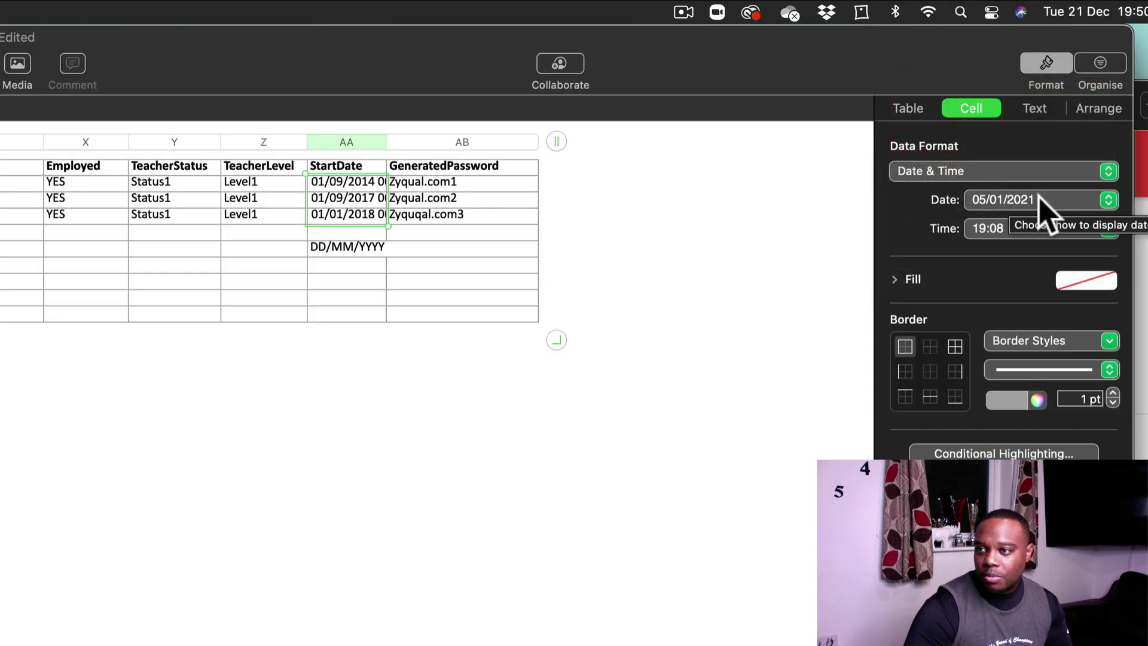
left_click(981, 229)
left_click(991, 152)
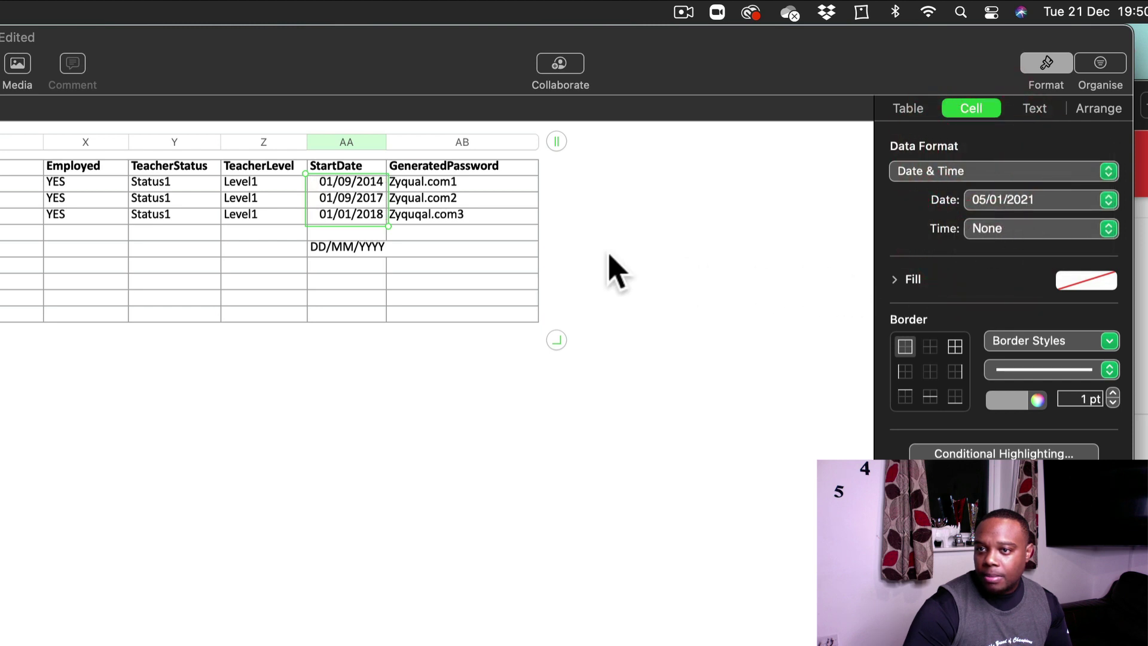
Step: Inspect the GeneratedPassword entries in AB2 to AB4, and delete the DD/MM/YYYY note from AA6
left_click(451, 263)
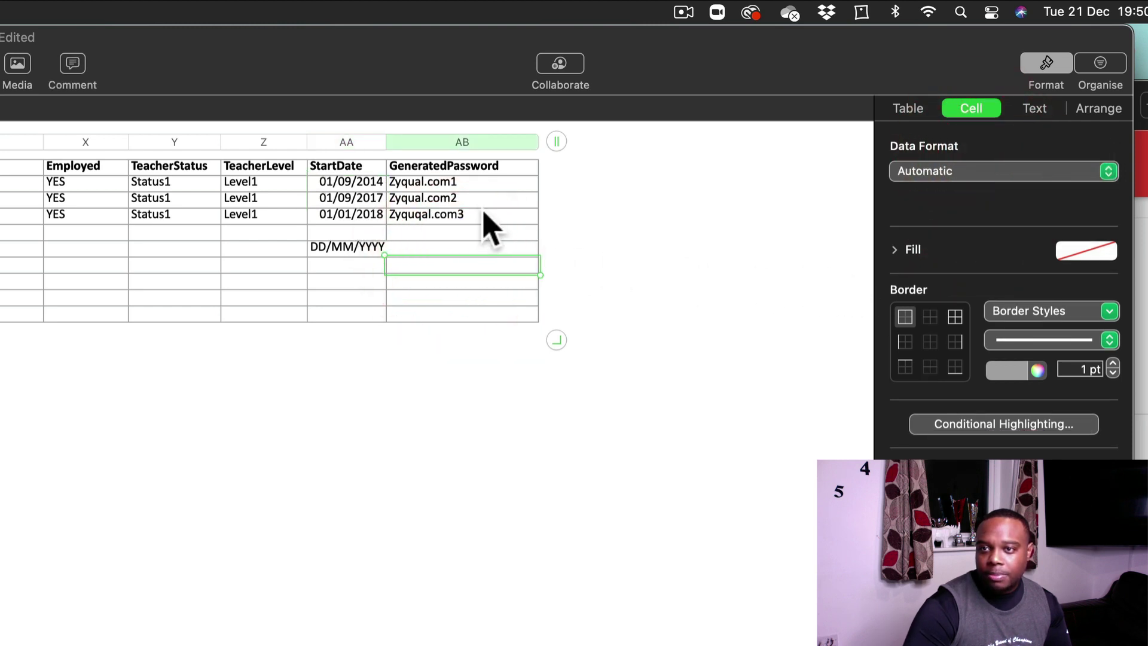
left_click_drag(472, 182, 468, 220)
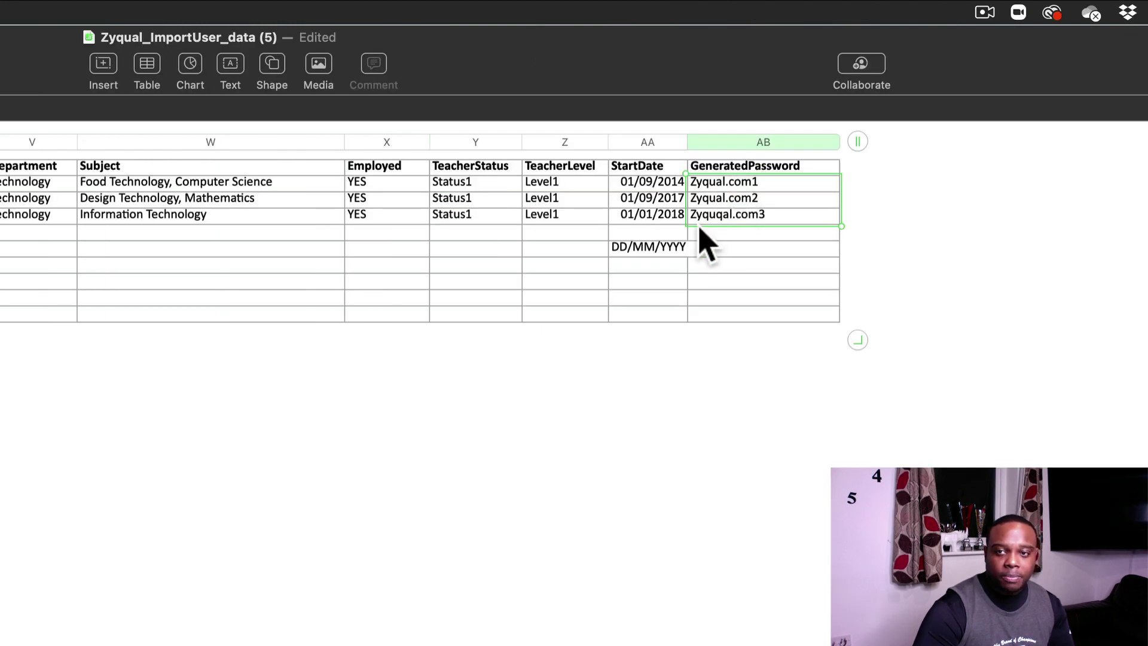
left_click(645, 246)
key("Delete")
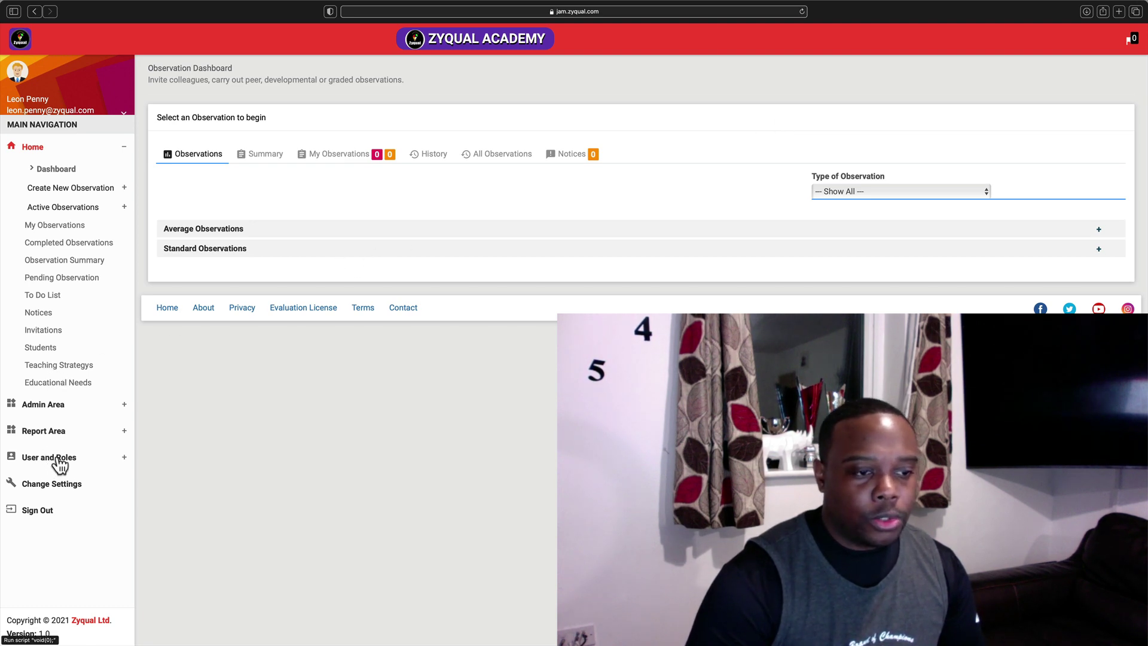
Step: Switch to Zyqual and open the bulk user list import from the user management area
left_click(58, 459)
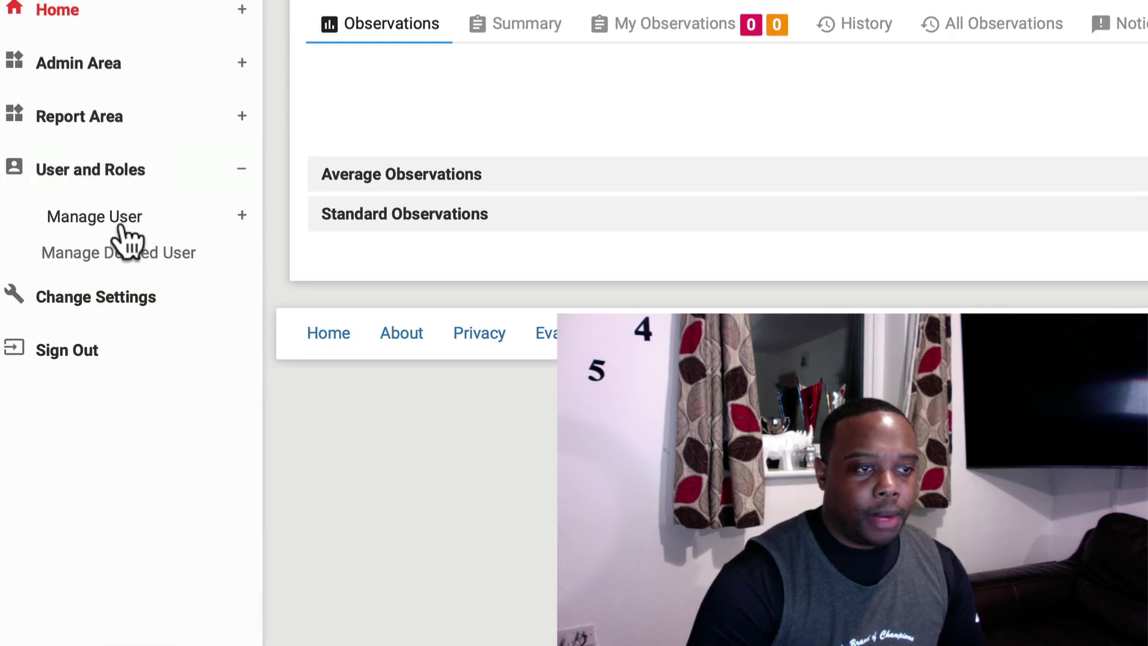
left_click(115, 220)
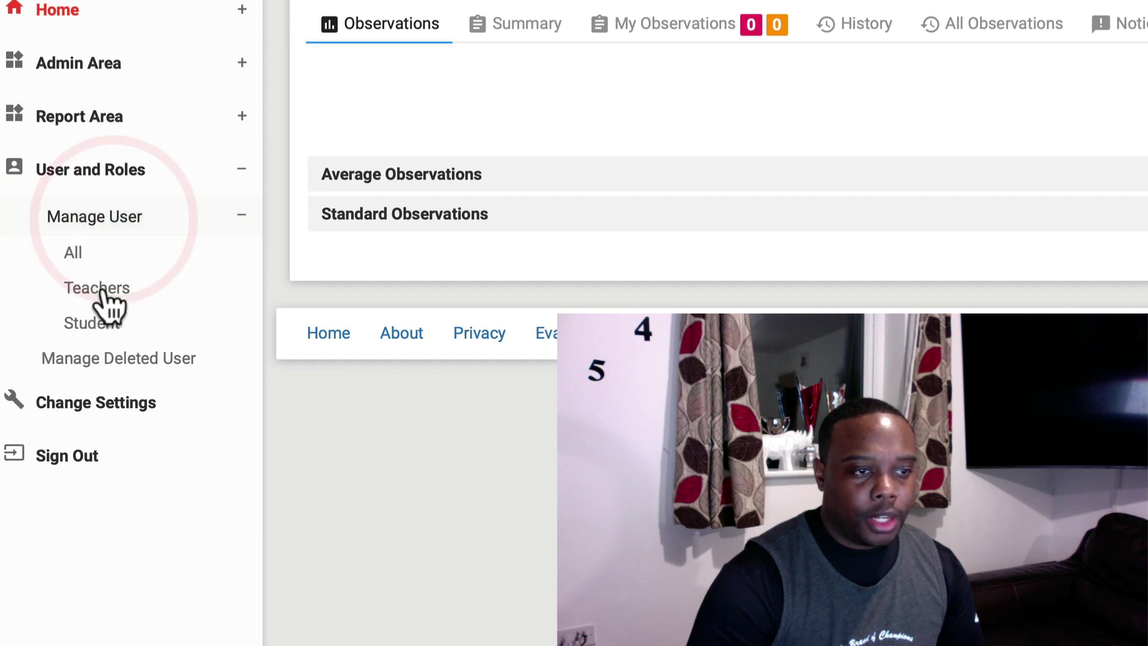
left_click(102, 296)
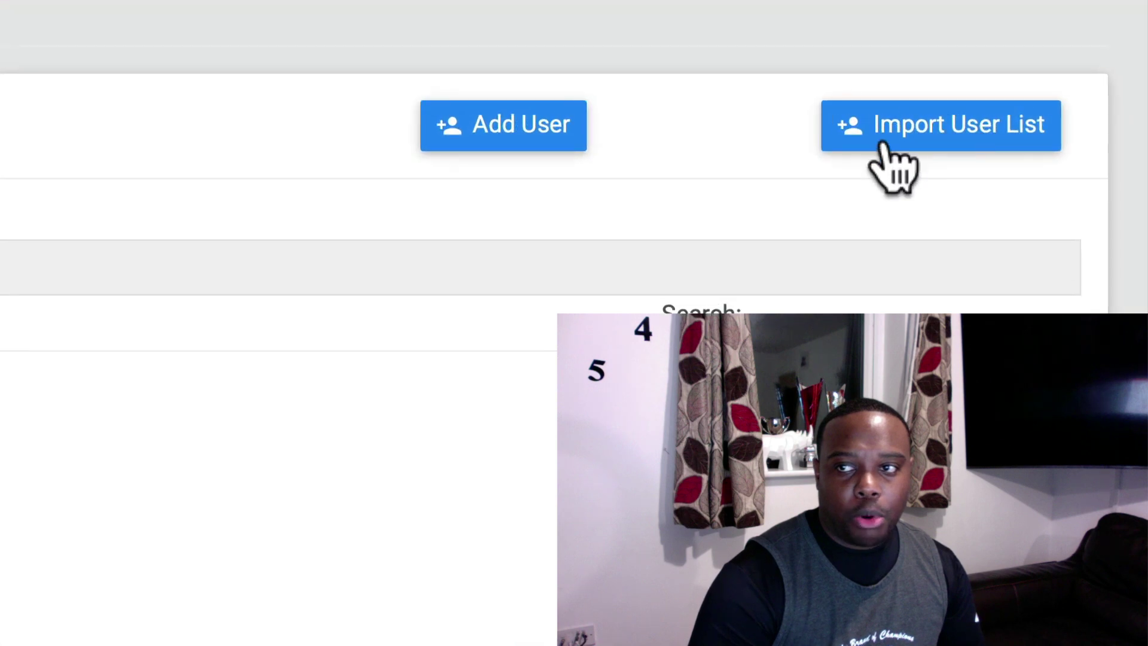
left_click(953, 138)
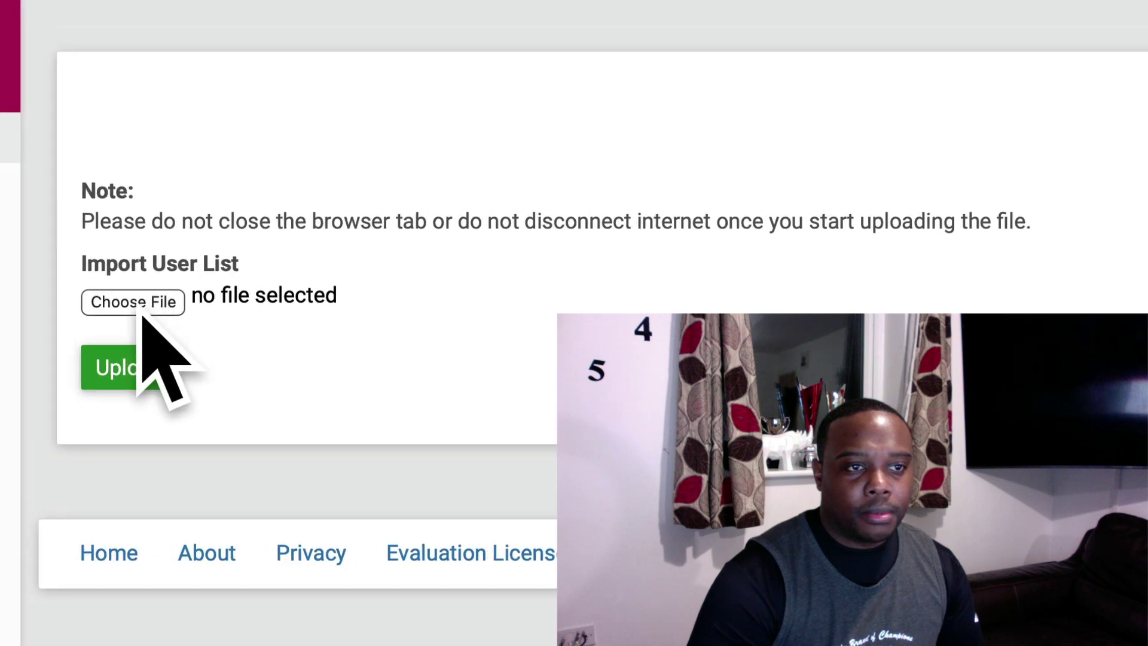
Step: Choose Zyqual_ImportUser_data-3.xlsx from the Downloads folder as the user list to import
left_click(146, 303)
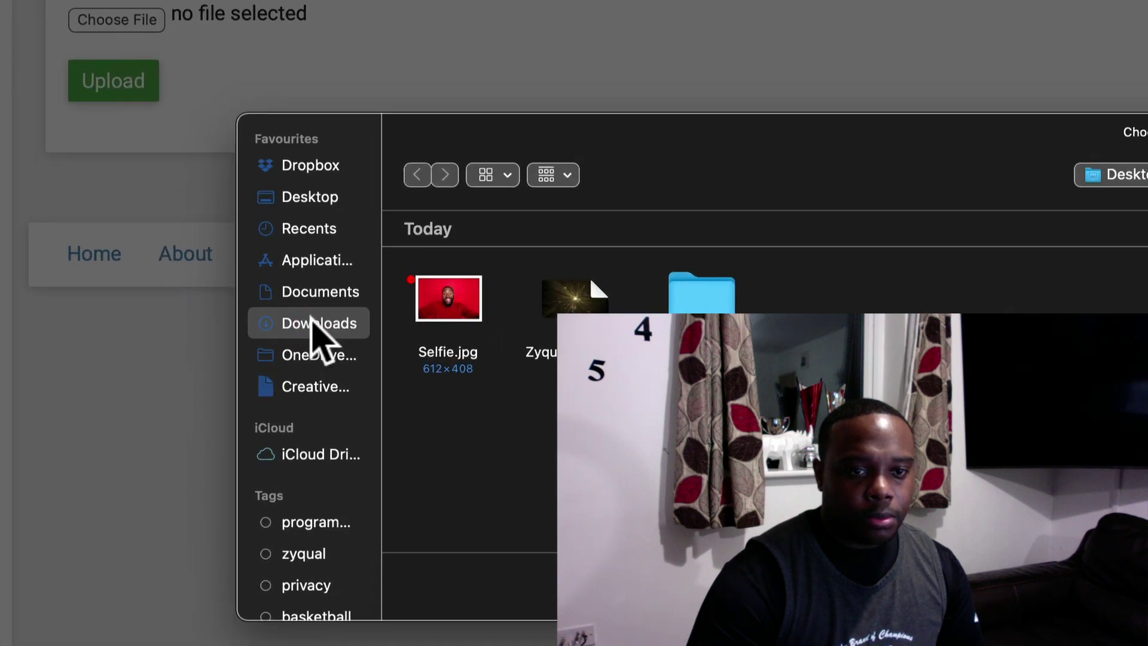
left_click(254, 308)
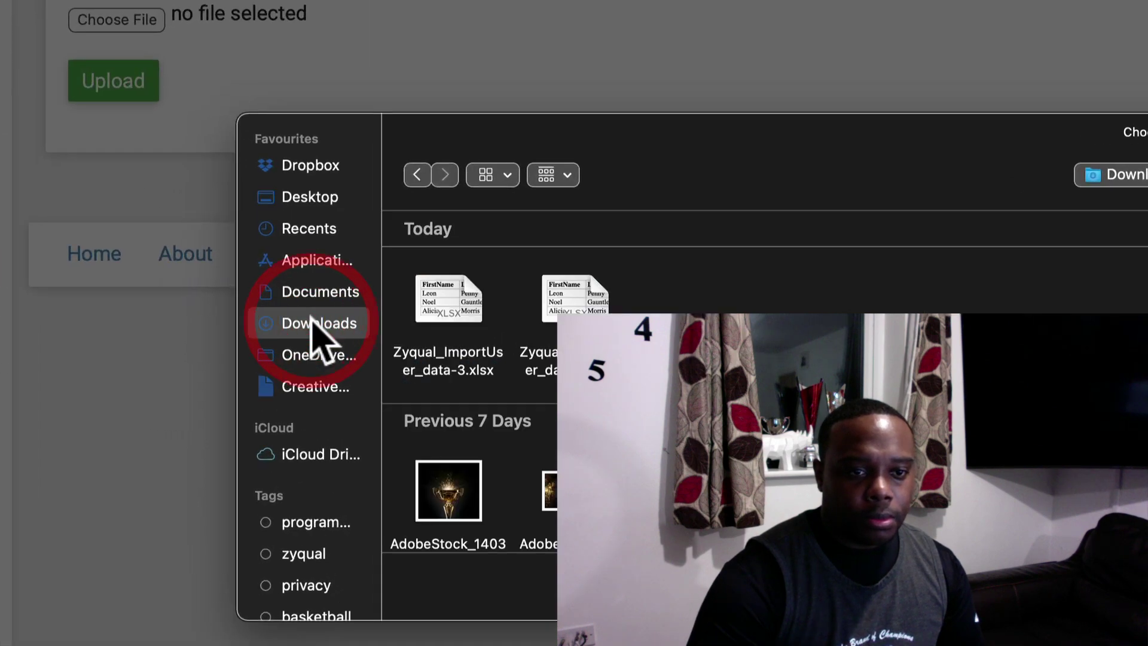
left_click(449, 305)
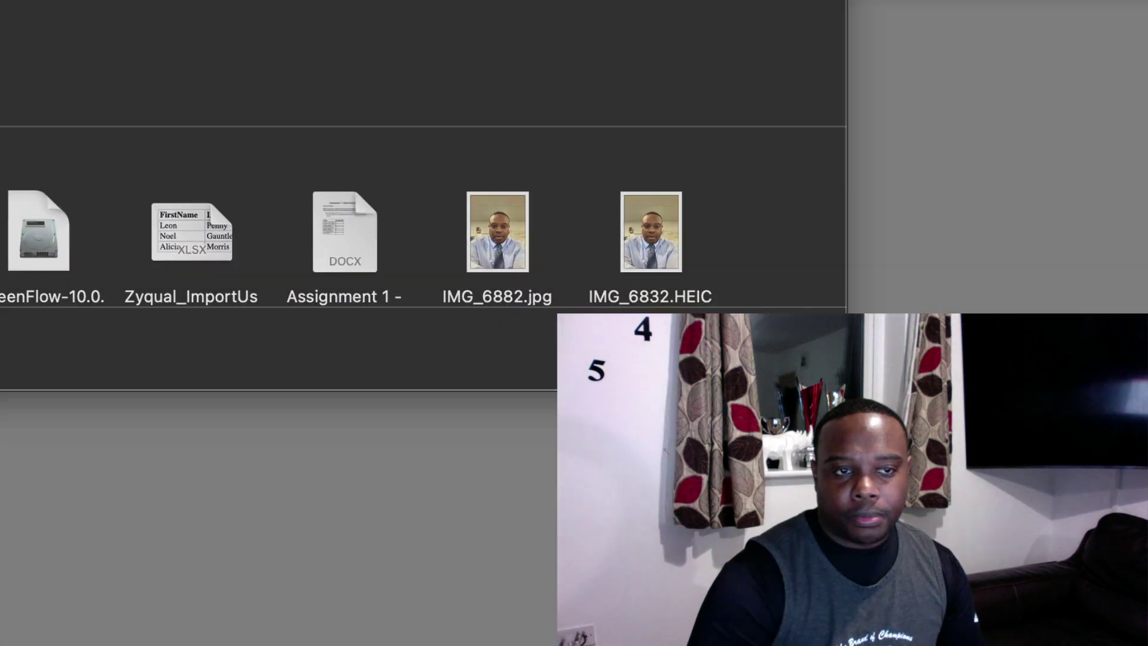
key("Return")
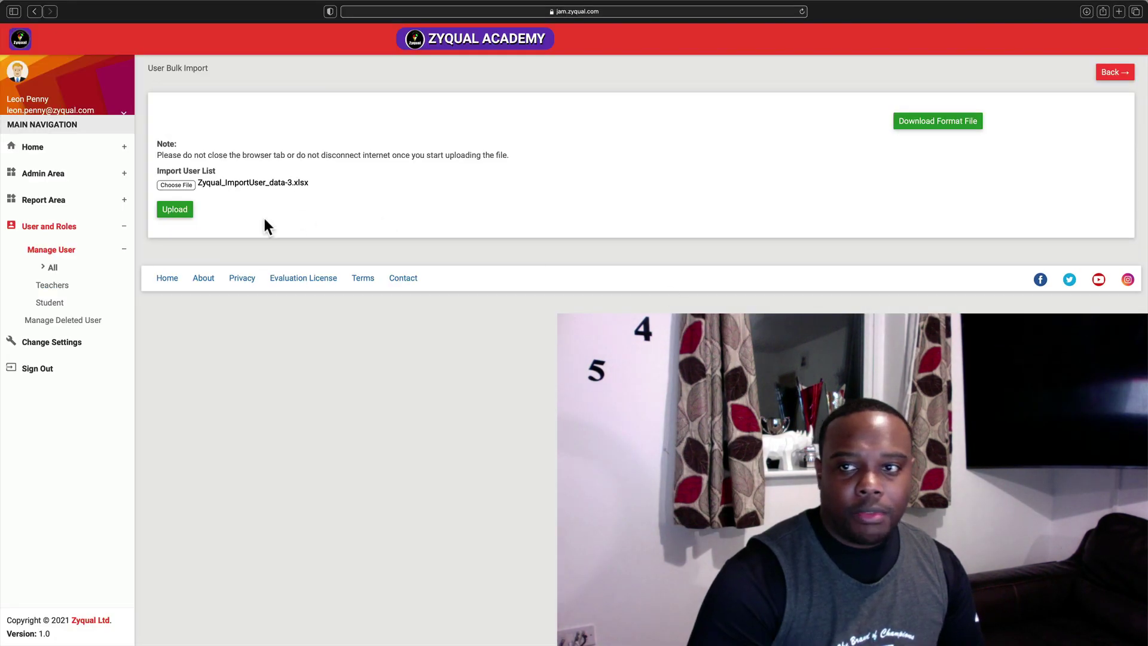